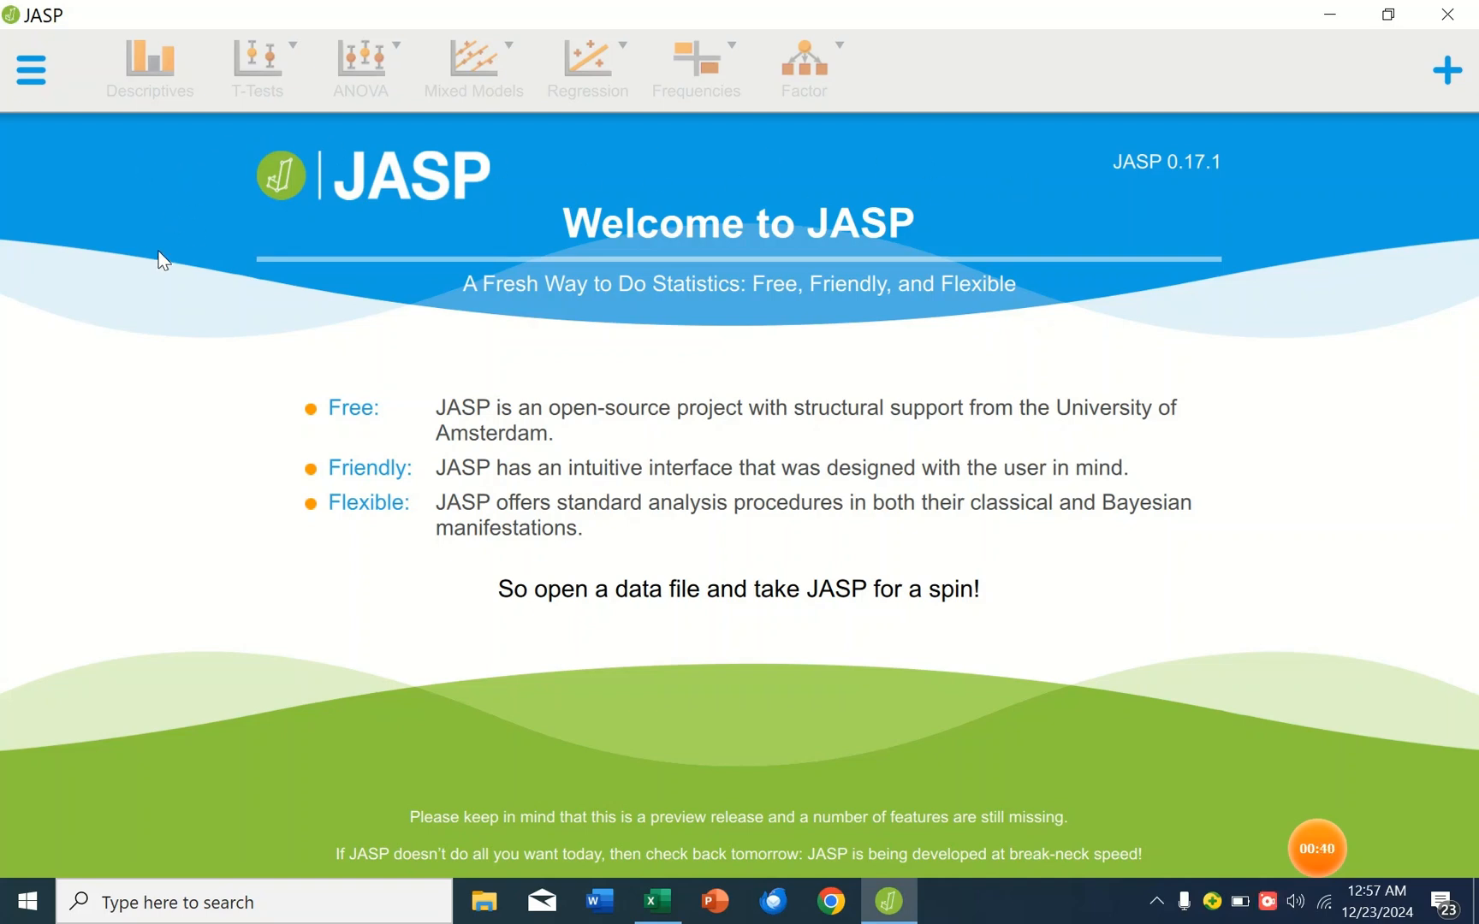
Open the CFA (353) data file from the SEM folder on the Desktop
left_click(32, 73)
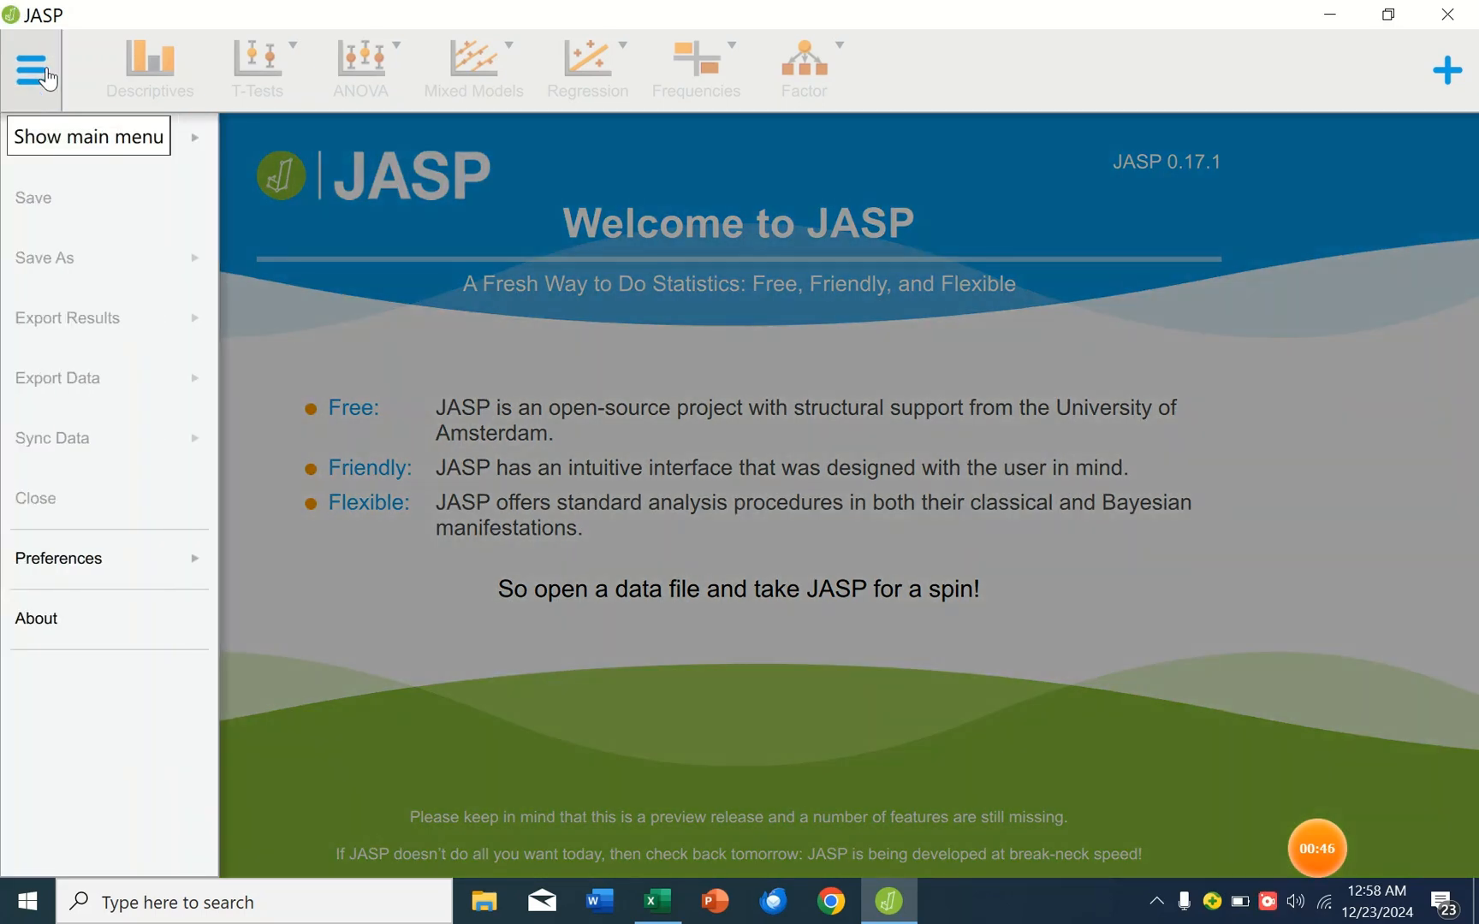
left_click(79, 142)
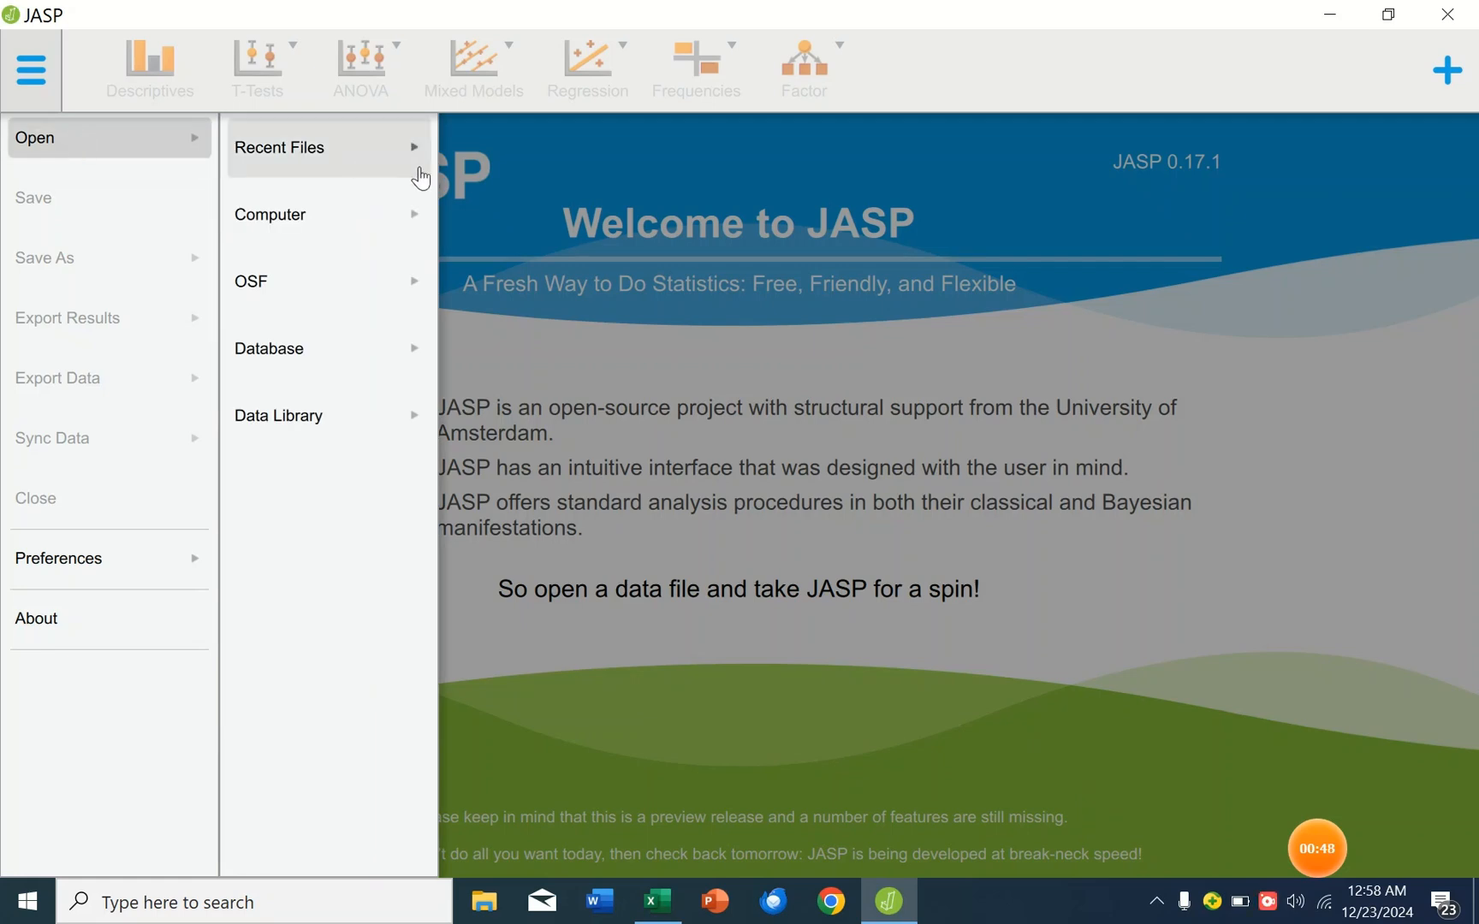
left_click(394, 369)
left_click(413, 137)
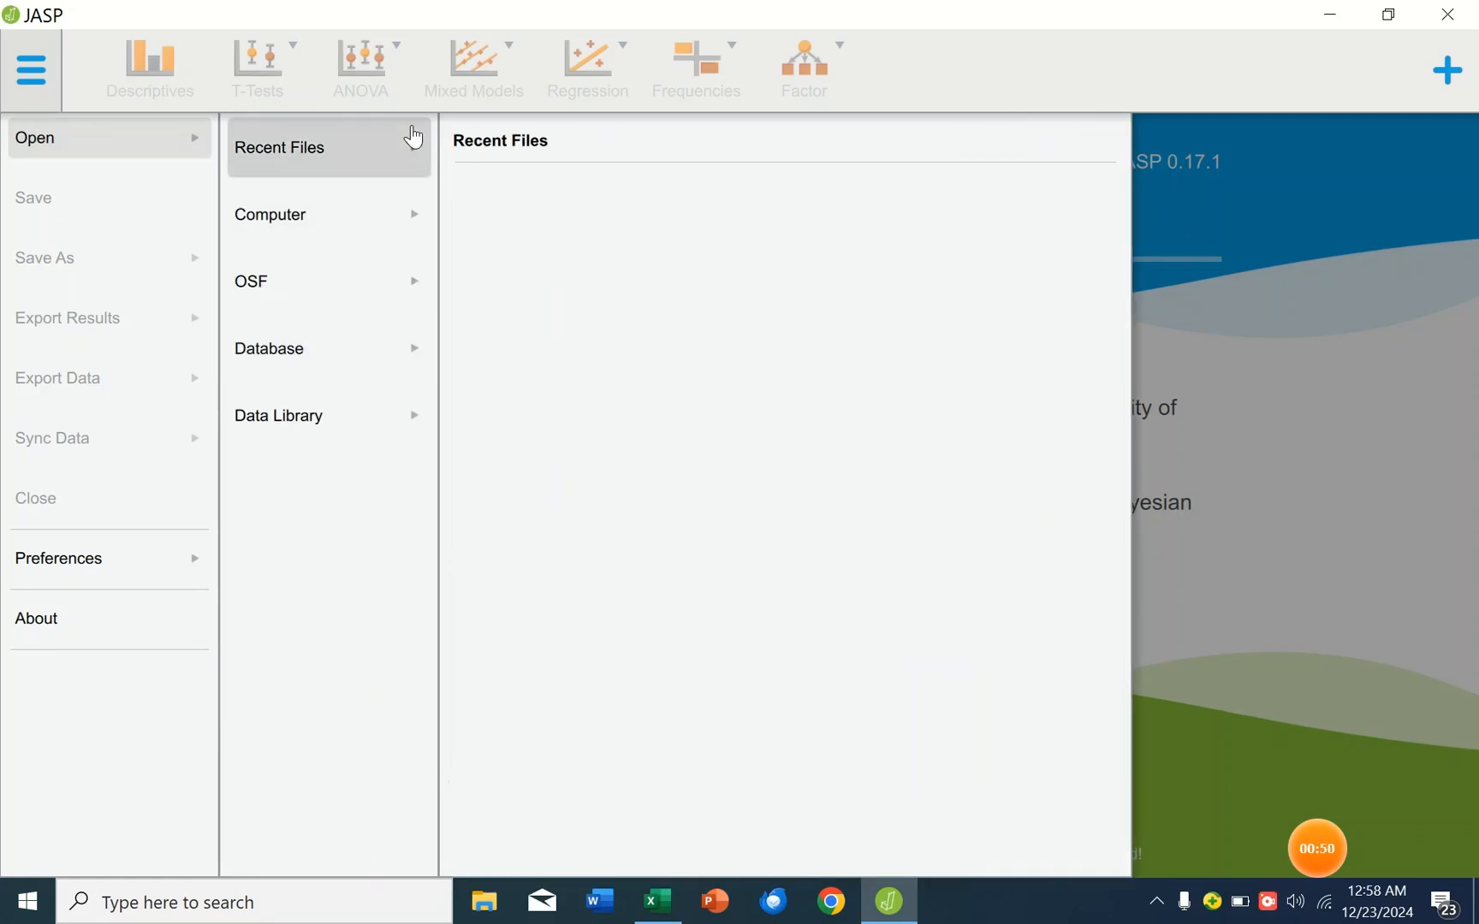
left_click(381, 239)
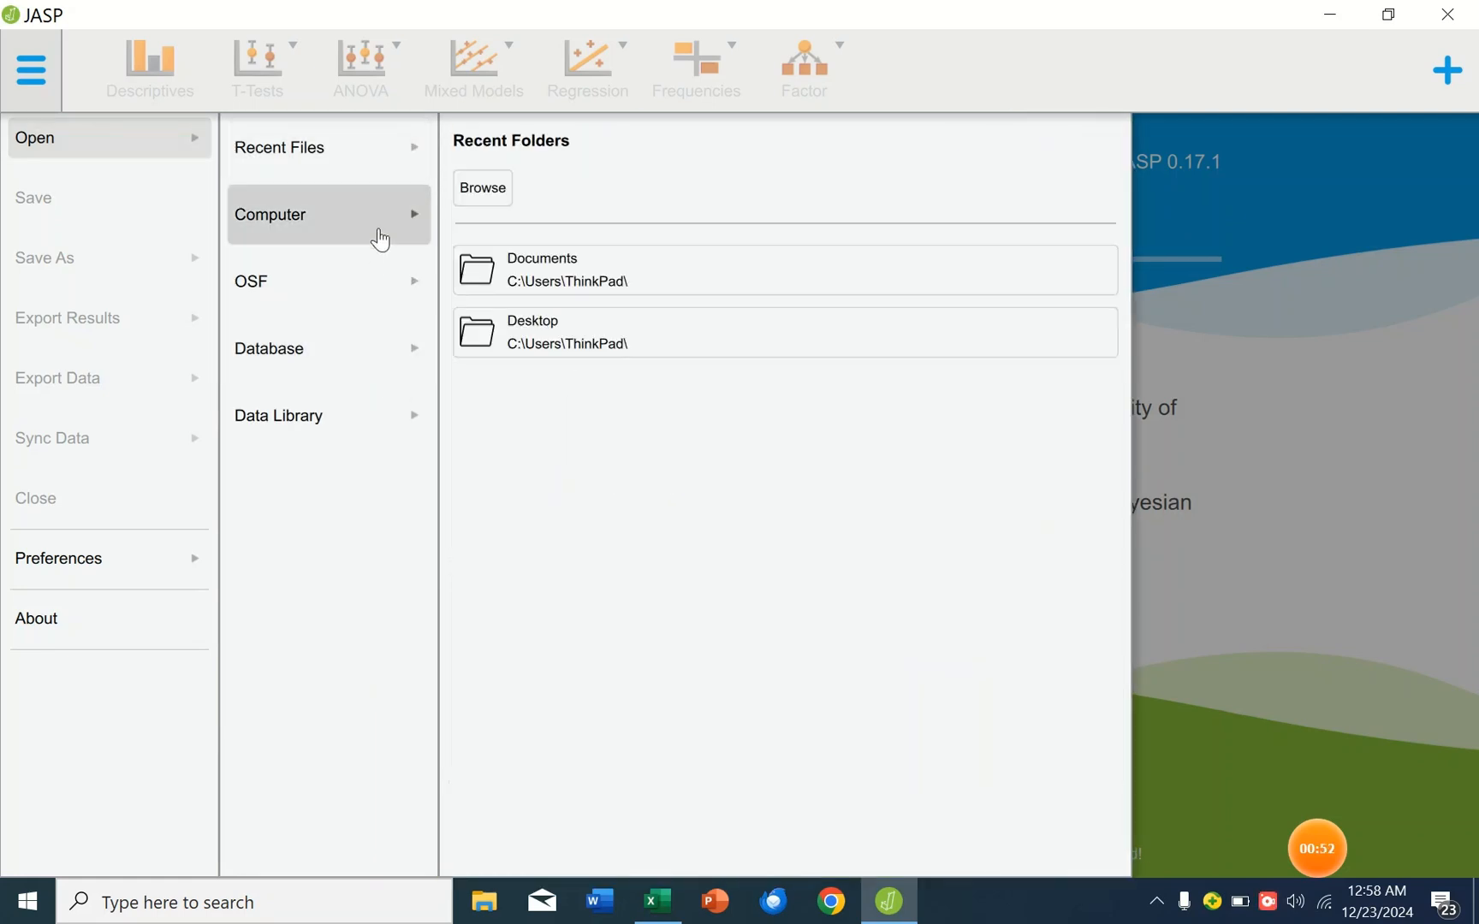
left_click(484, 188)
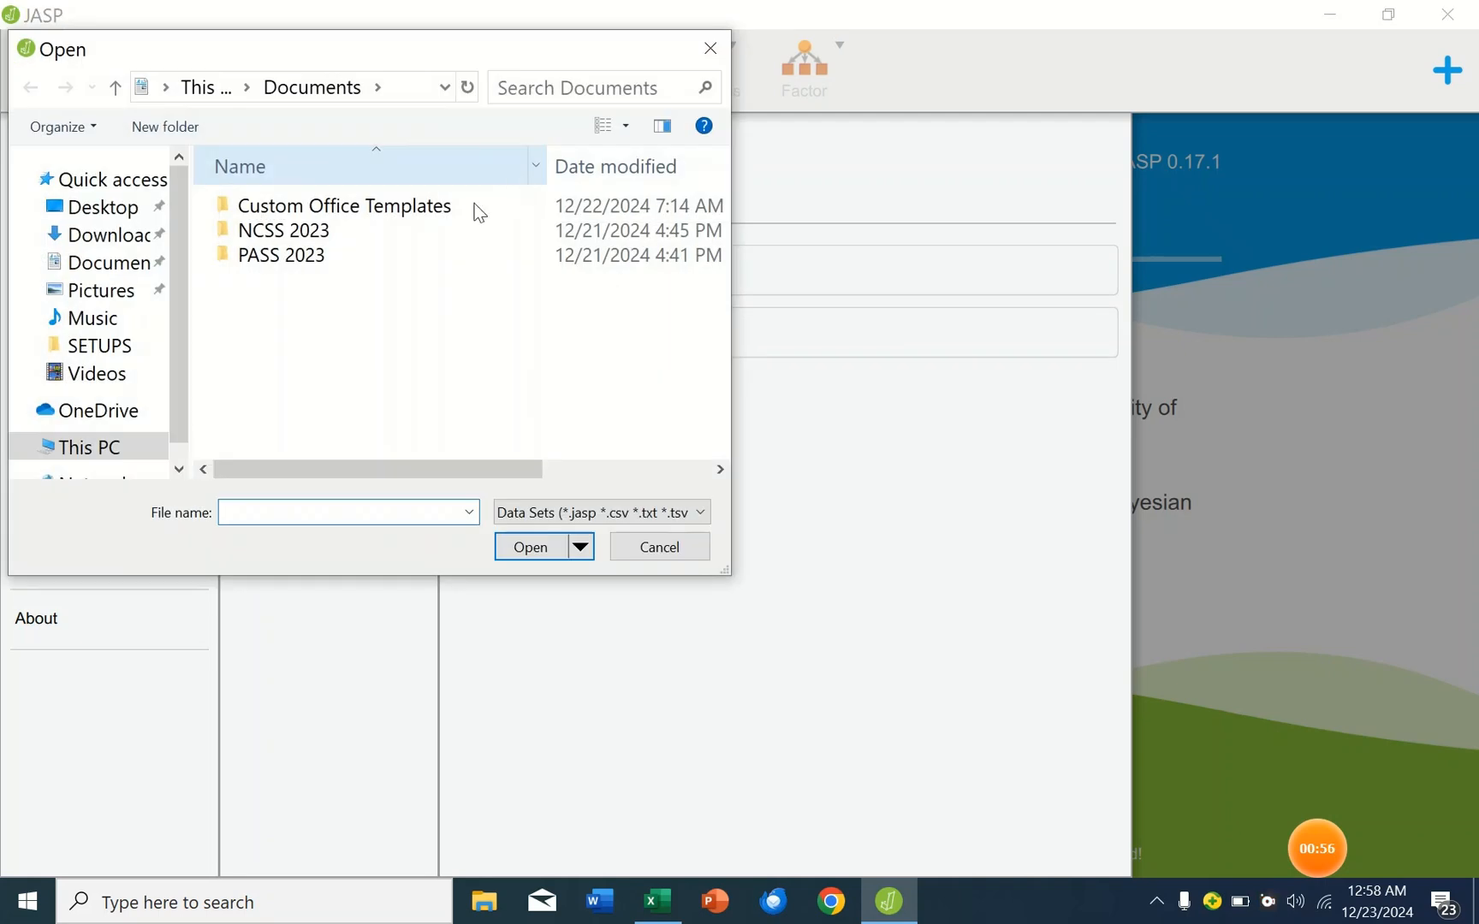
left_click(99, 207)
double_click(248, 206)
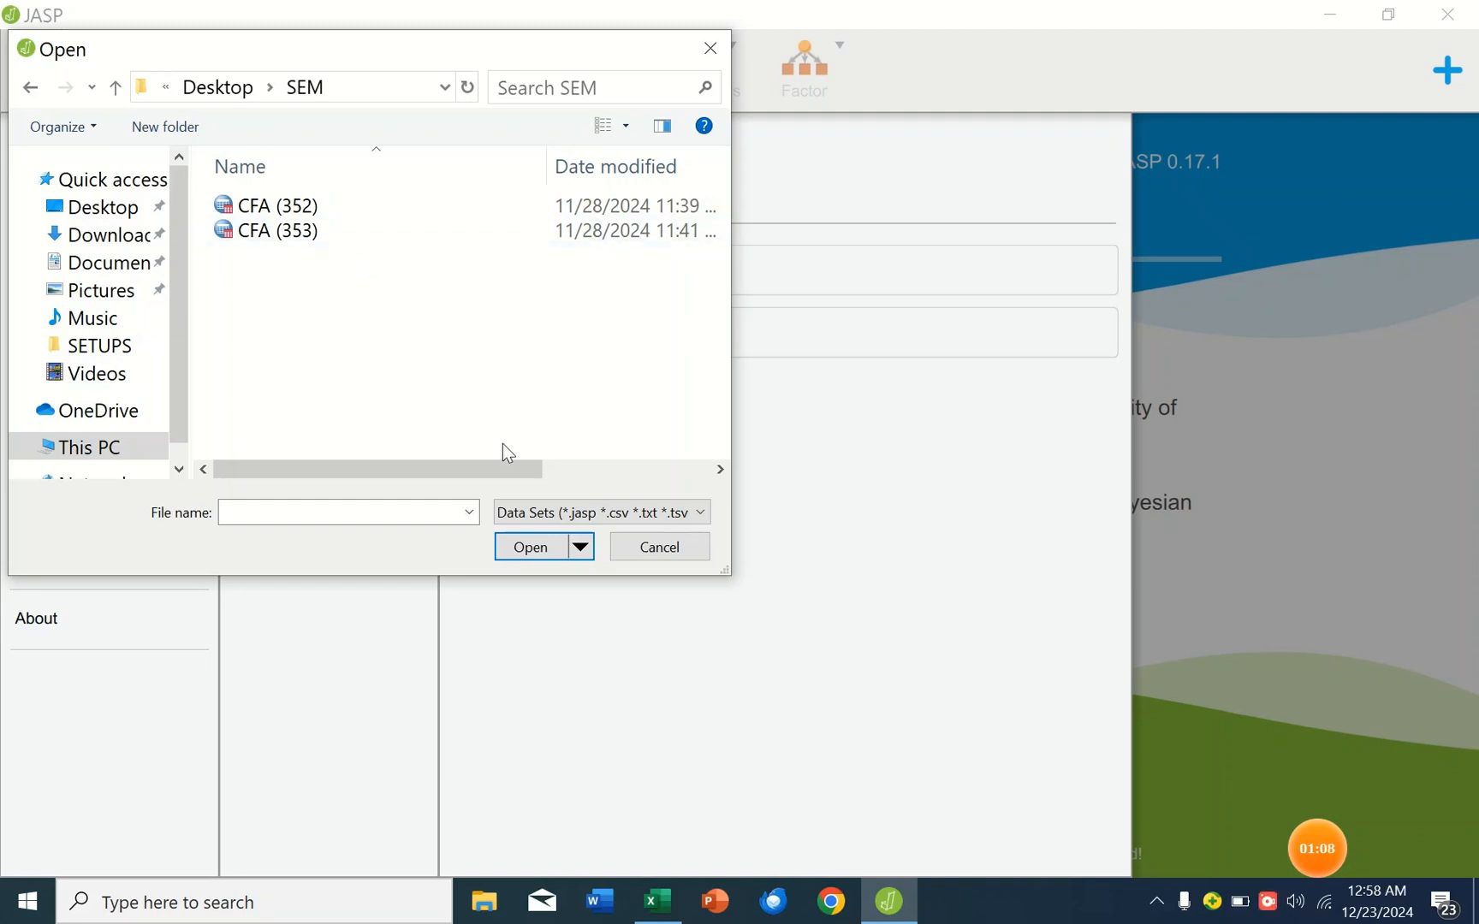
left_click(288, 234)
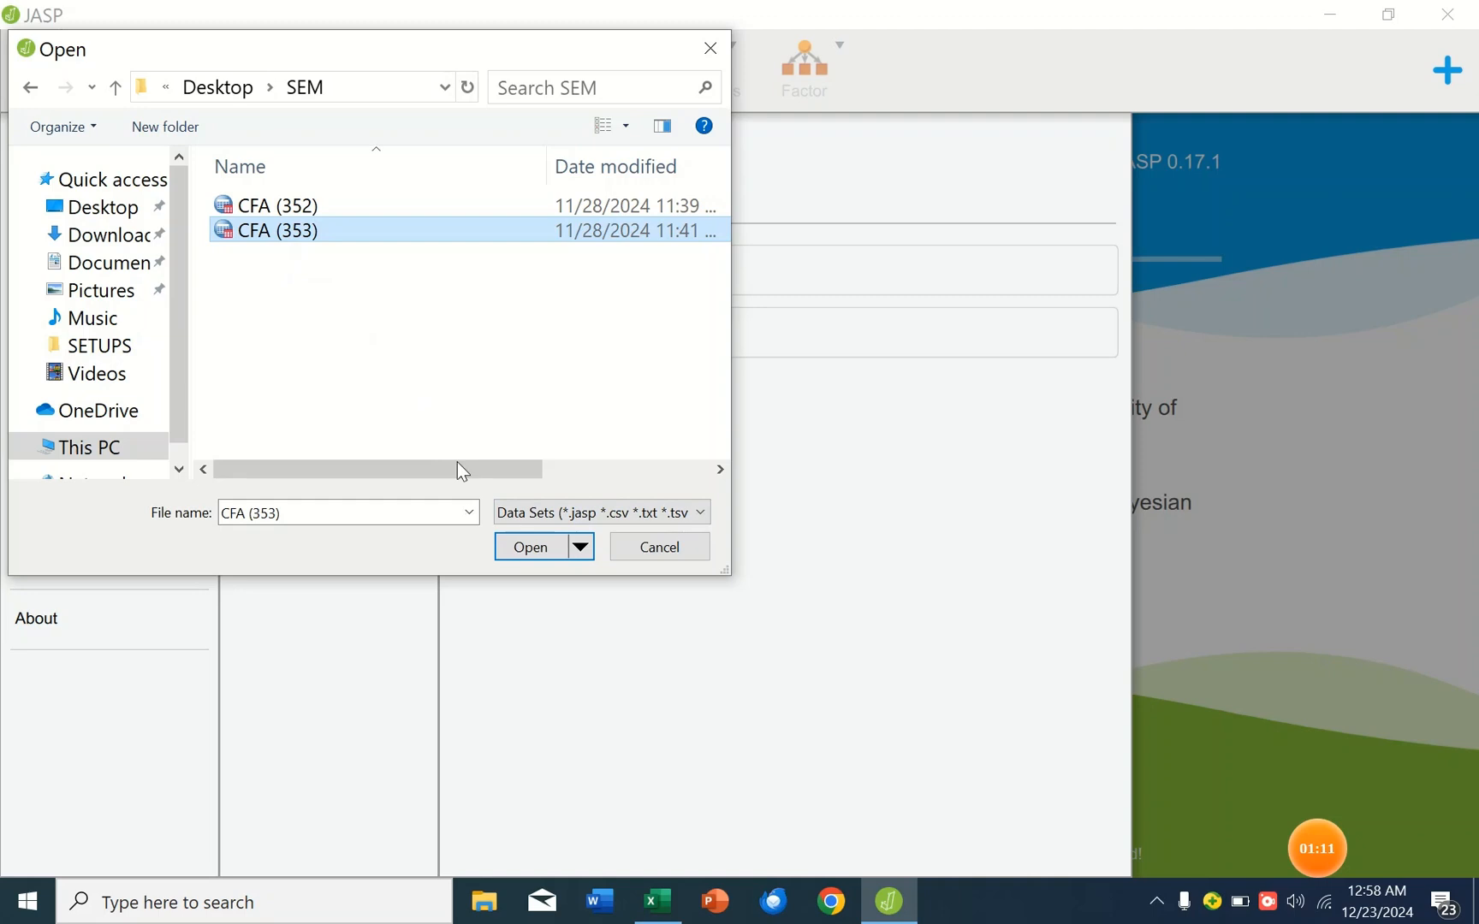
left_click(524, 548)
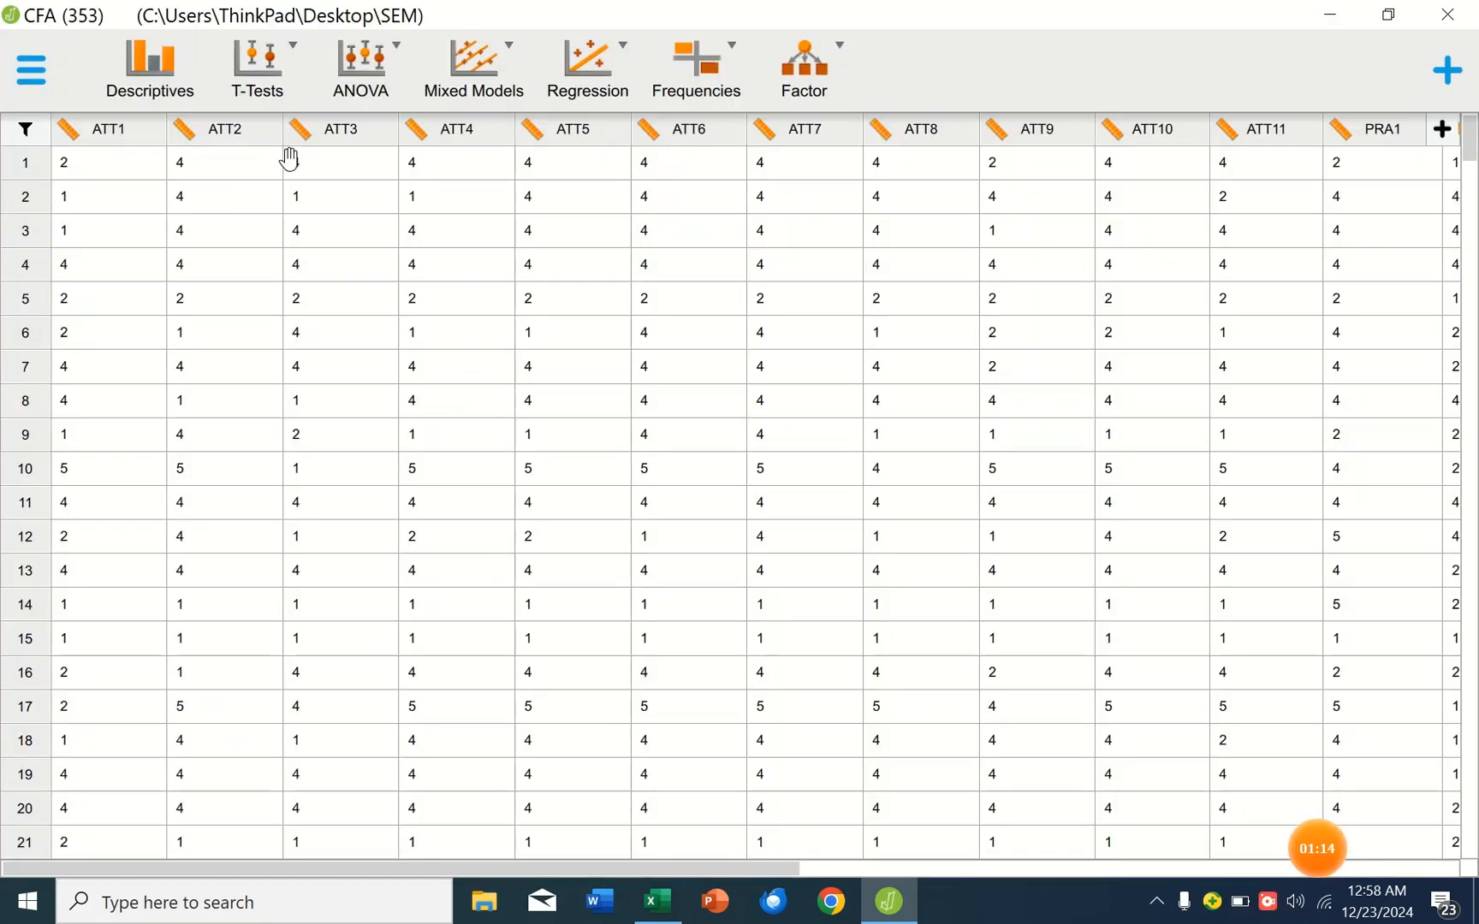
Start a Confirmatory Factor Analysis on the loaded data set
left_click(820, 79)
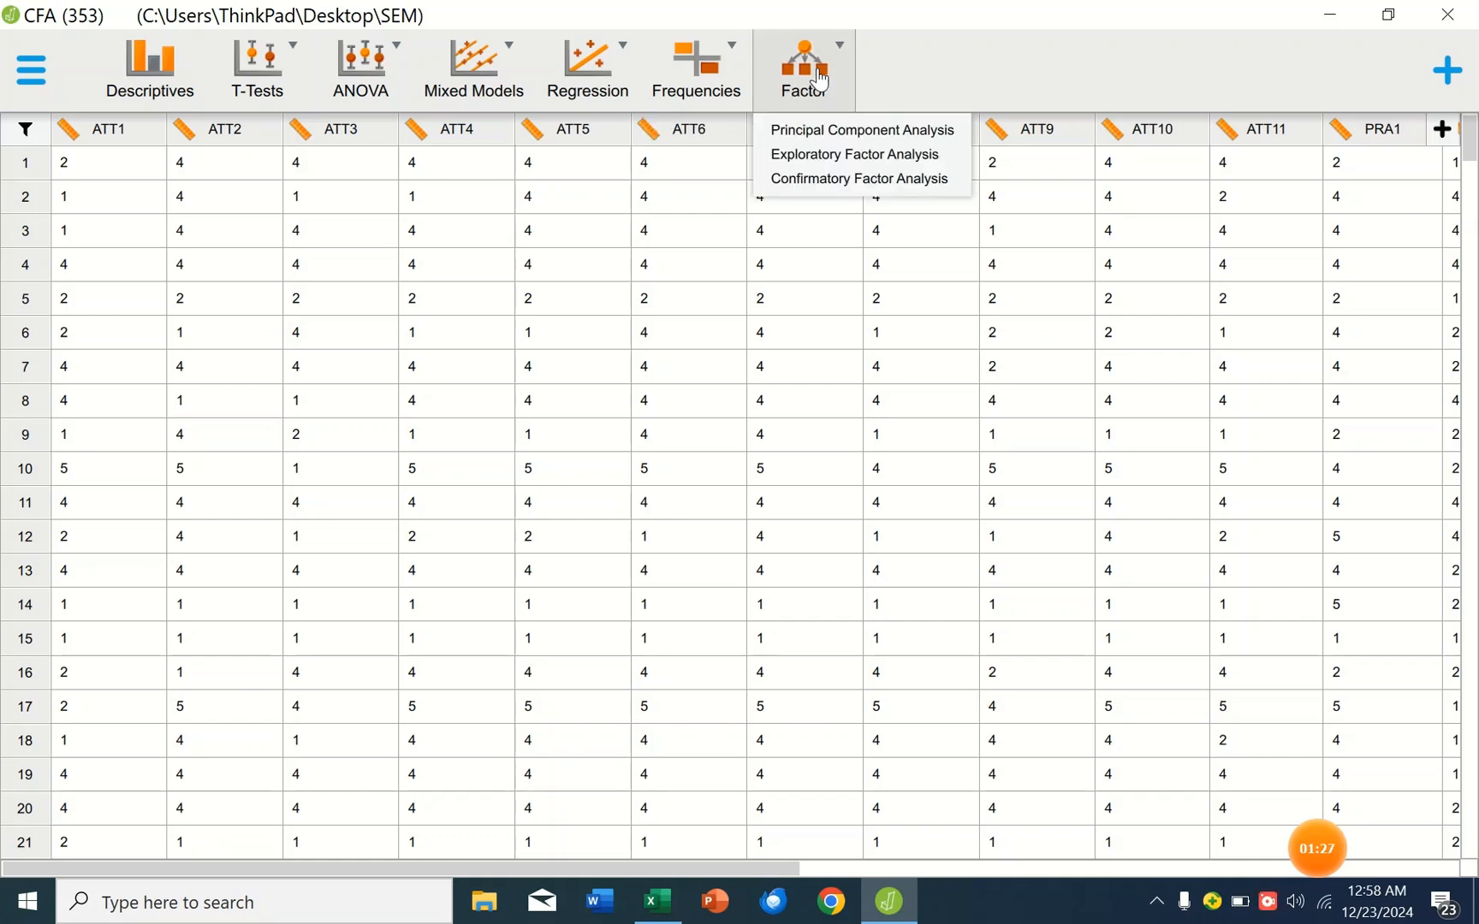
left_click(813, 182)
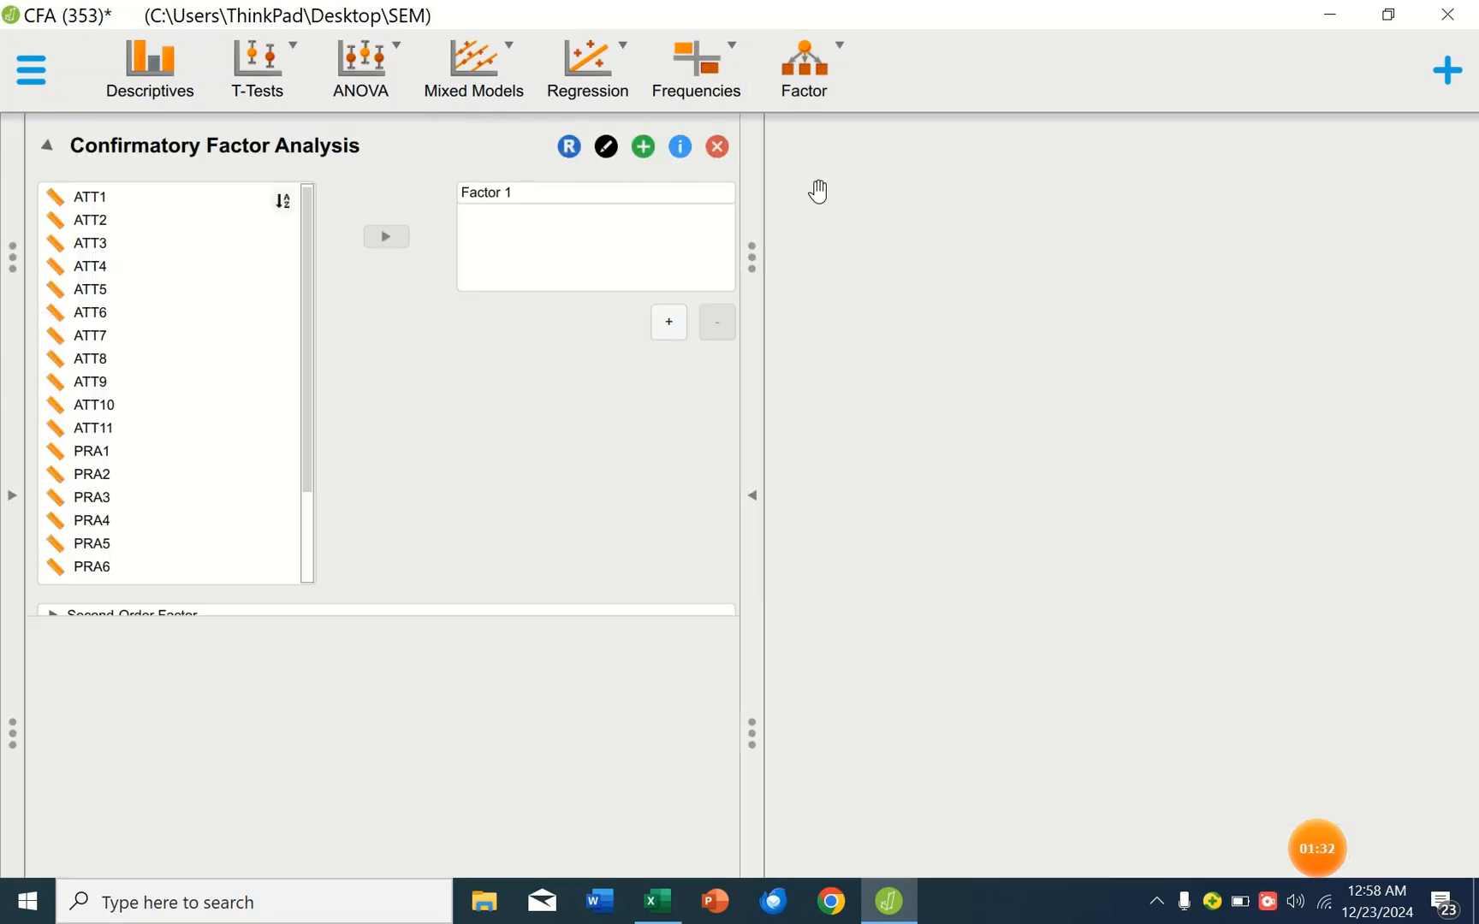
left_click(555, 204)
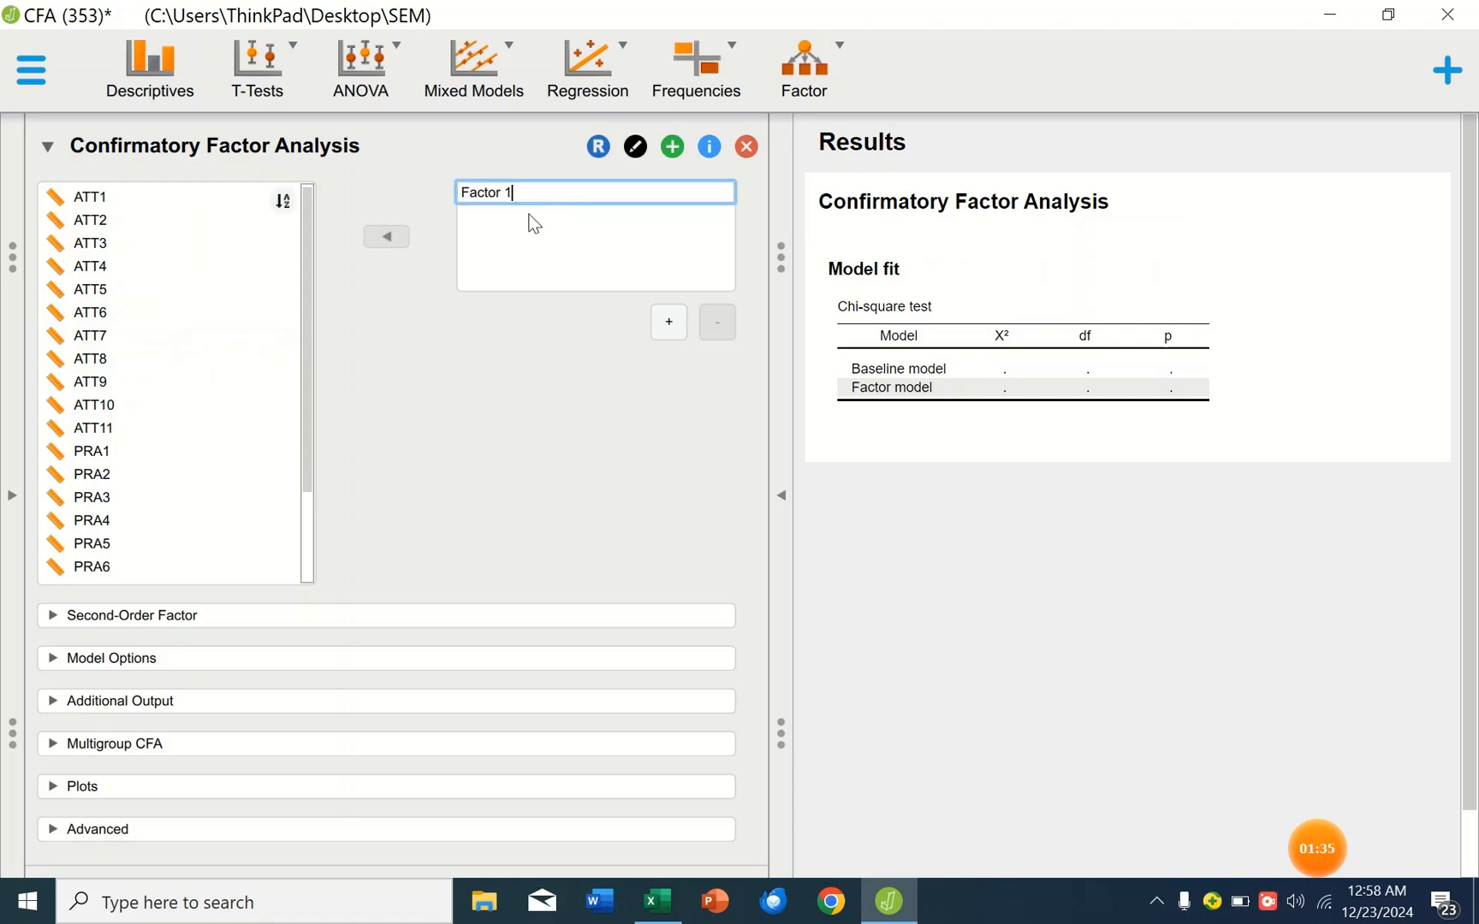
Assign the variables ATT1 through ATT11 to Factor 1 of the confirmatory factor analysis
left_click(150, 205)
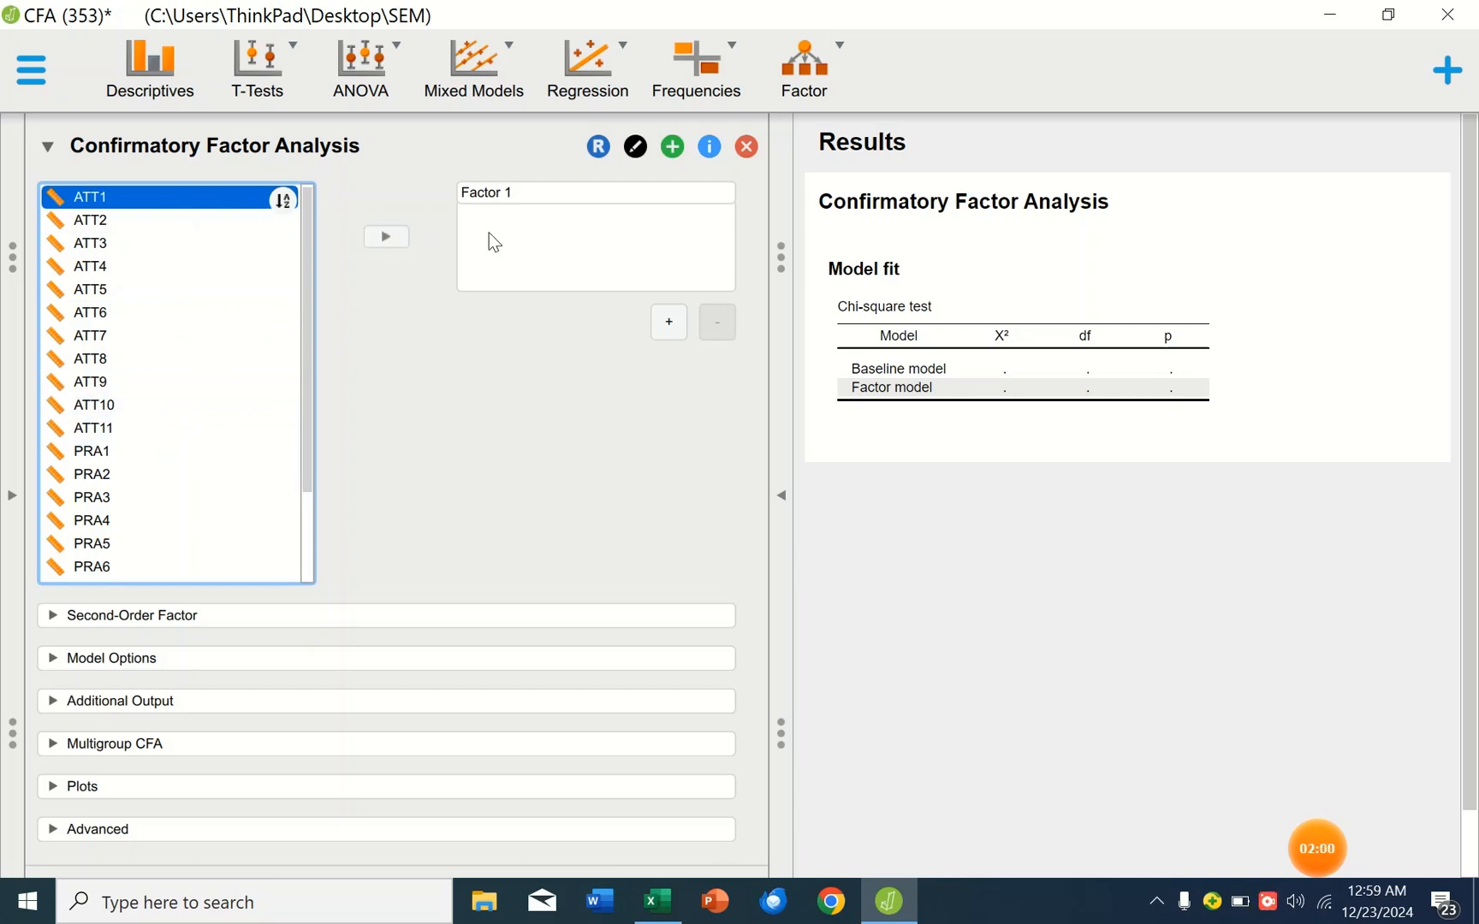
left_click(390, 240)
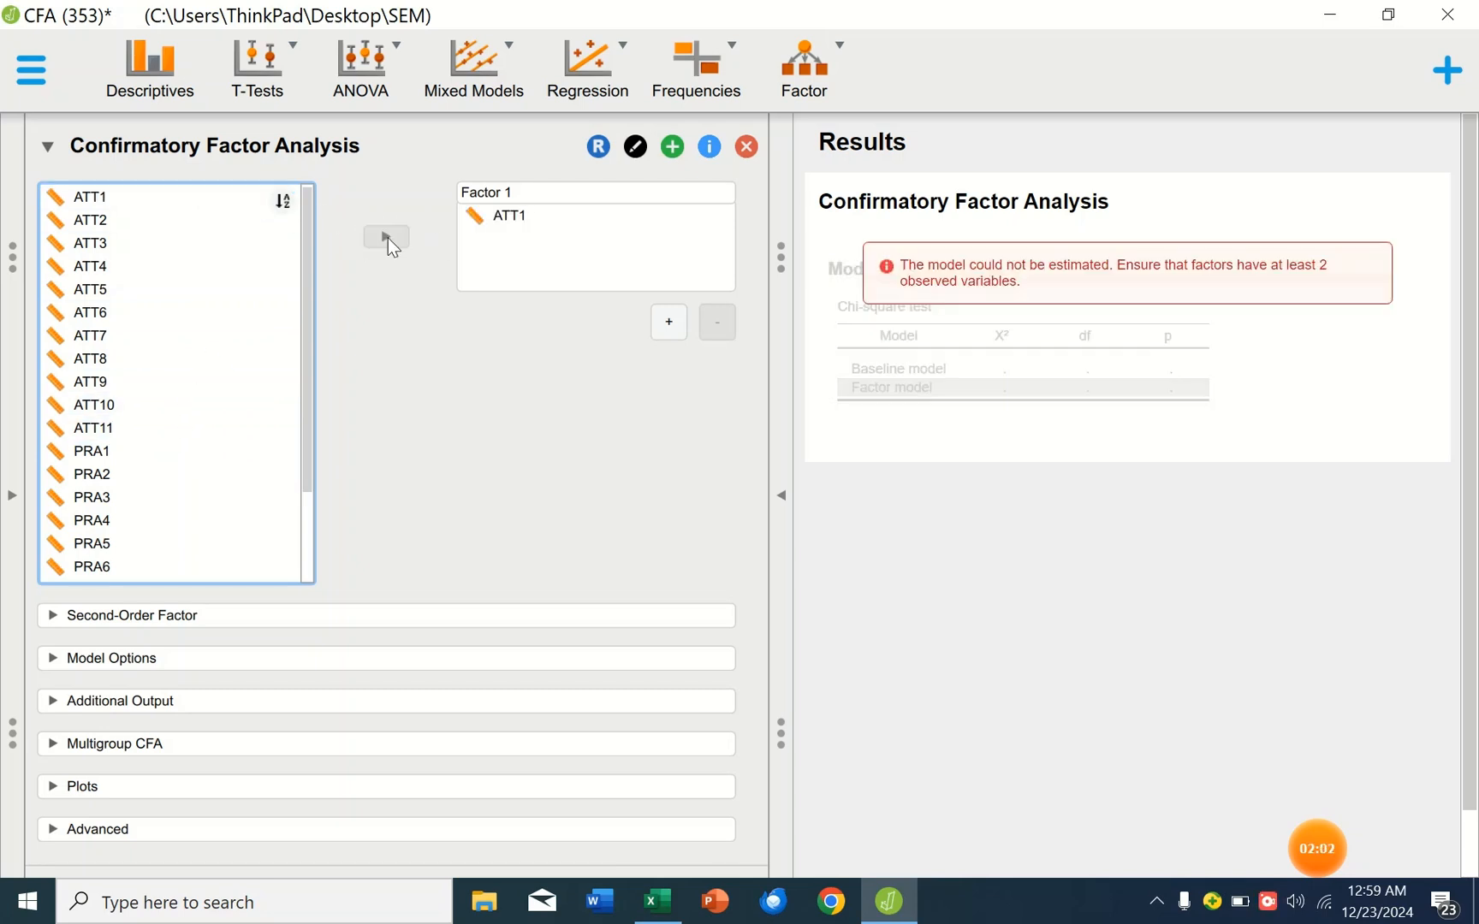
left_click(150, 221)
left_click(383, 238)
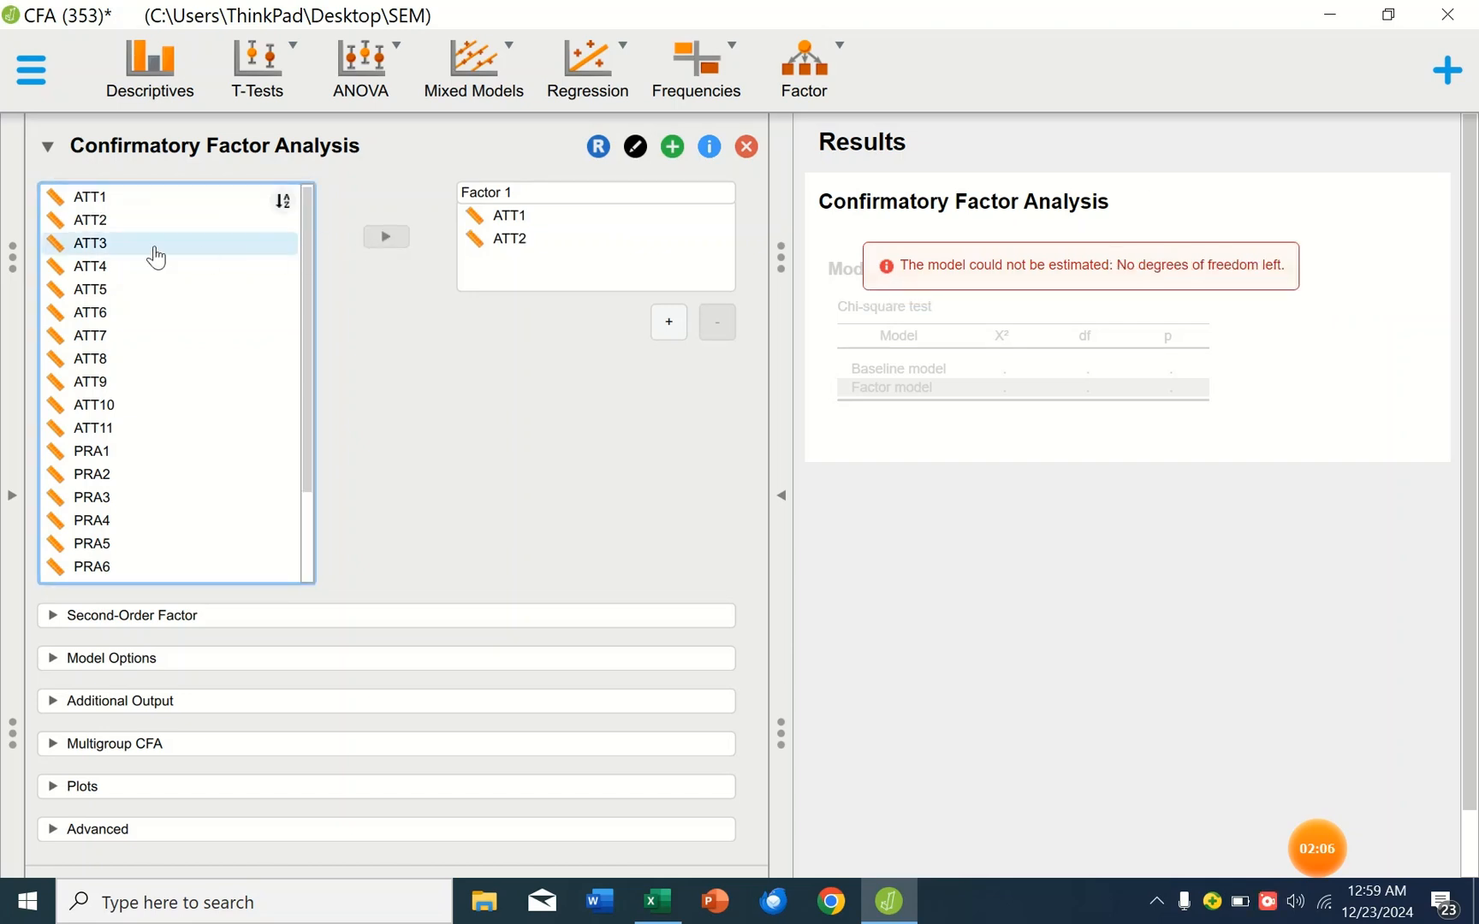
left_click(154, 244)
left_click(392, 239)
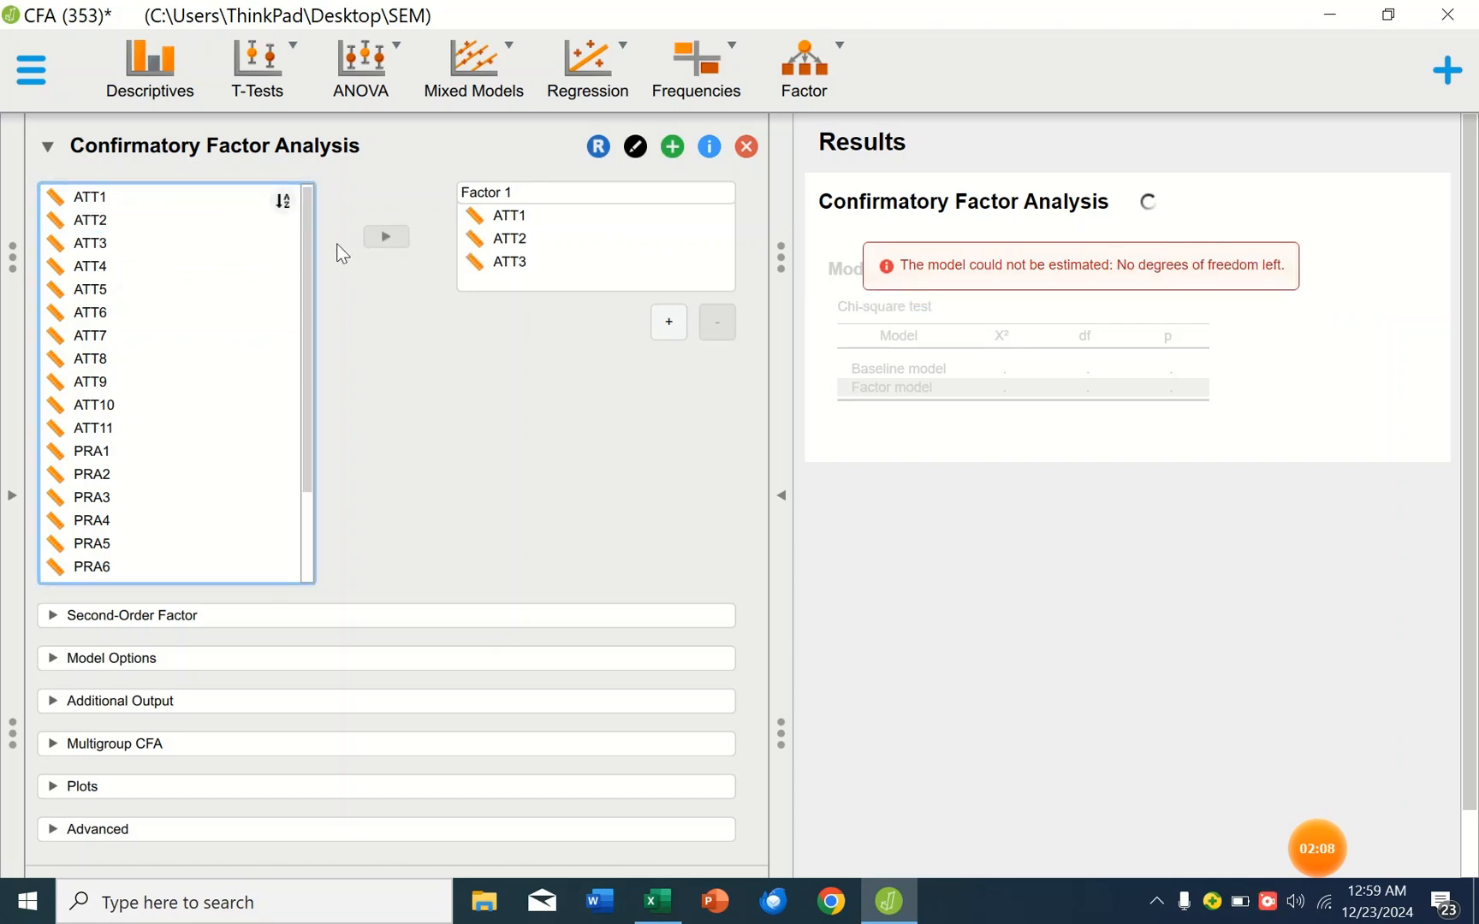
left_click(150, 267)
left_click(387, 238)
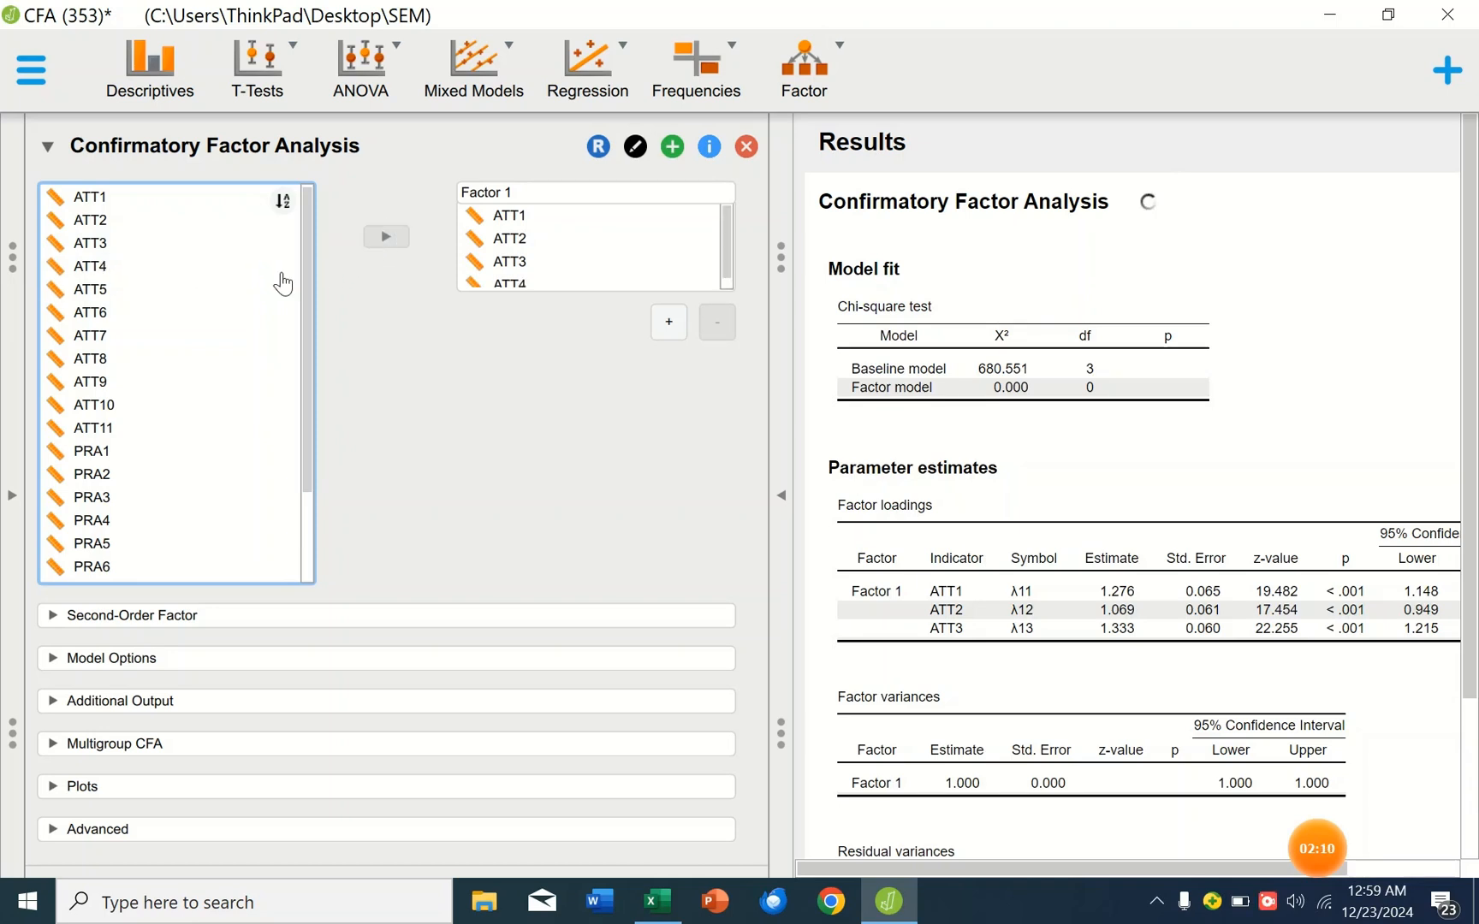
left_click(151, 290)
left_click(385, 237)
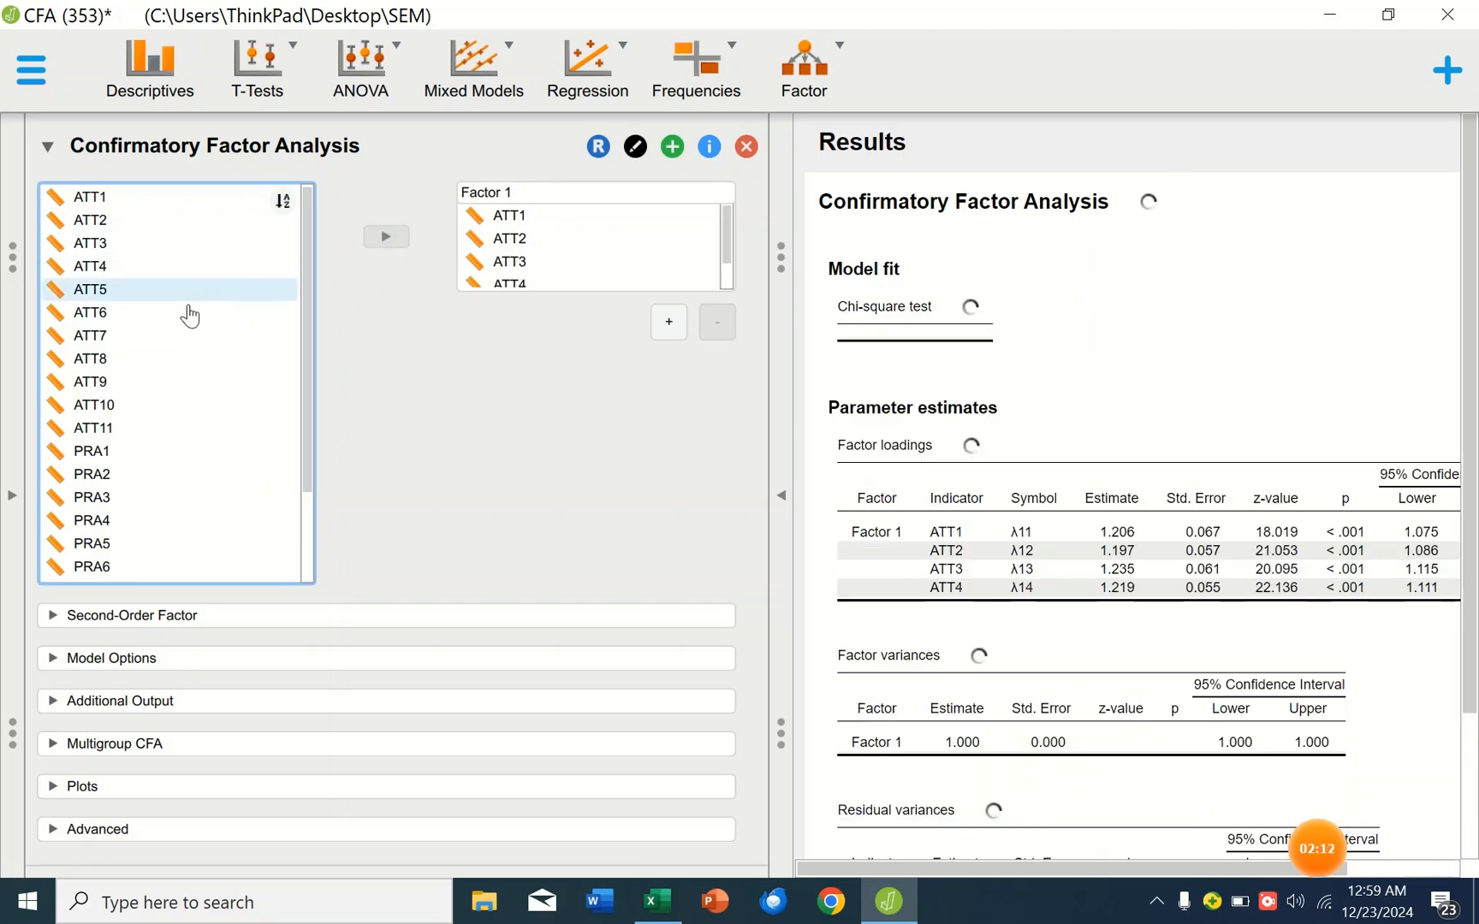
left_click(212, 313)
left_click(398, 244)
left_click(163, 336)
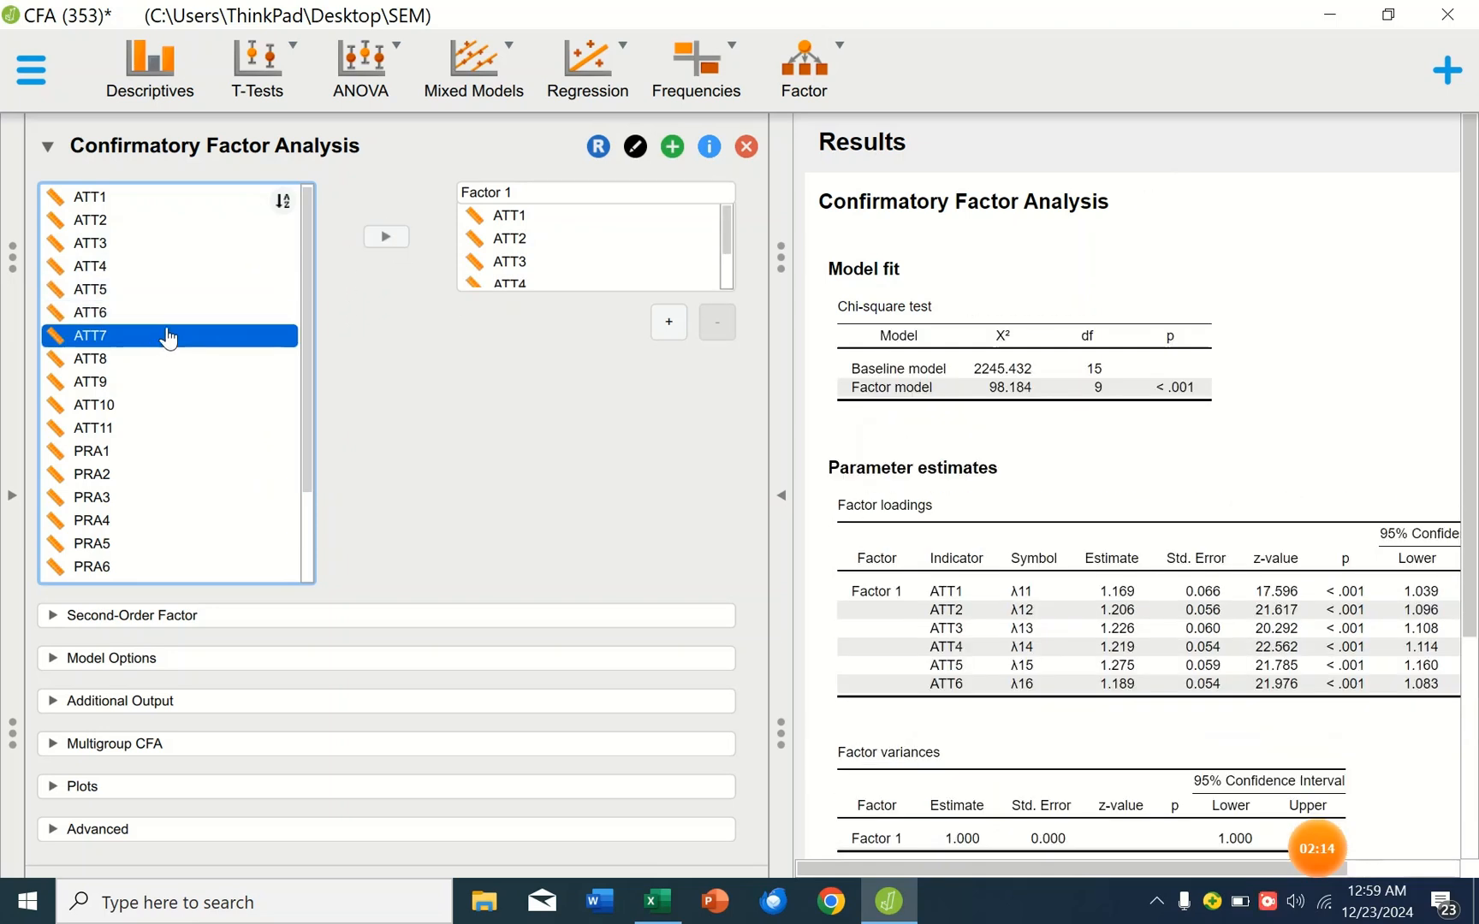
left_click(389, 241)
left_click(147, 358)
left_click(387, 237)
left_click(177, 384)
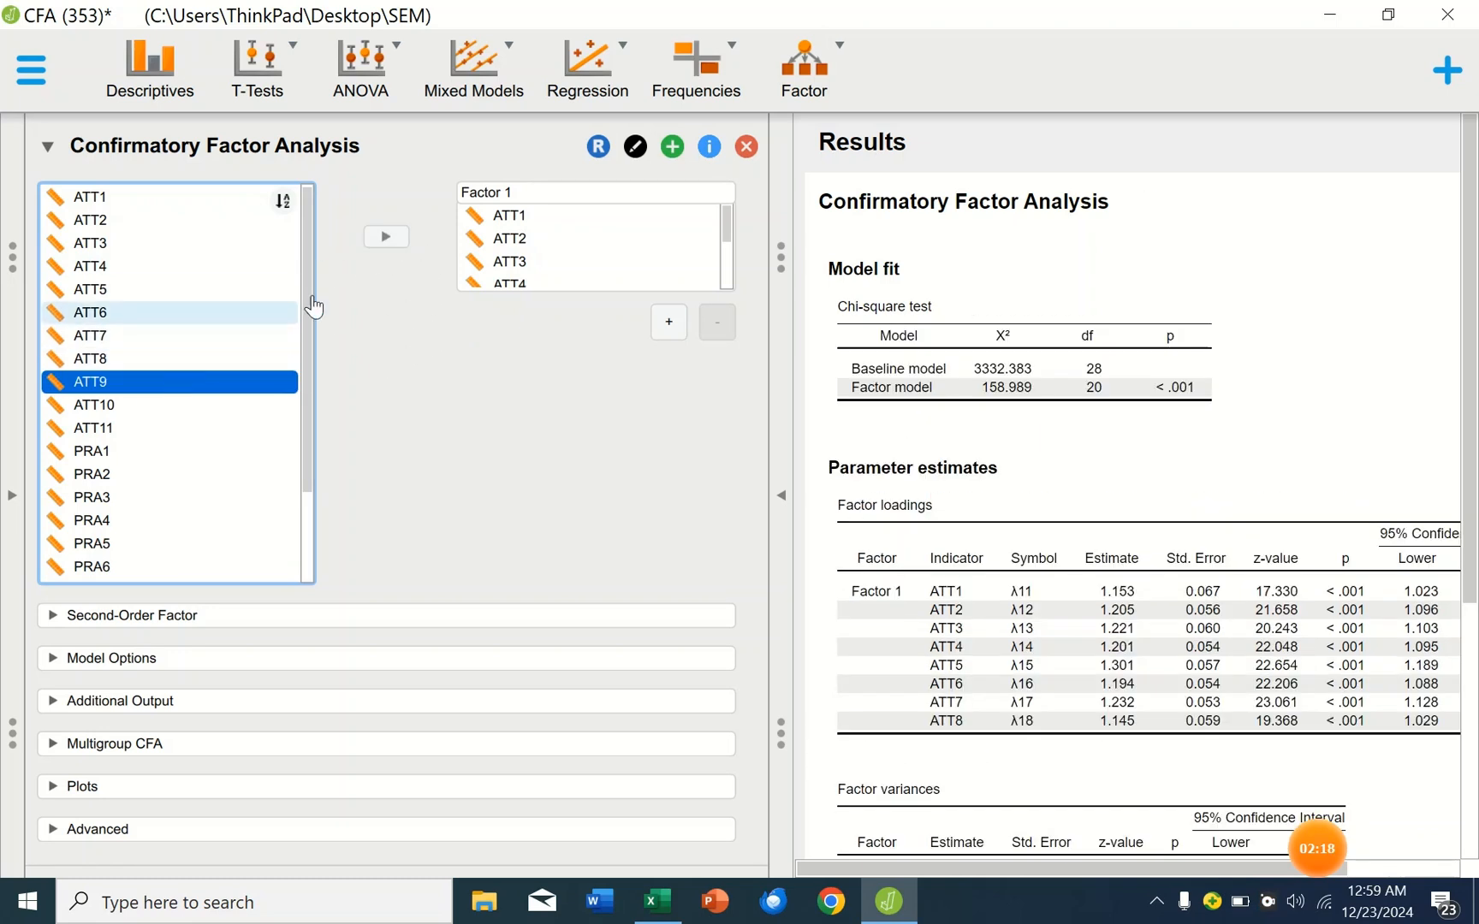
left_click(386, 236)
left_click(185, 412)
left_click(386, 237)
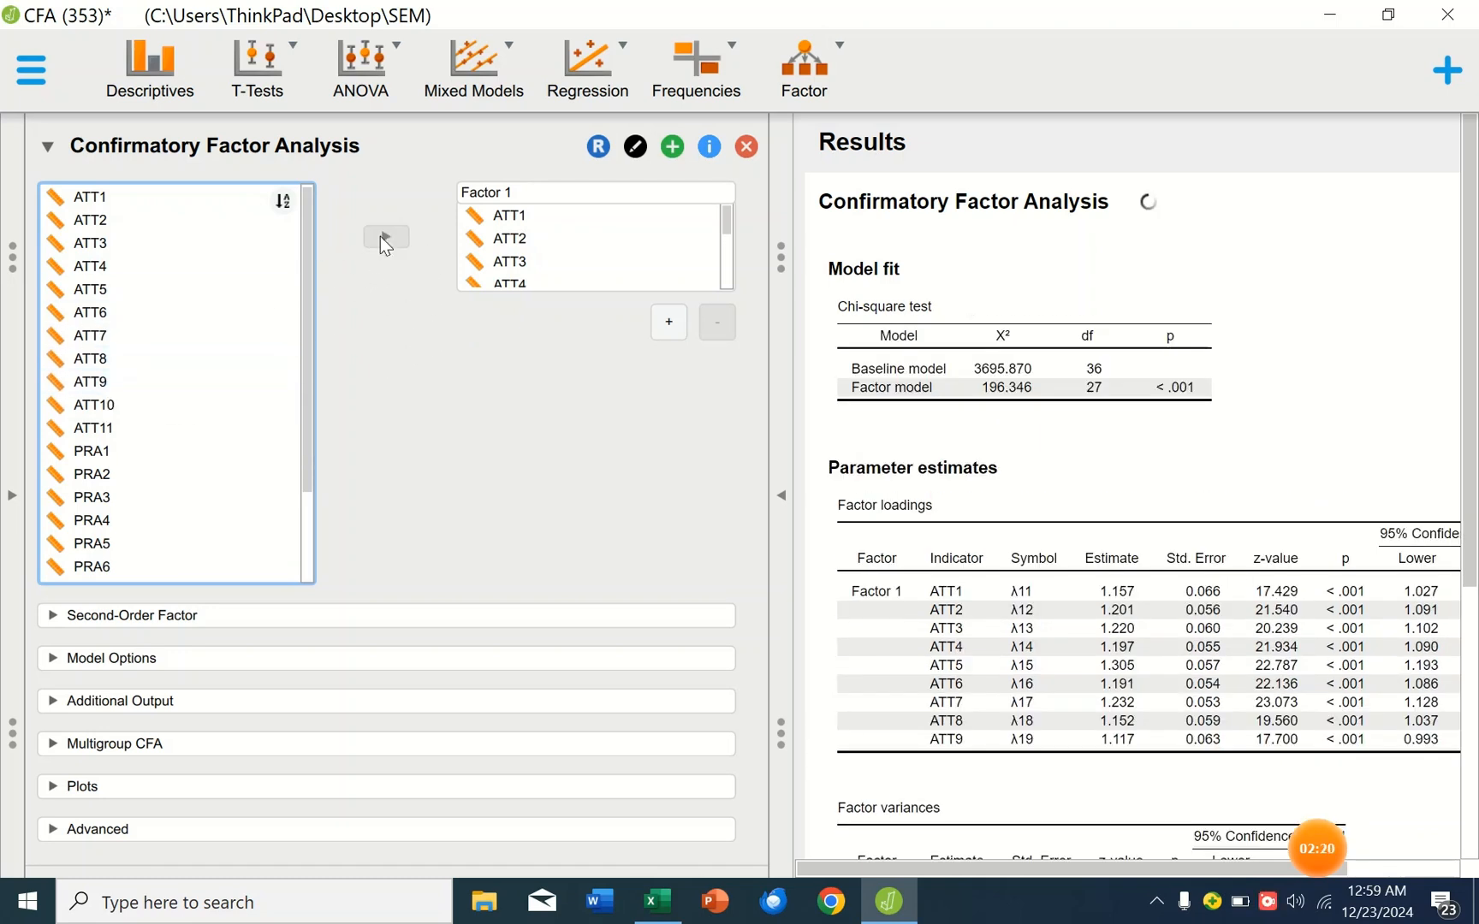
left_click(163, 428)
left_click(386, 237)
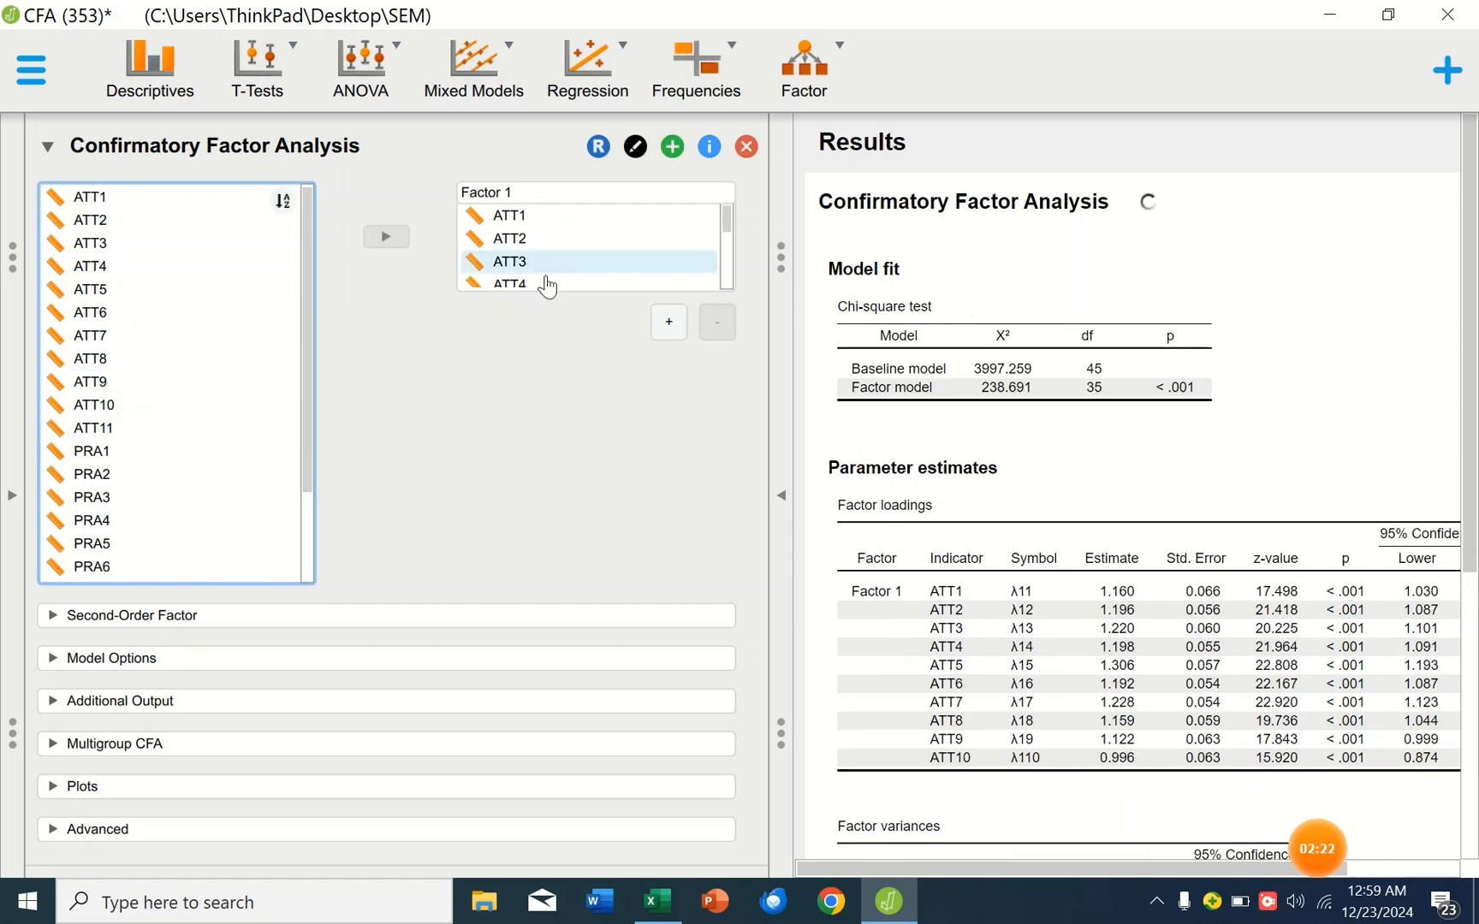
Rename Factor 1 as ATT_TPLWHS
left_click_drag(734, 227, 702, 217)
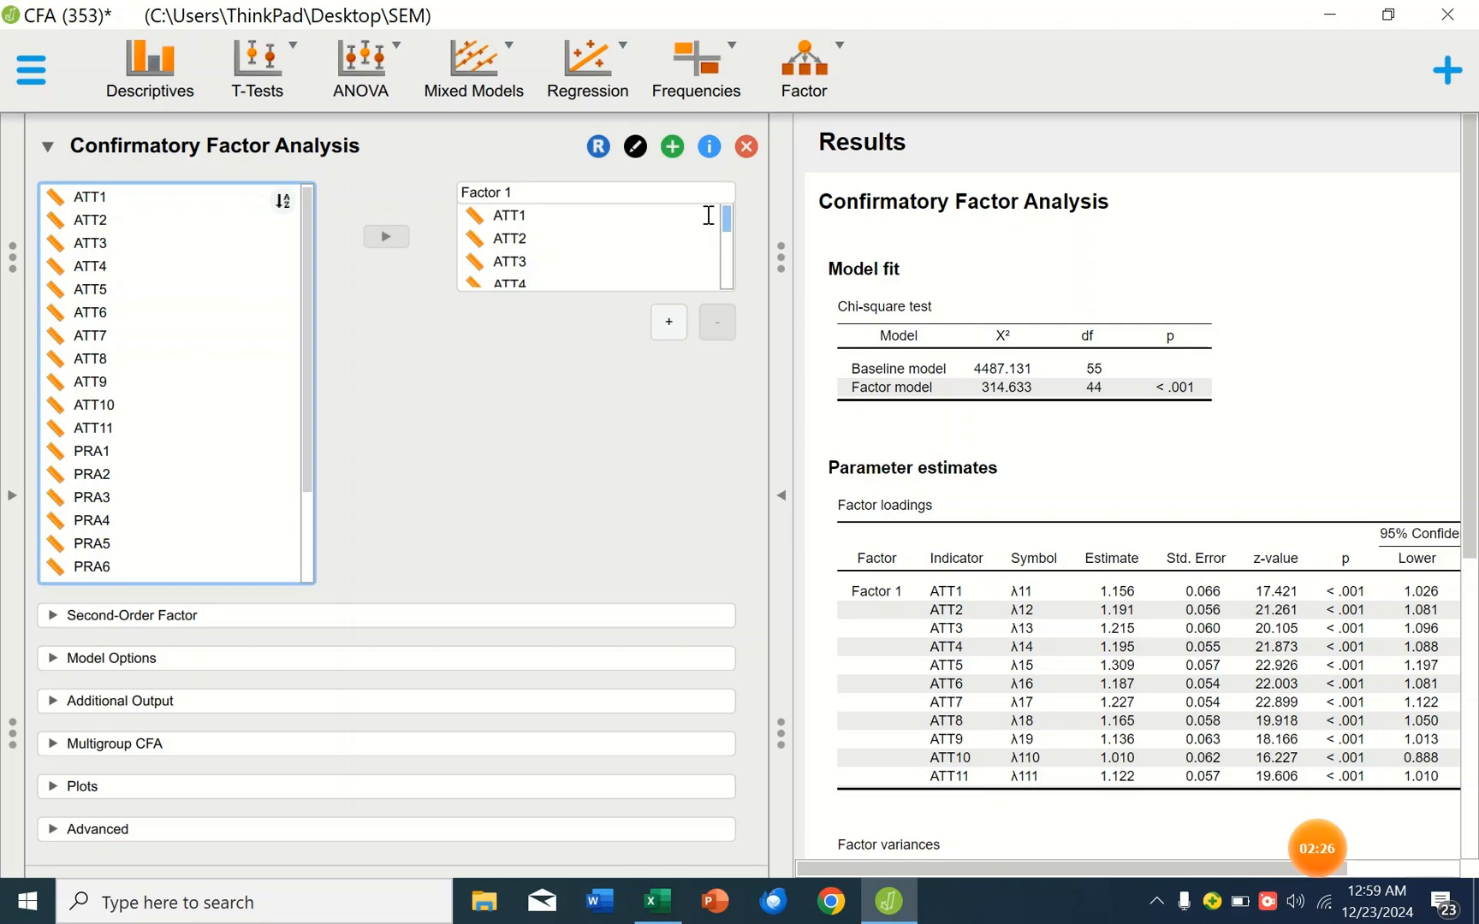
left_click(602, 208)
key("ctrl+a")
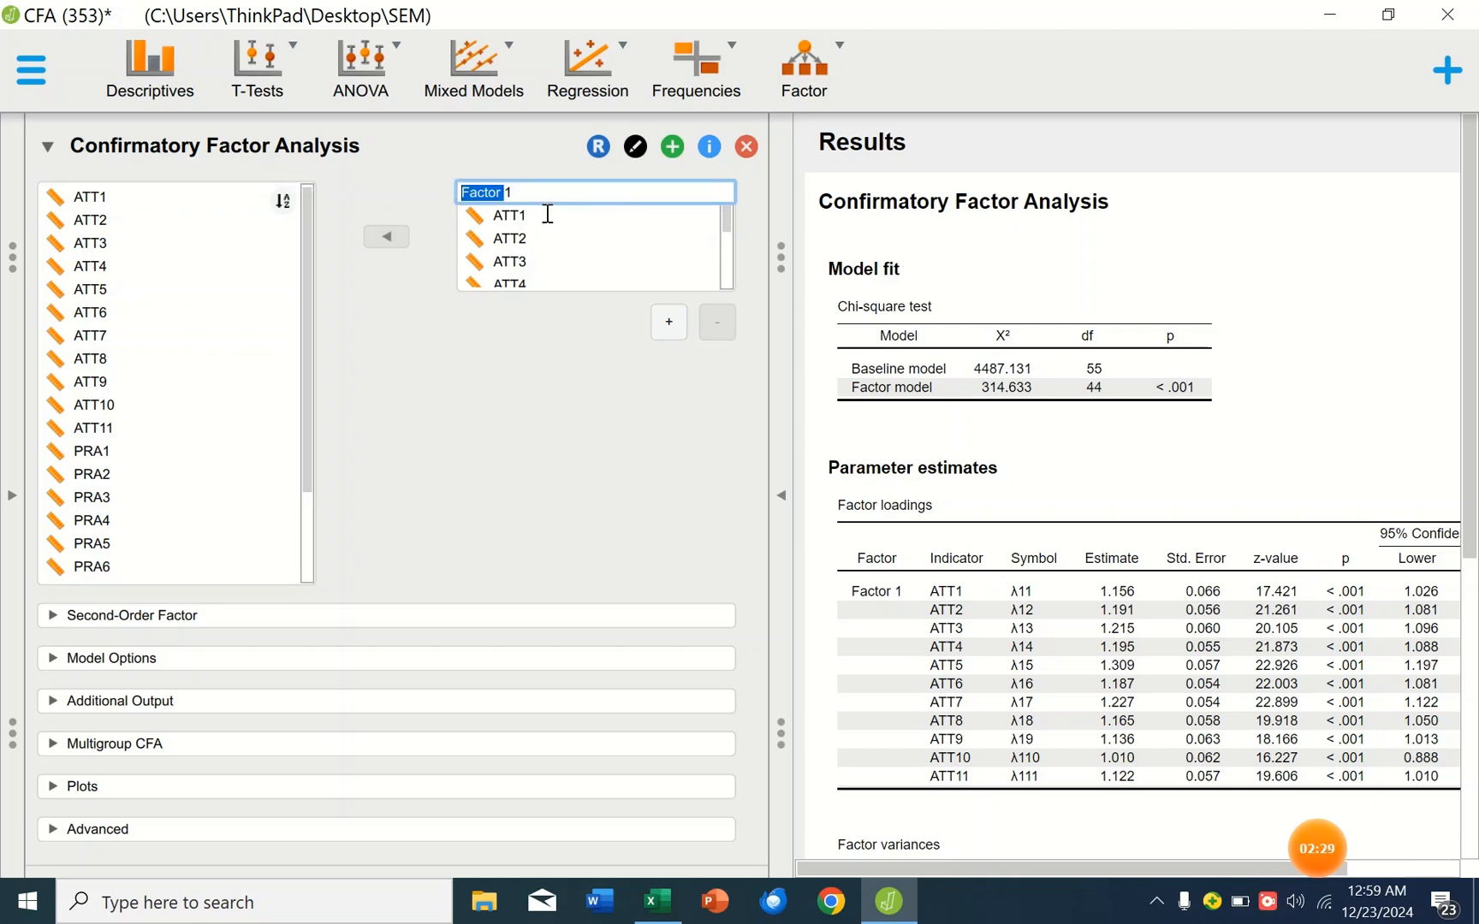
type("A")
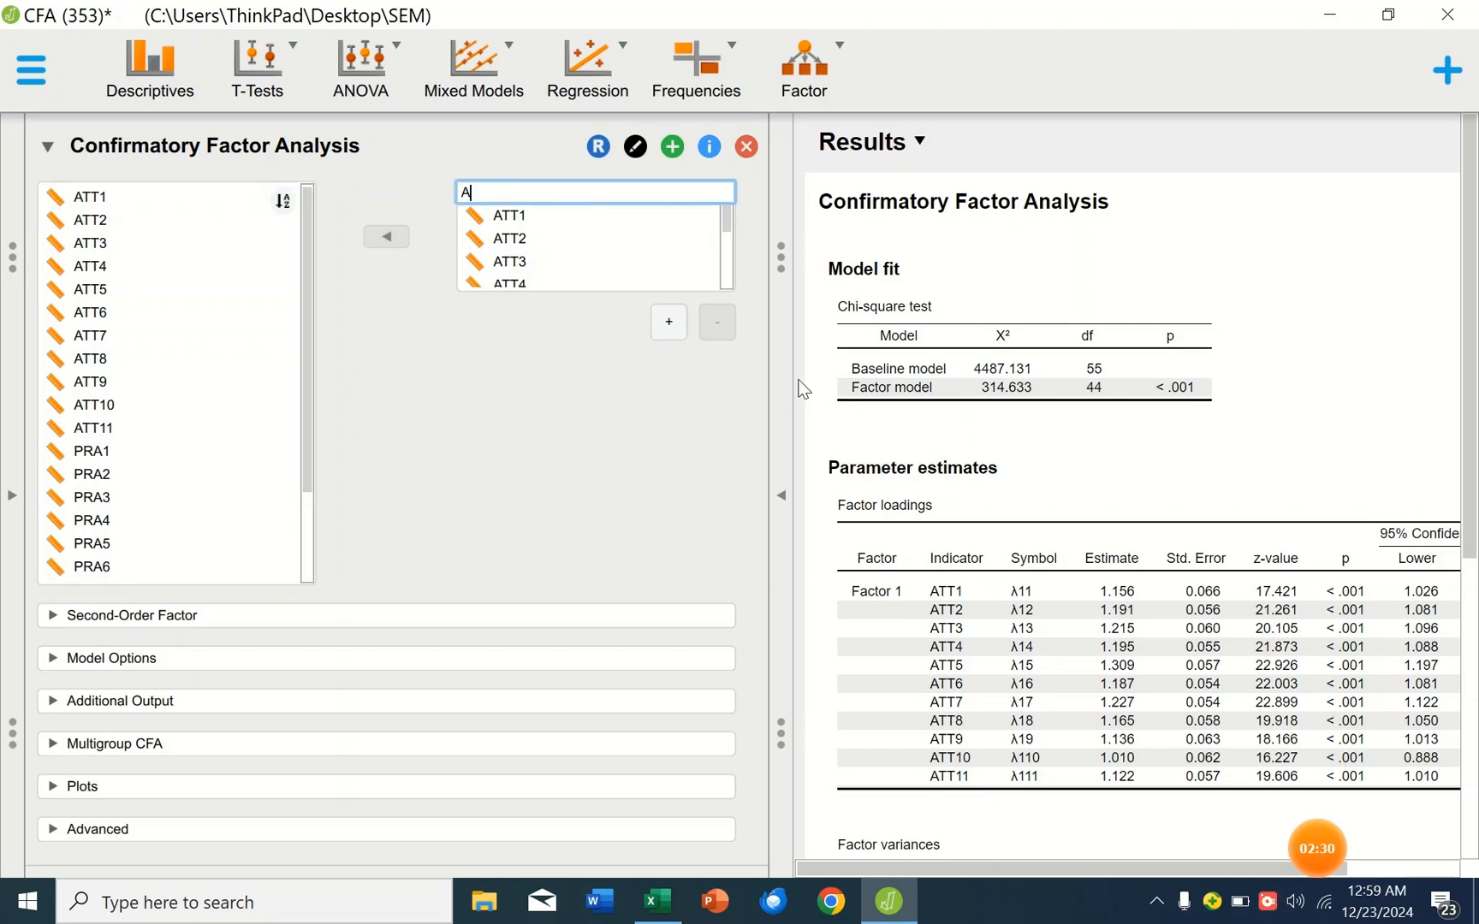
type("TT_TPLWHS")
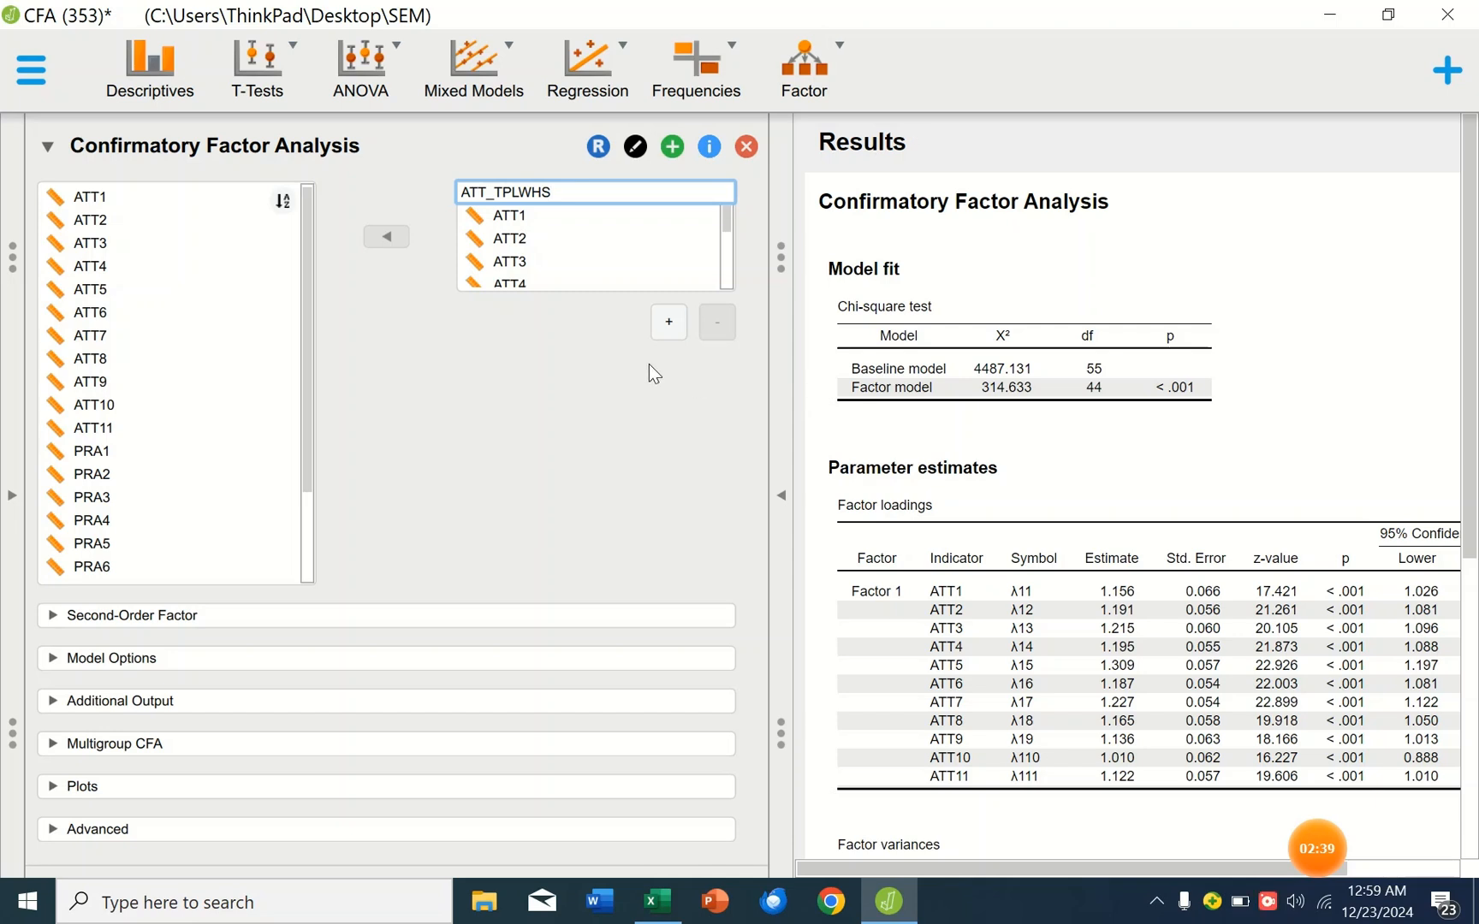
Add a second factor to the model and name it PRA_THAP
left_click(679, 333)
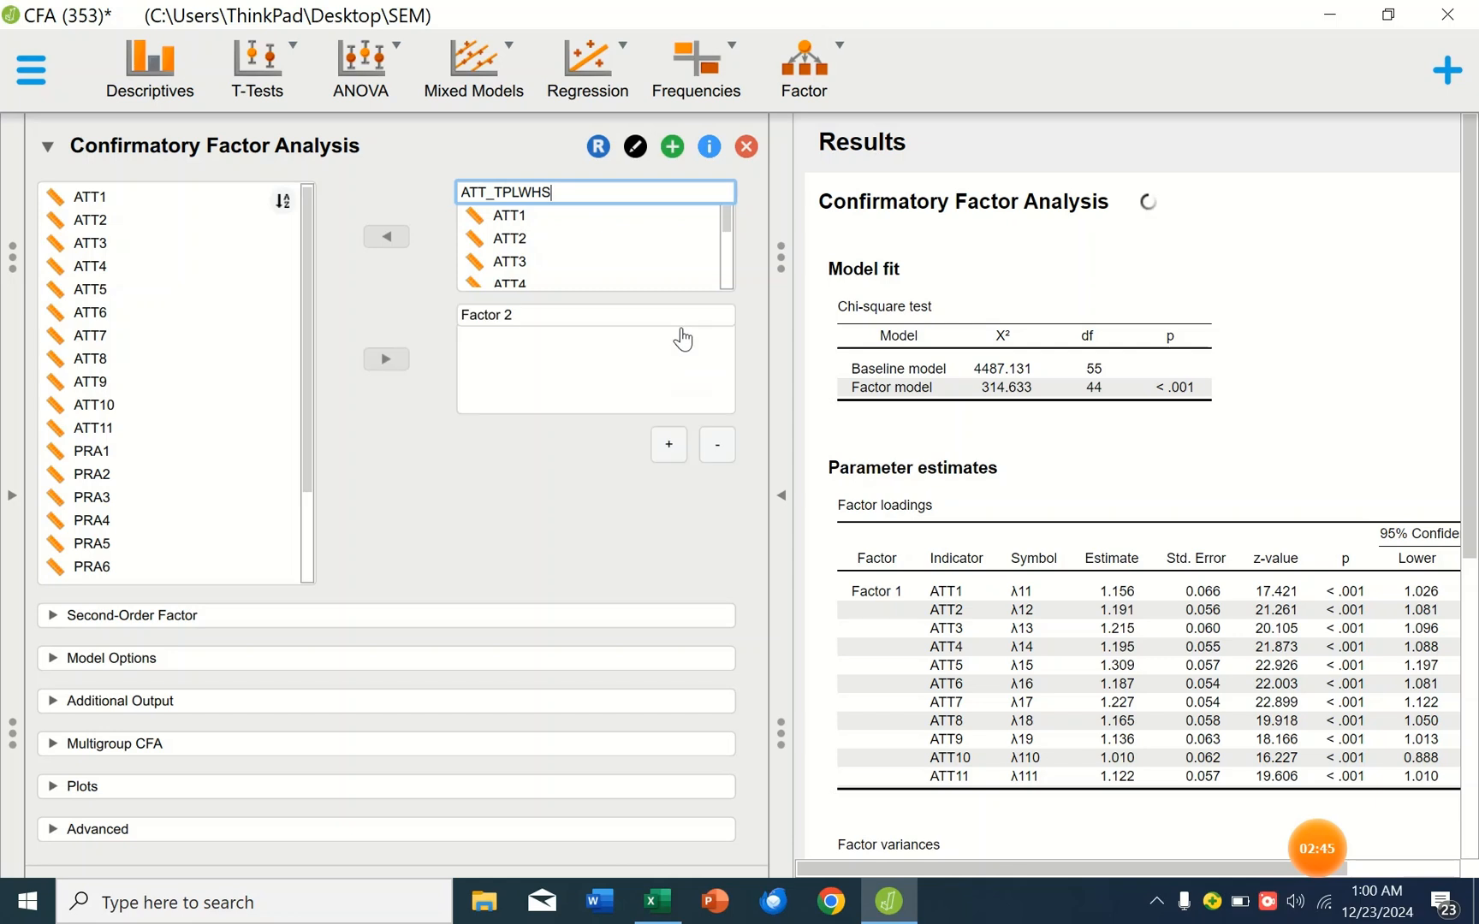
key("Tab")
type("PR")
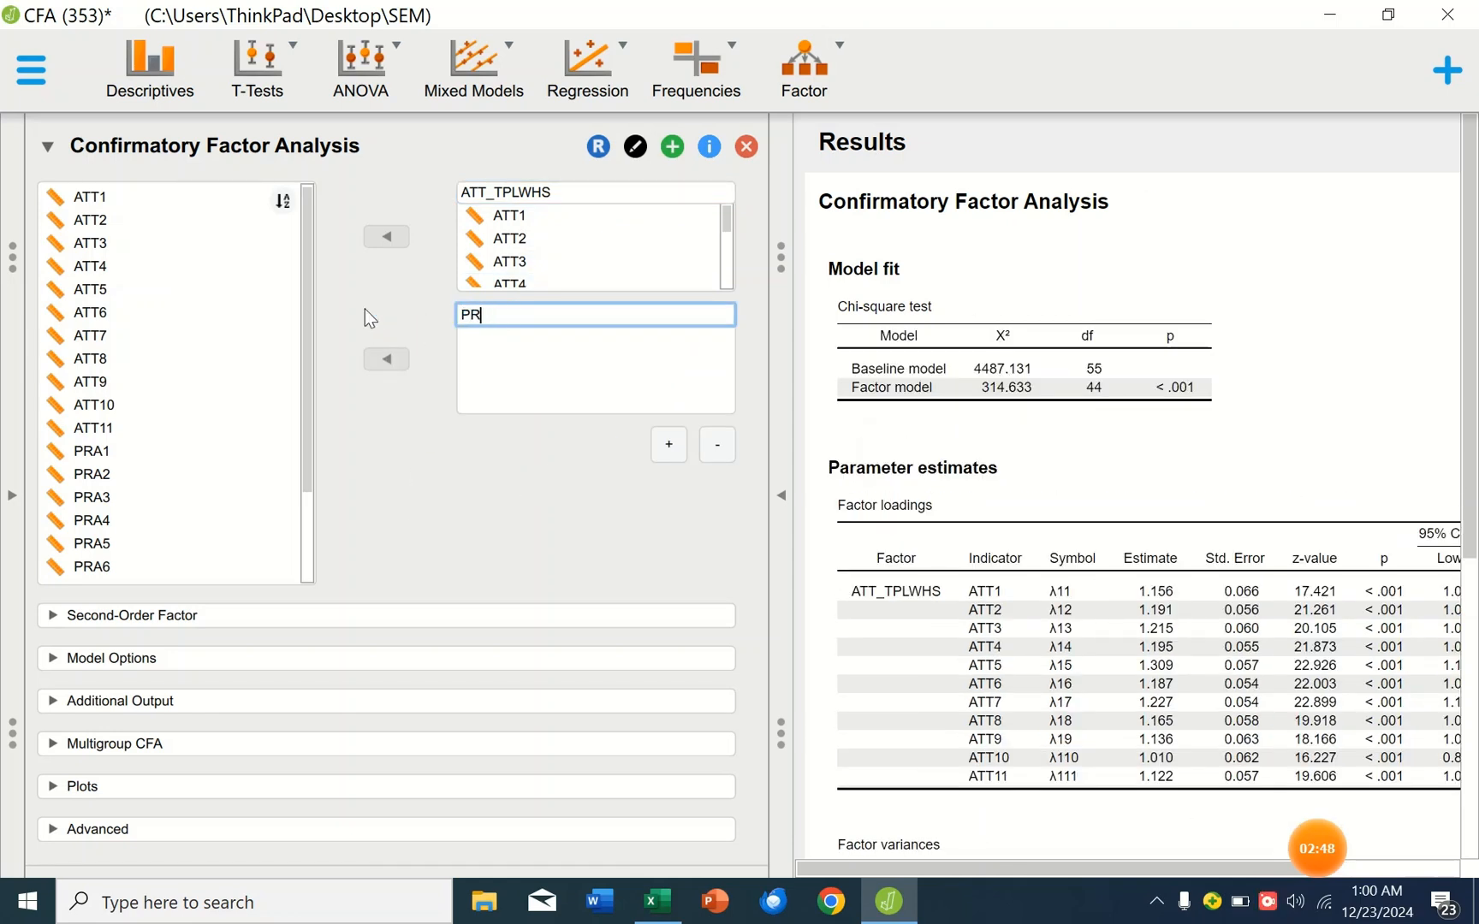
type("A_THAO")
key("BackSpace")
type("P")
Assign the variables PRA1 through PRA11 together to the PRA_THAP factor
left_click(199, 451)
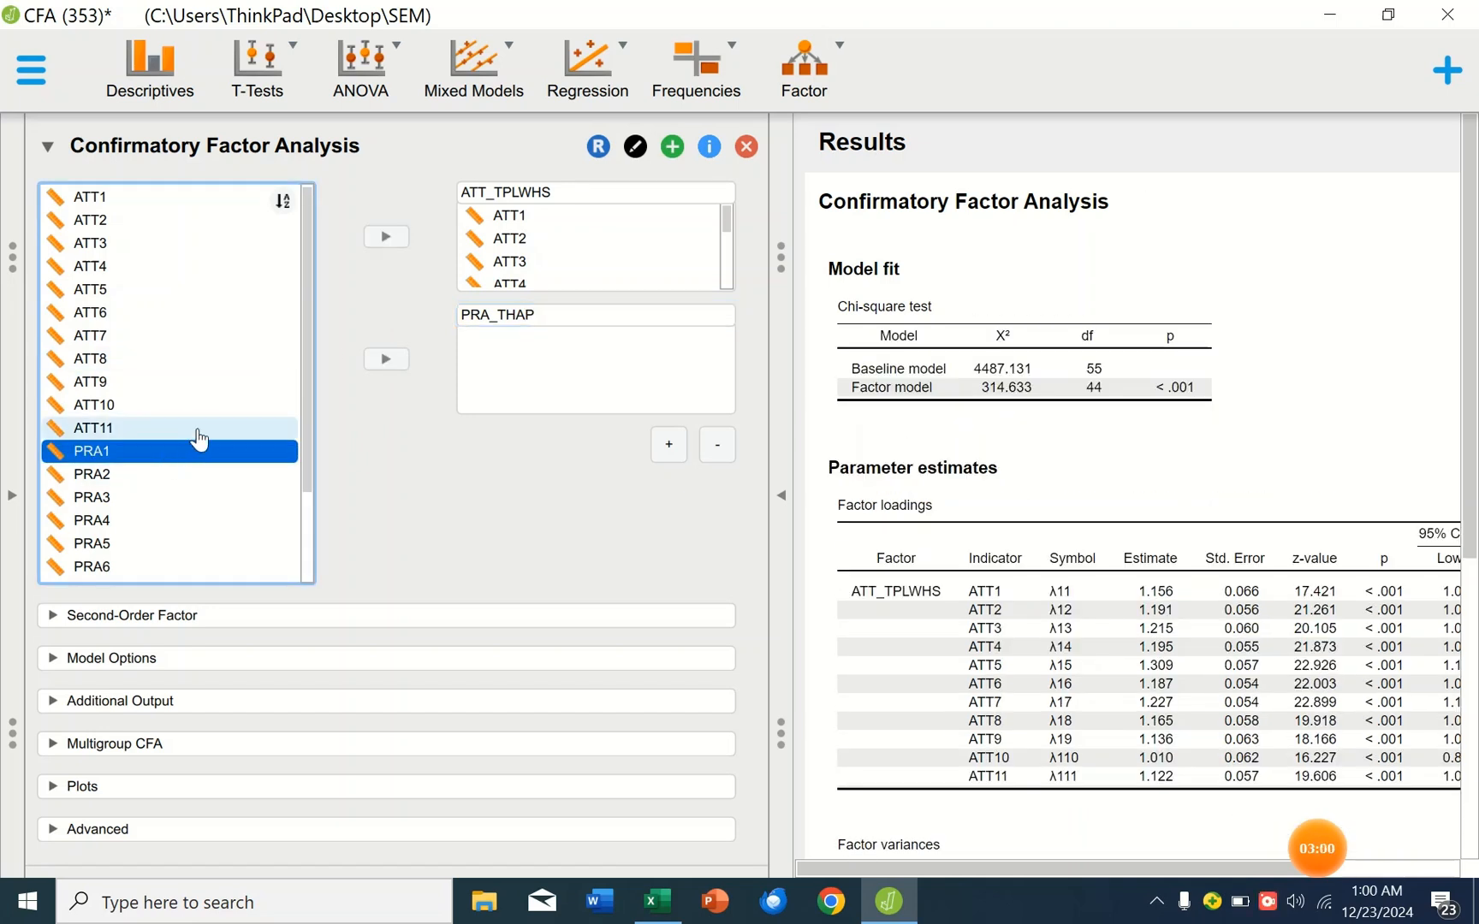
scroll(201, 441, "down", 2)
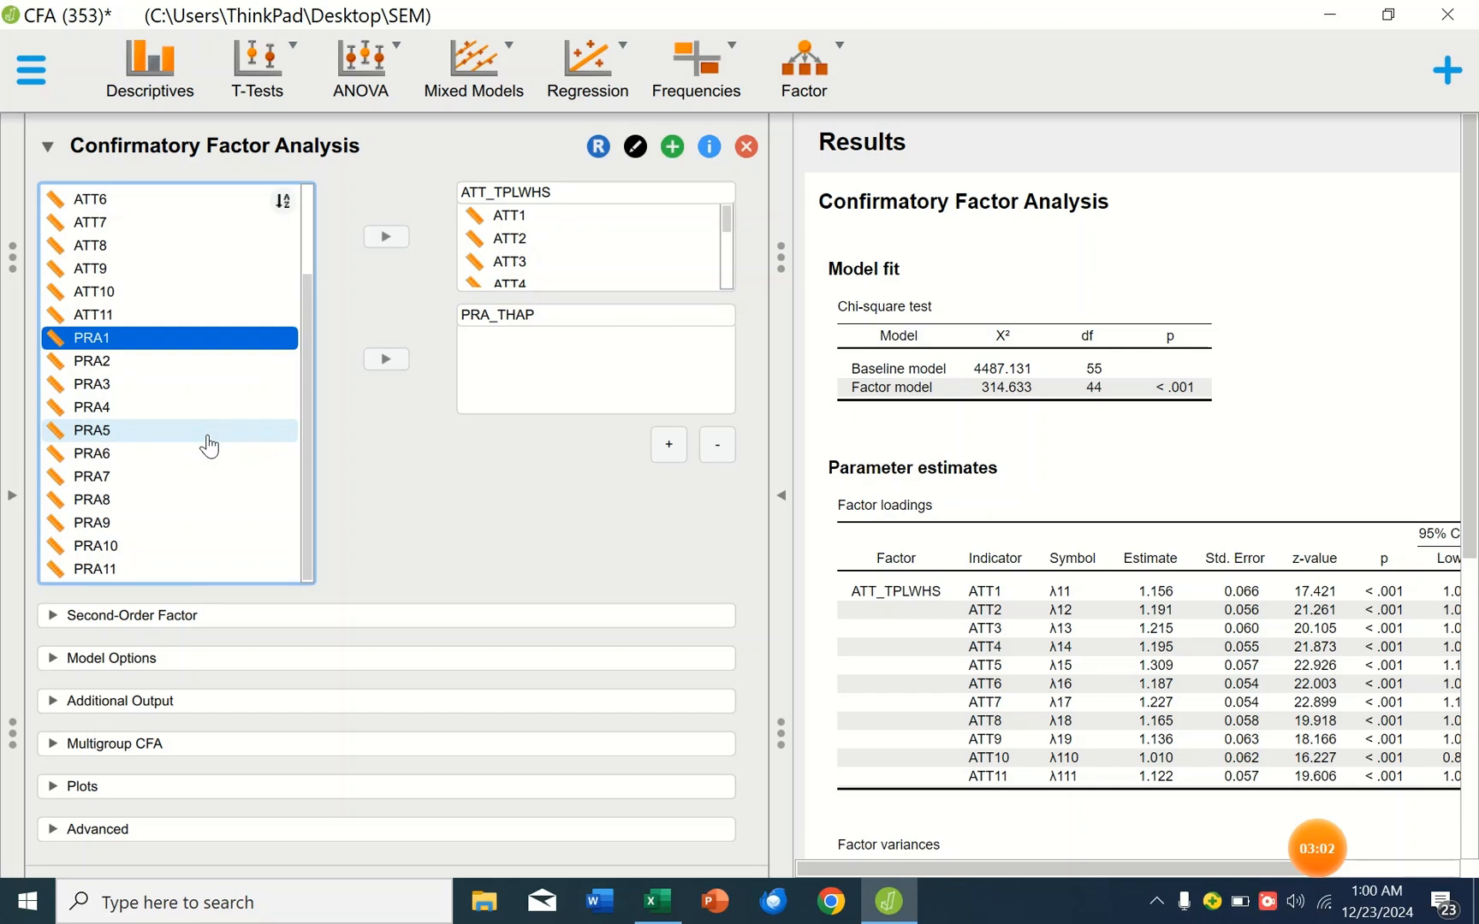
left_click(98, 569, "ctrl")
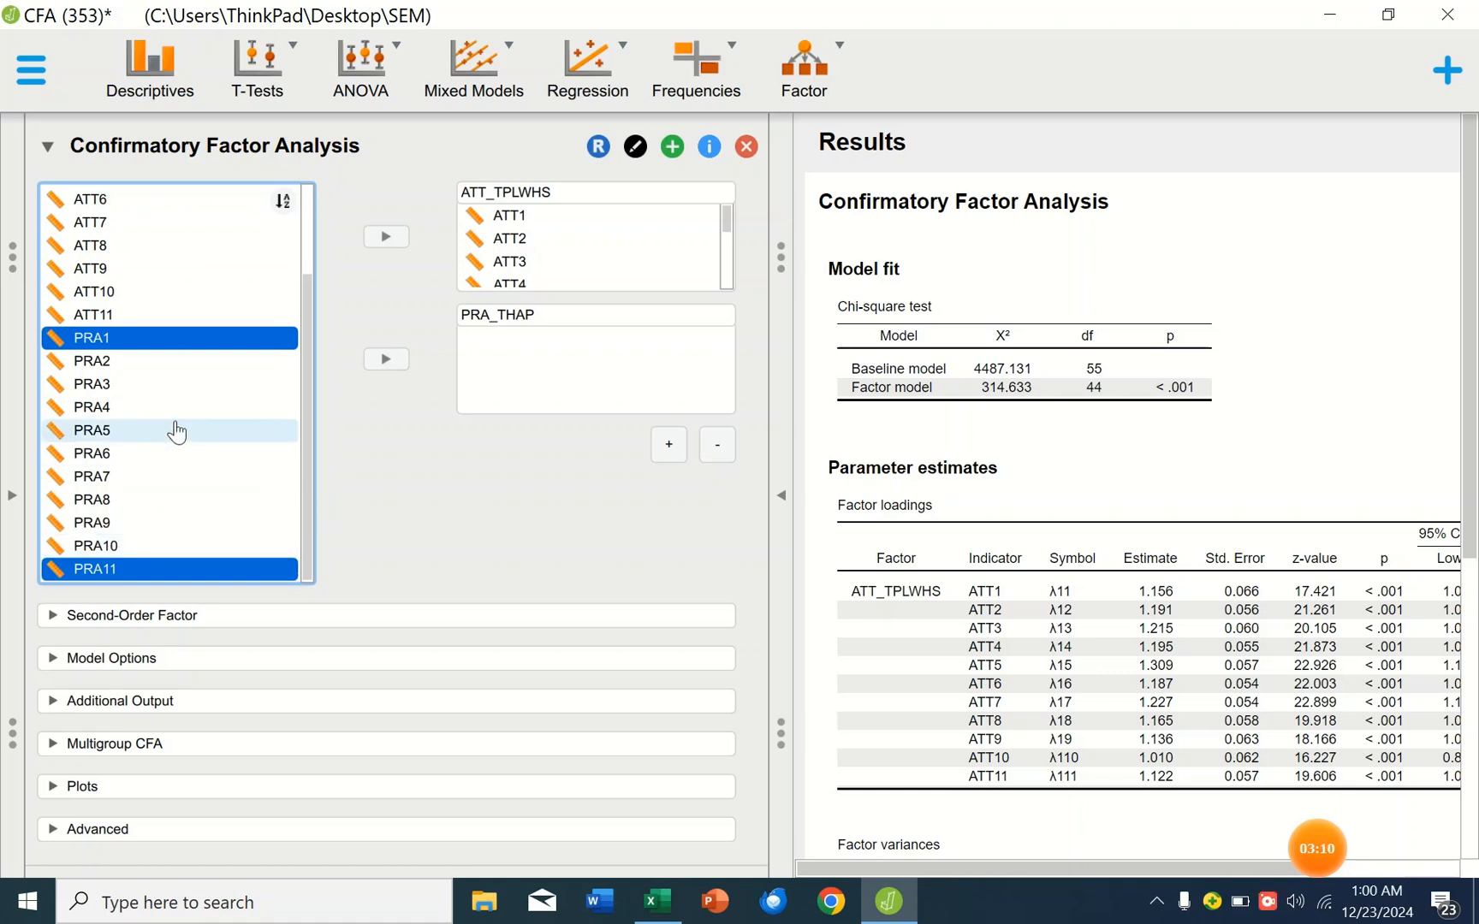
left_click(134, 351)
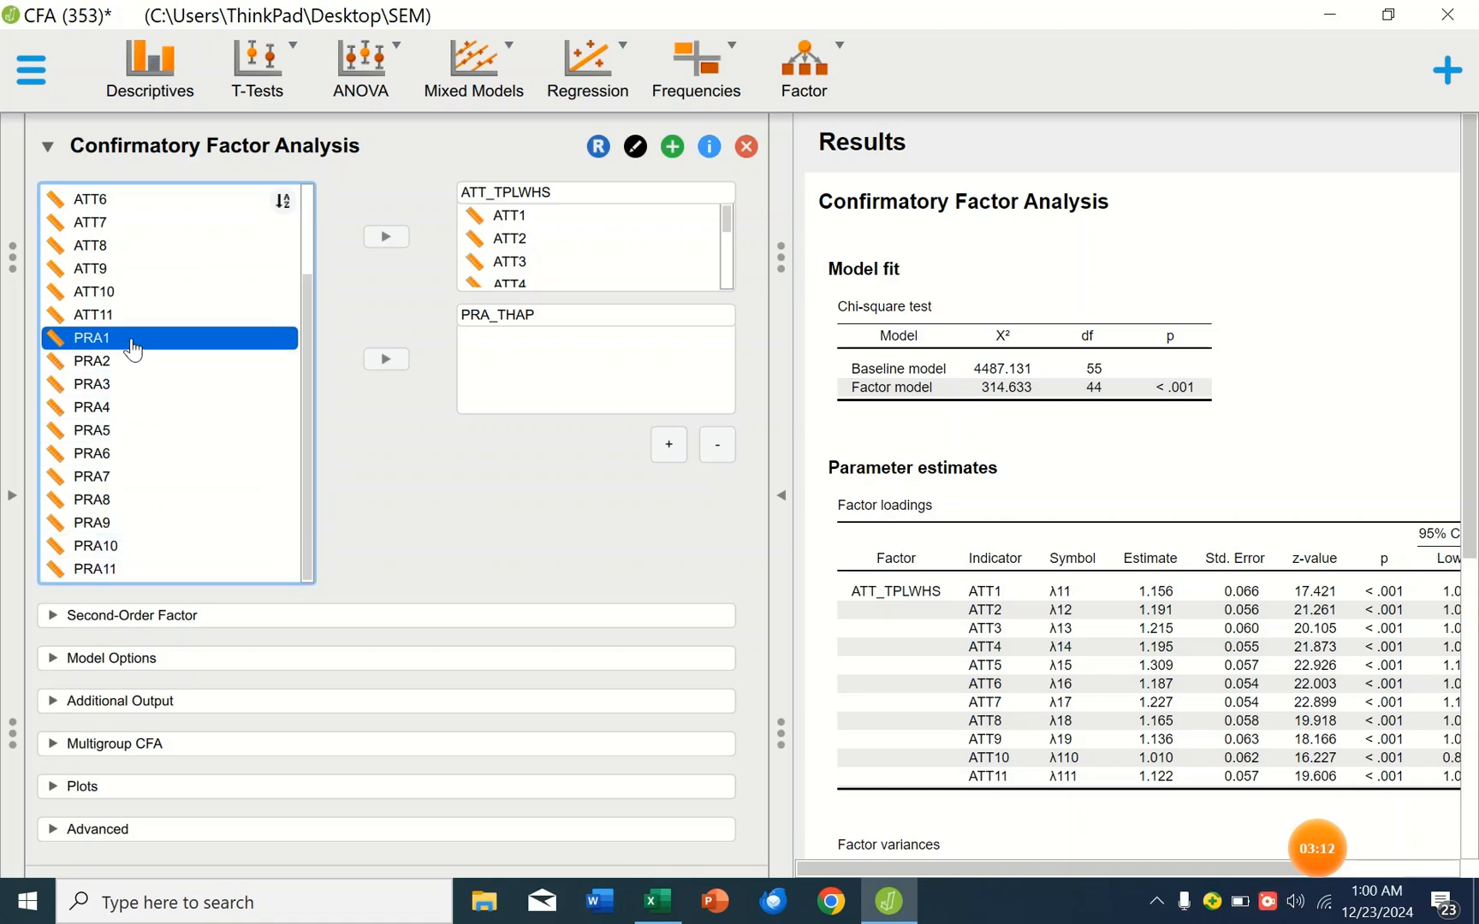
left_click(135, 582, "shift")
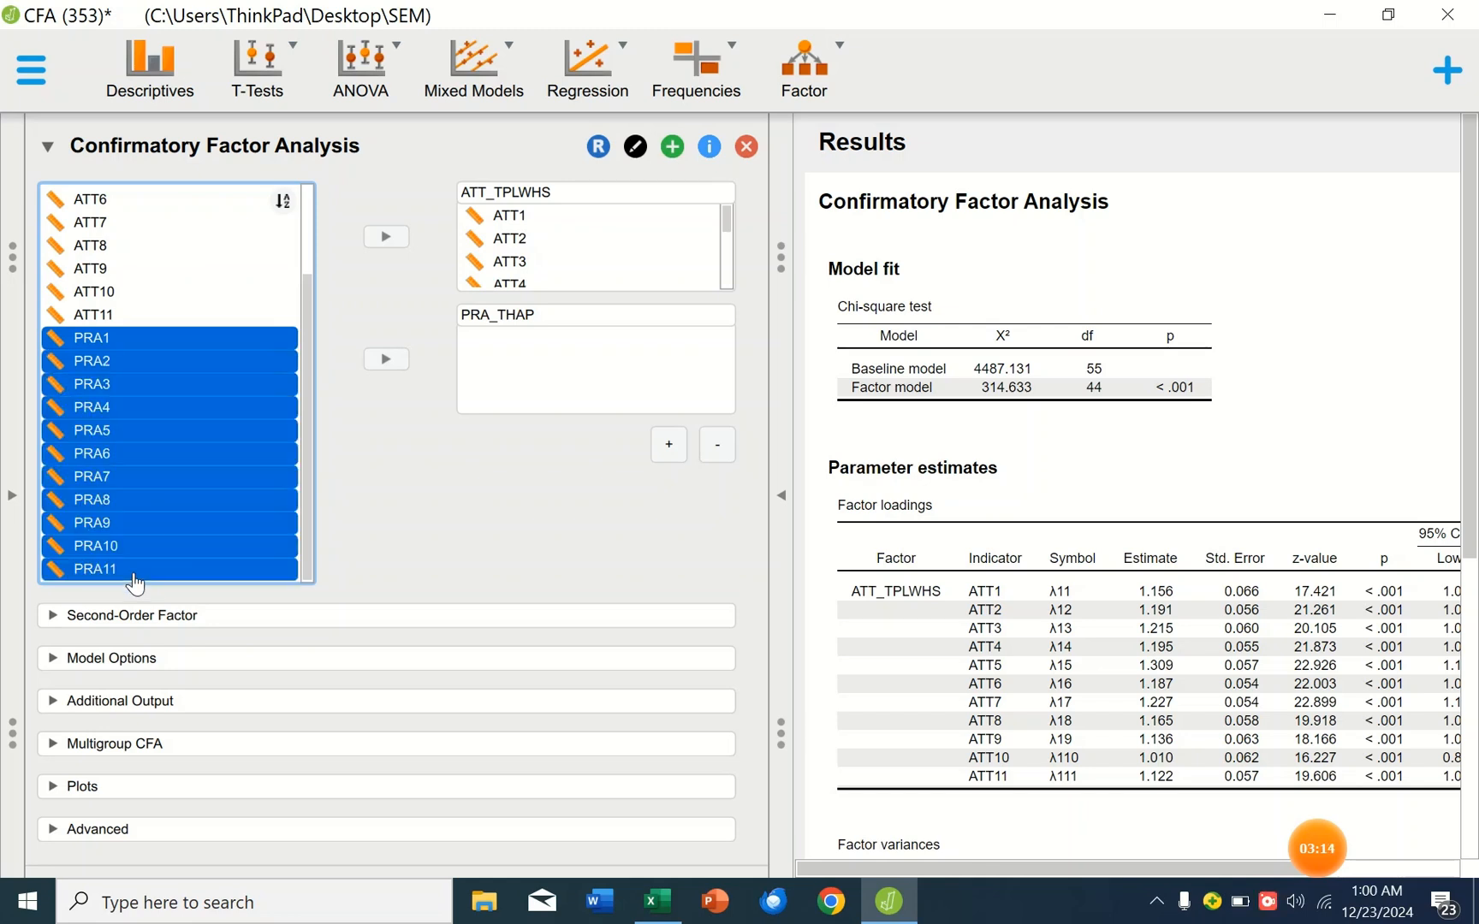
left_click(389, 360)
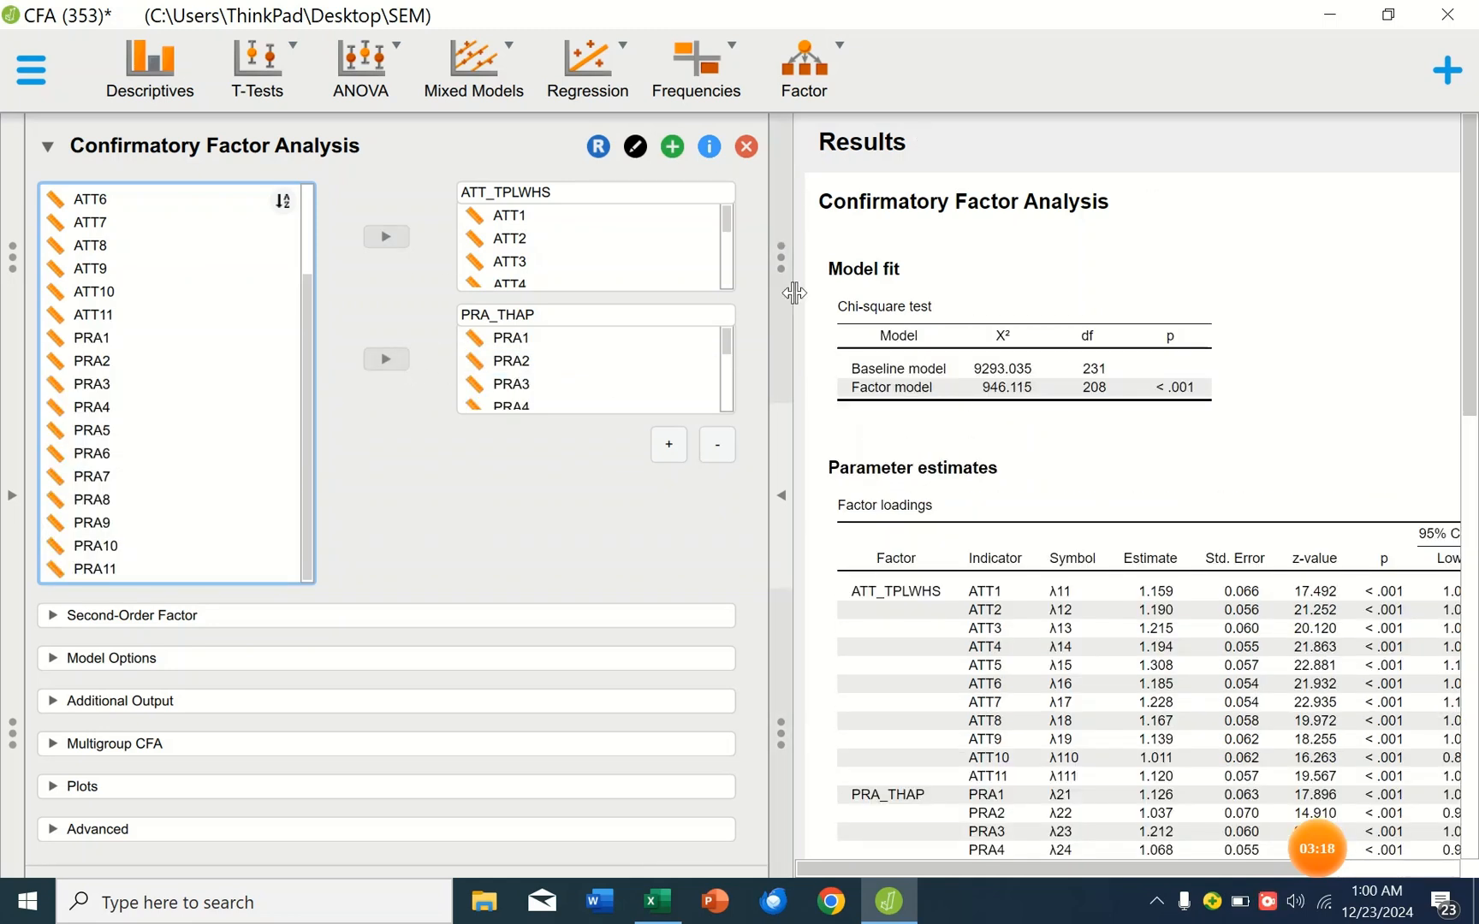
Widen the results view to examine the chi-square test, factor loadings, variances and covariances, and restore the analysis settings view
left_click_drag(781, 310, 326, 312)
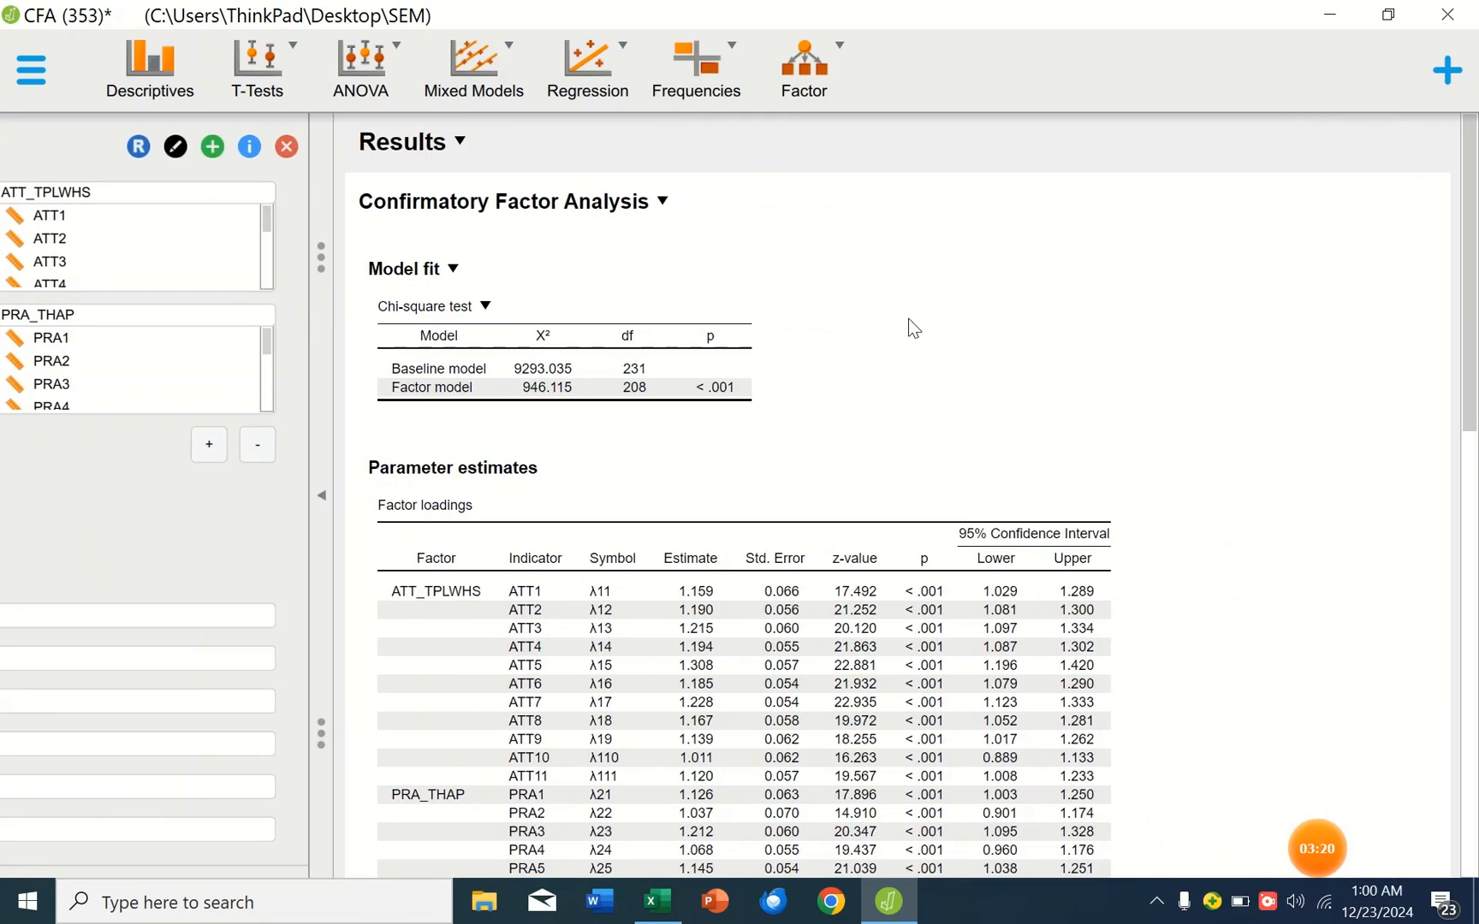
scroll(909, 319, "down", 2)
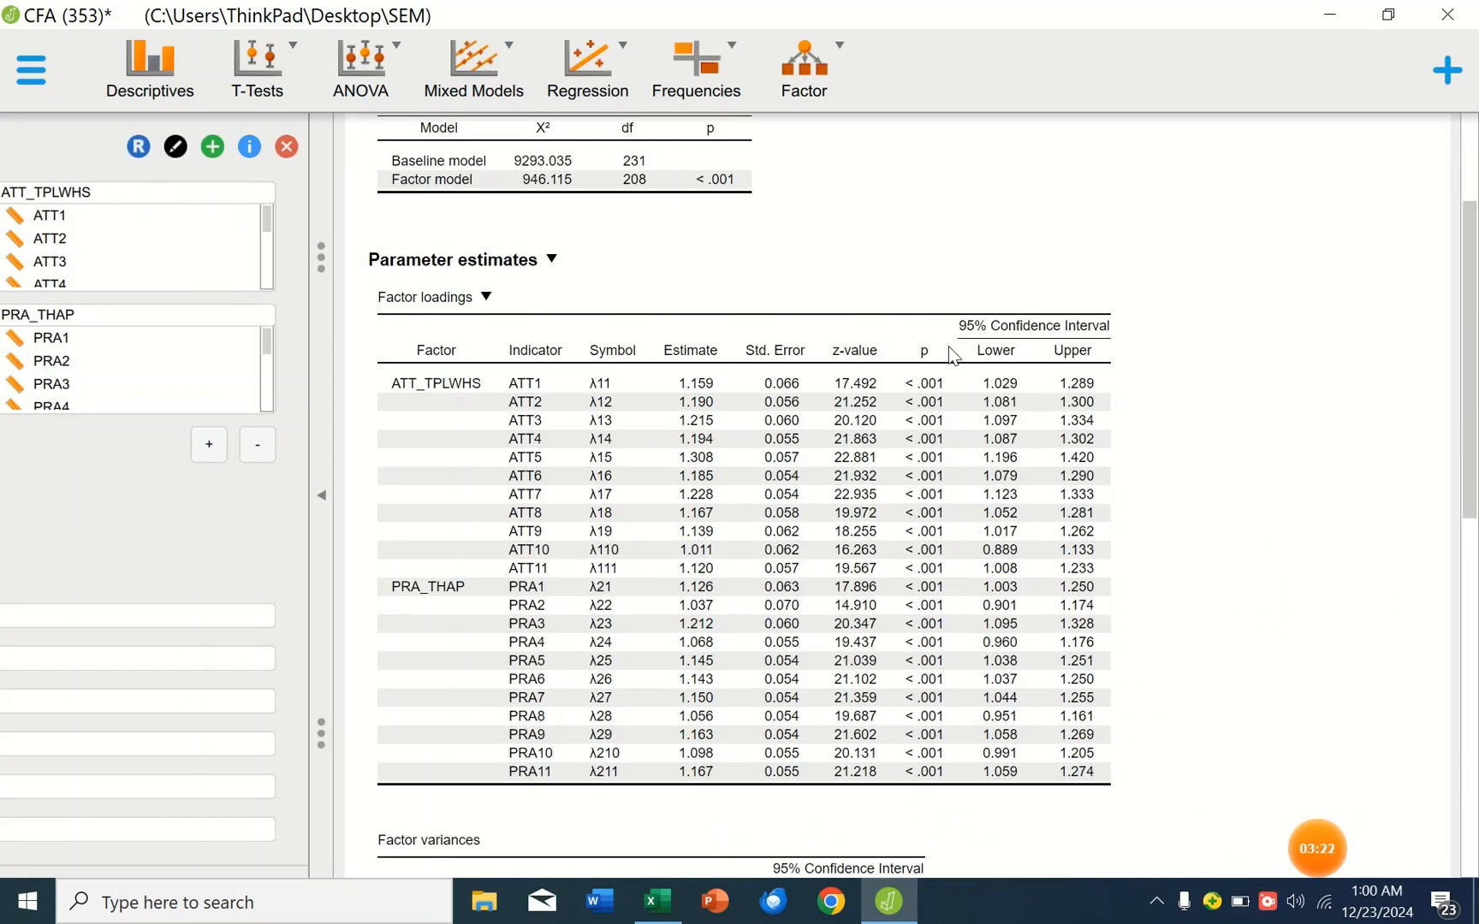
scroll(819, 319, "down", 5)
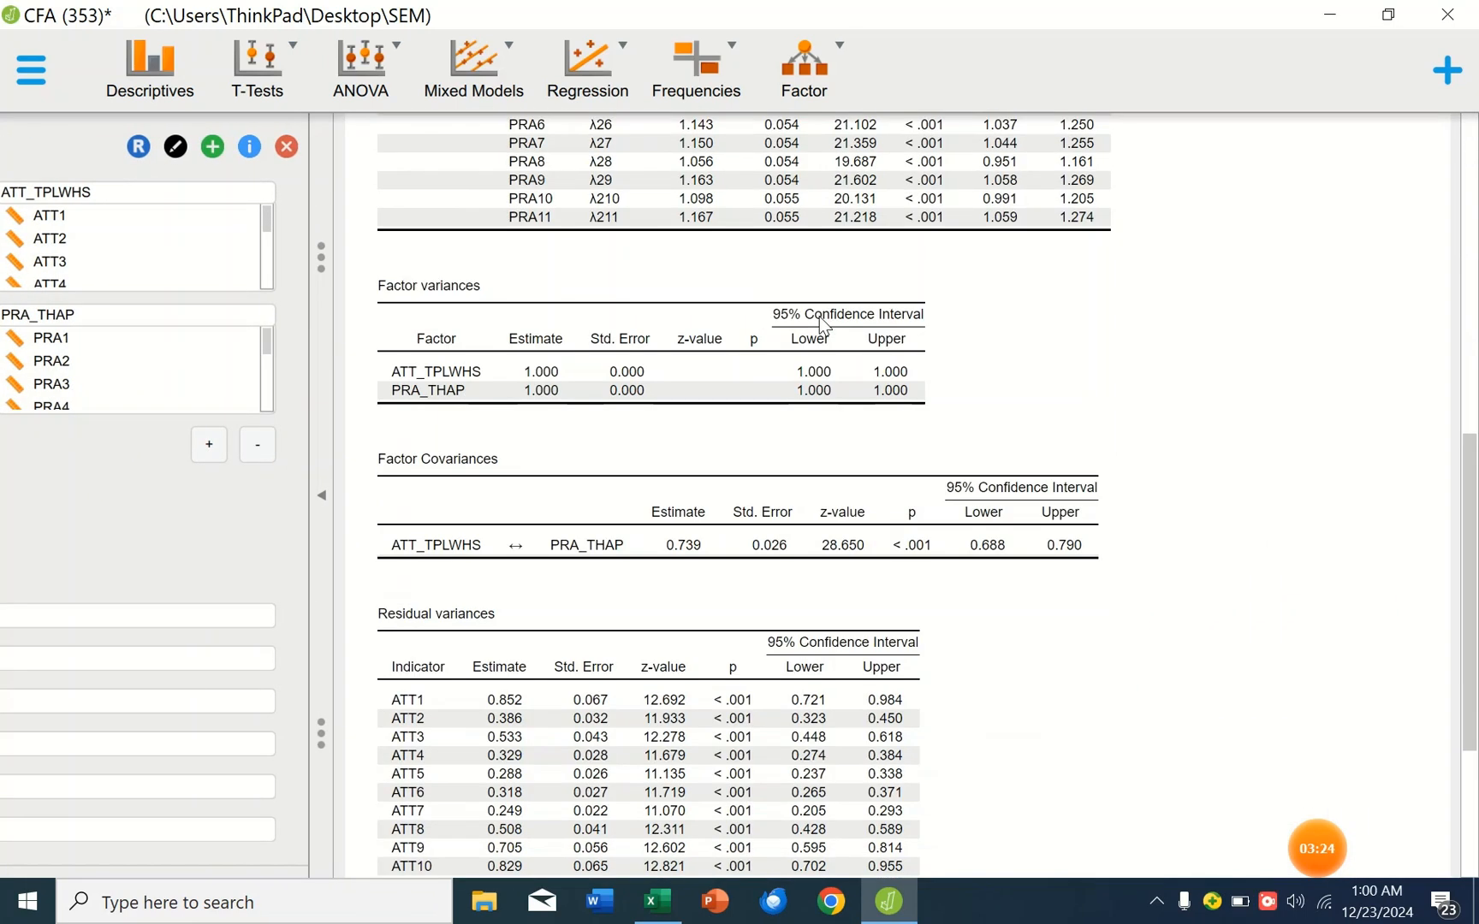
scroll(819, 317, "down", 3)
scroll(819, 319, "up", 8)
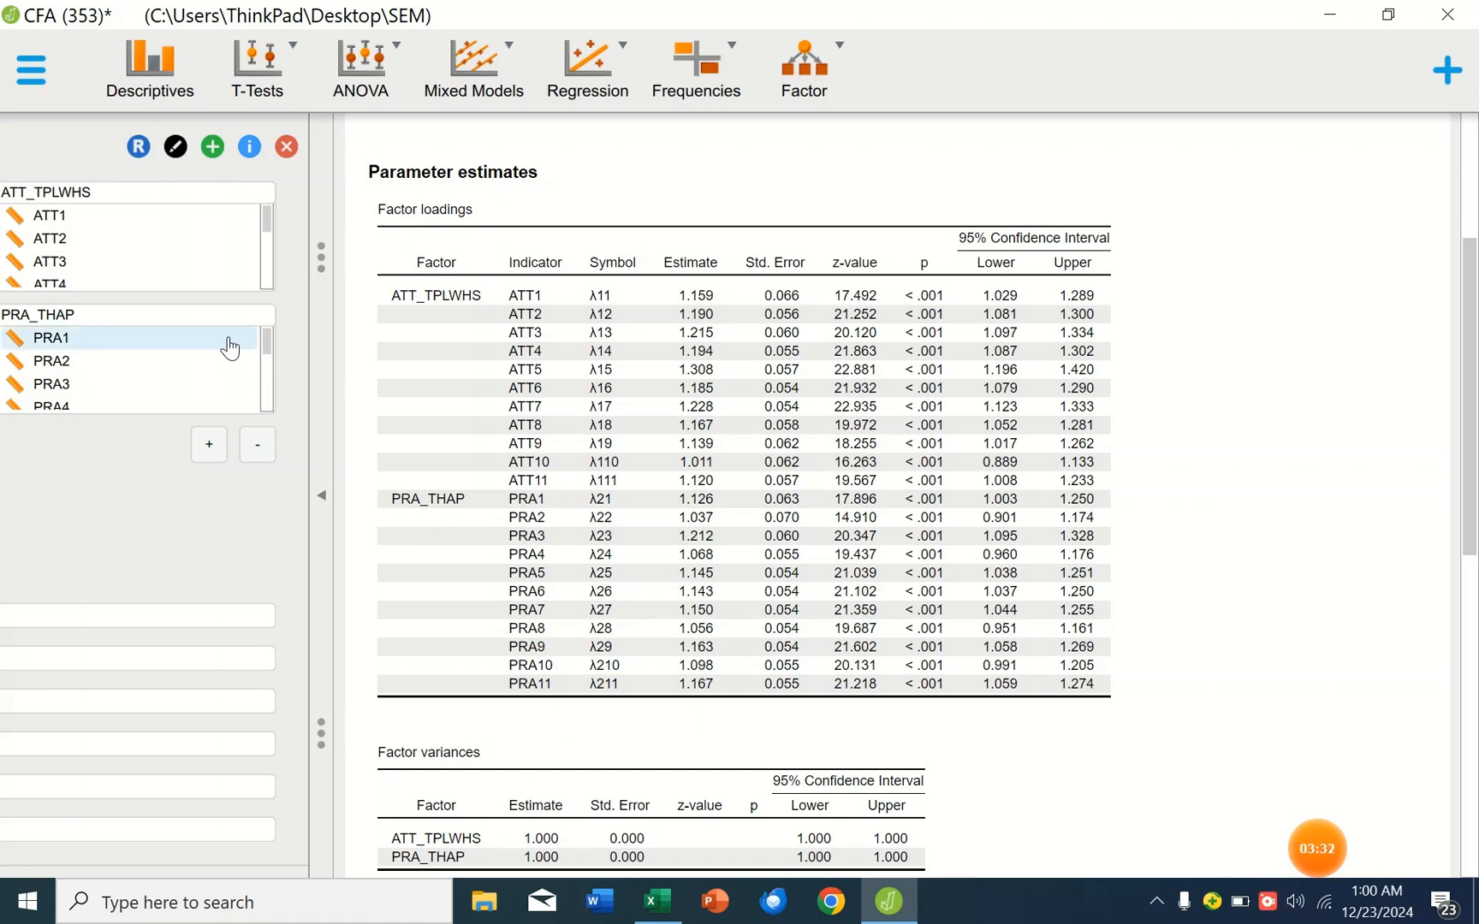
left_click_drag(321, 370, 798, 419)
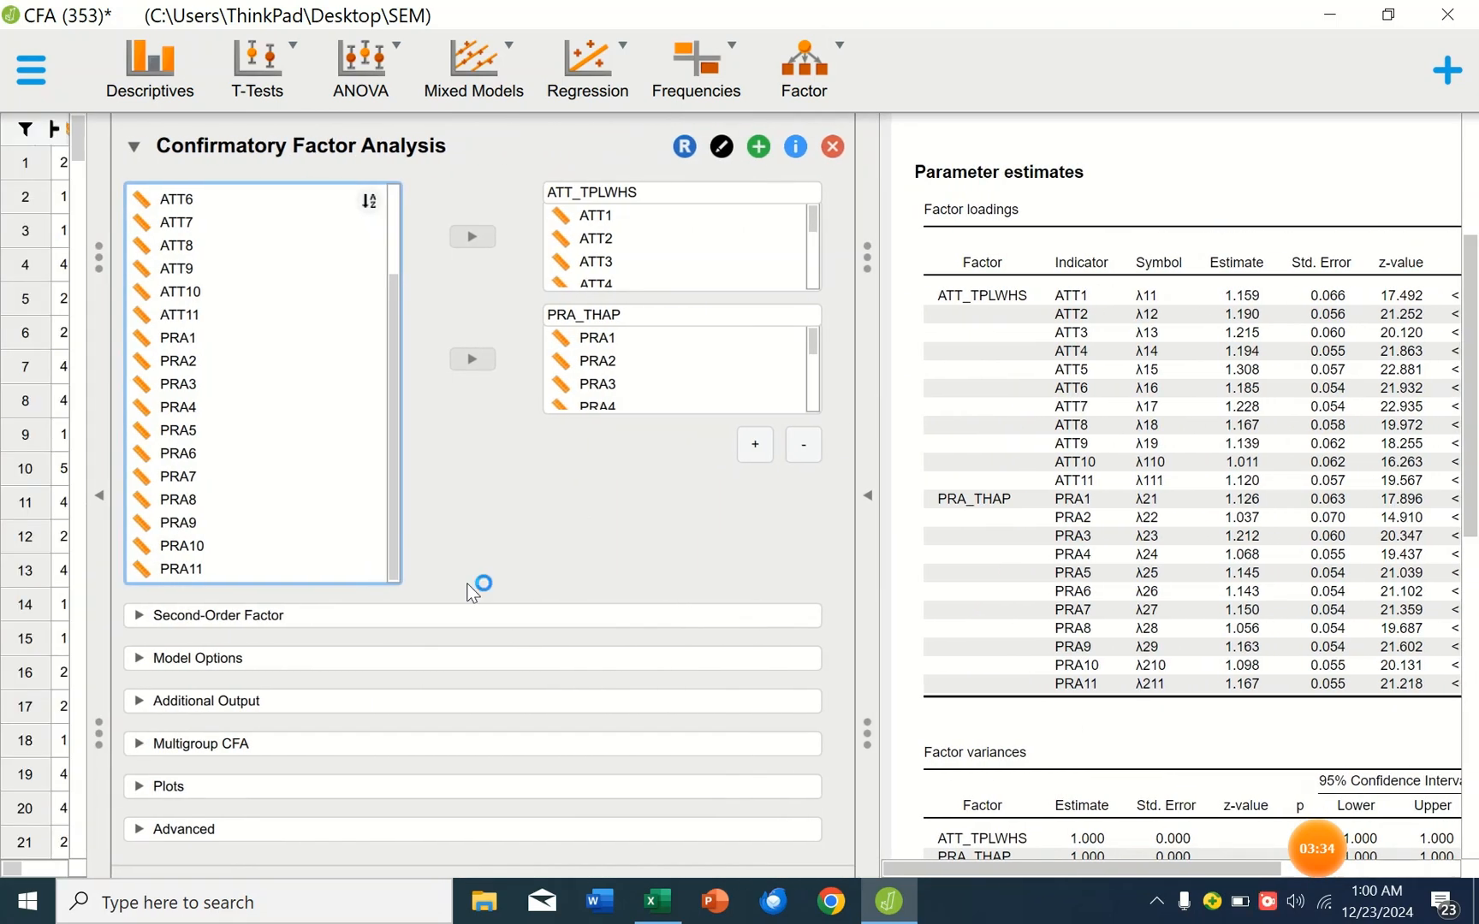
Set the estimator to ML and the mimic package to Mplus for the factor analysis
left_click(144, 659)
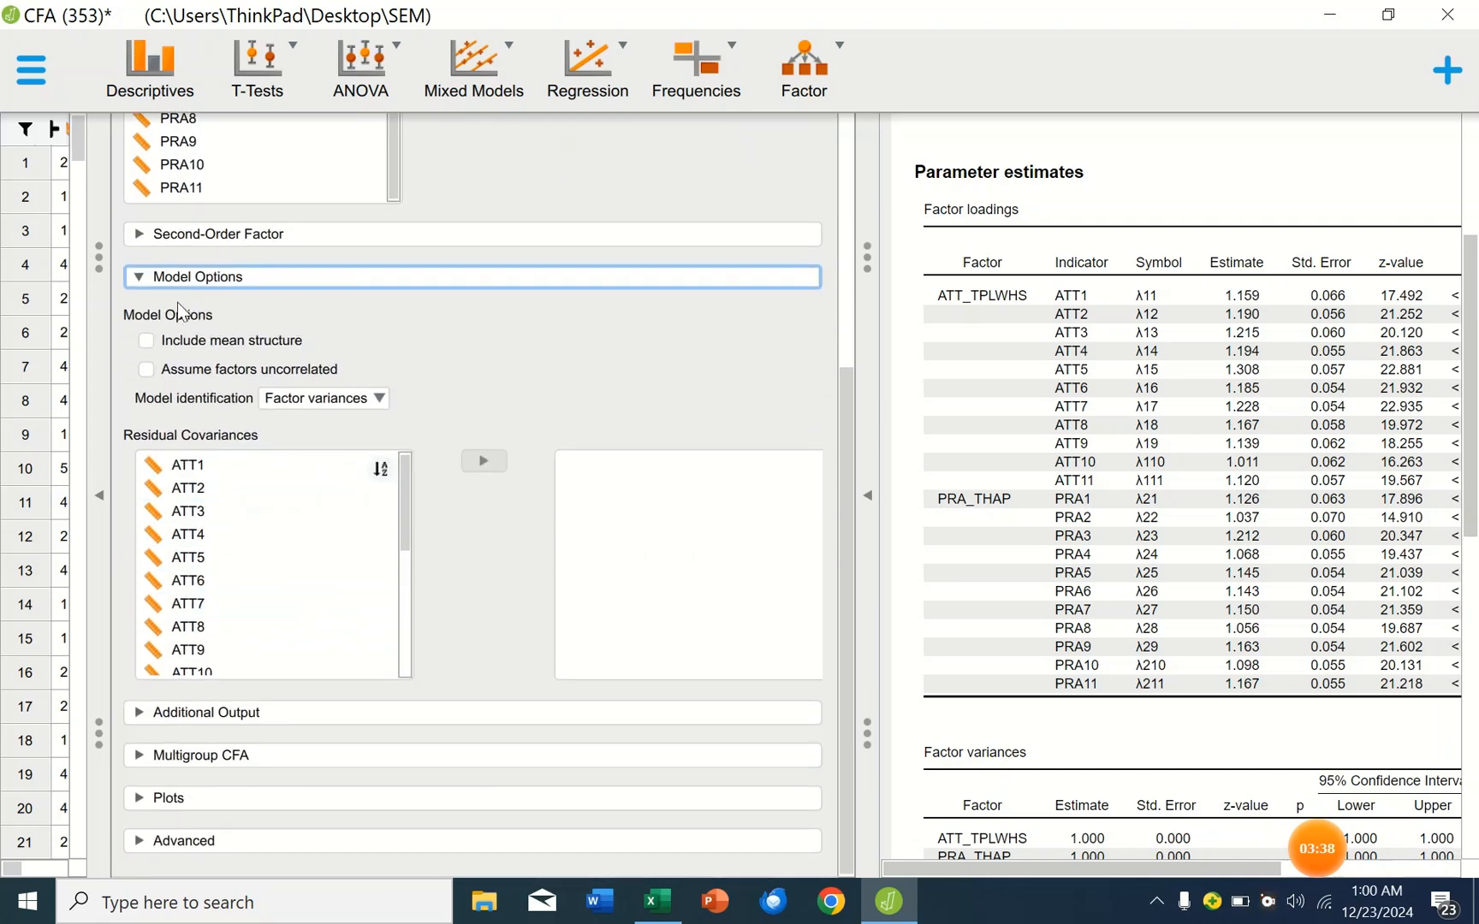
left_click(141, 277)
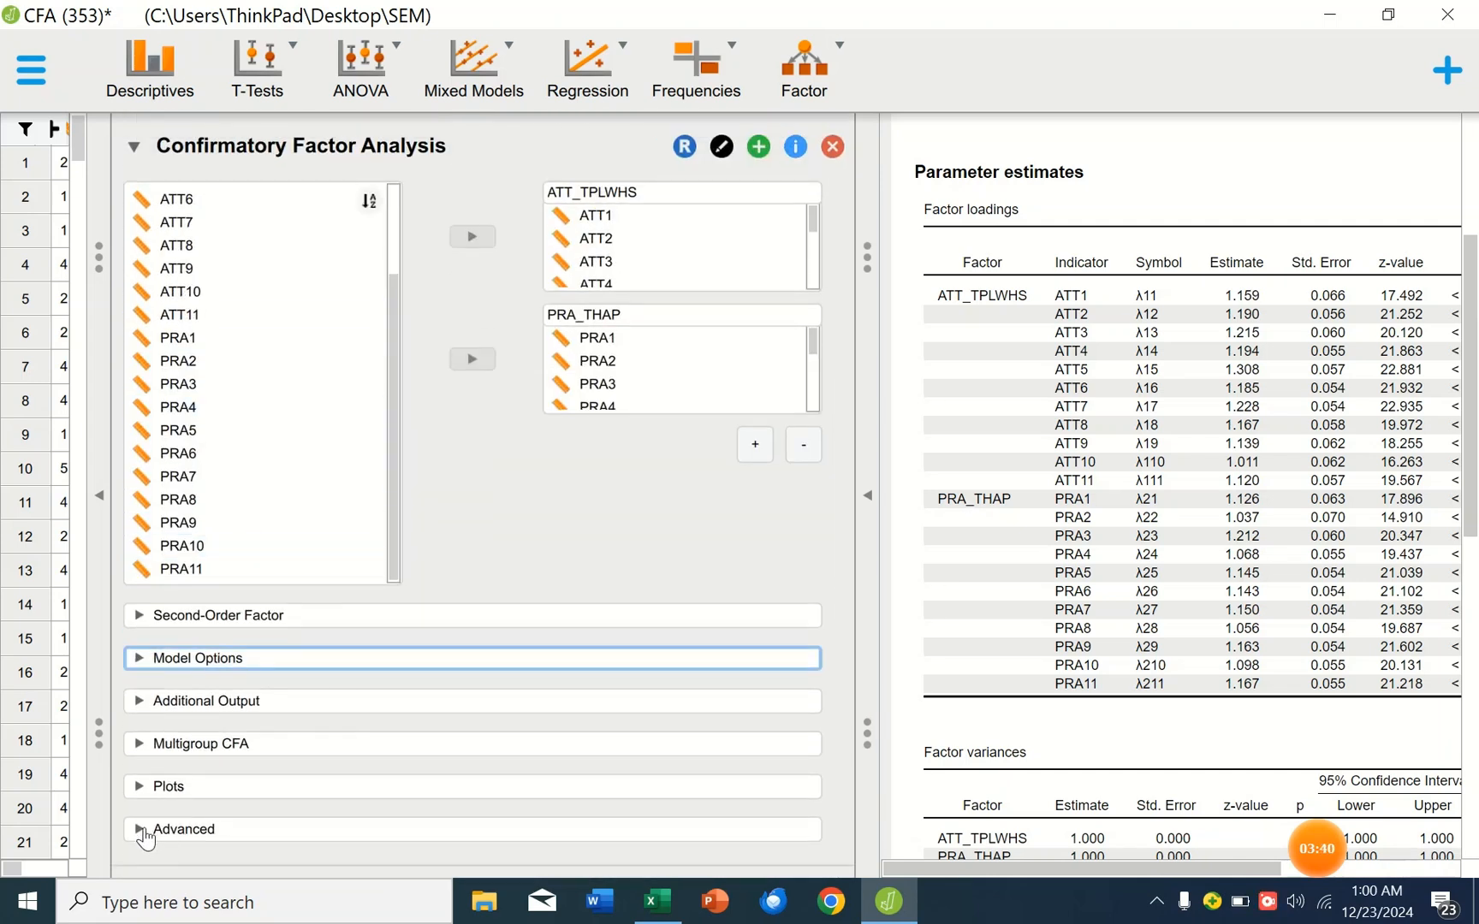
left_click(214, 839)
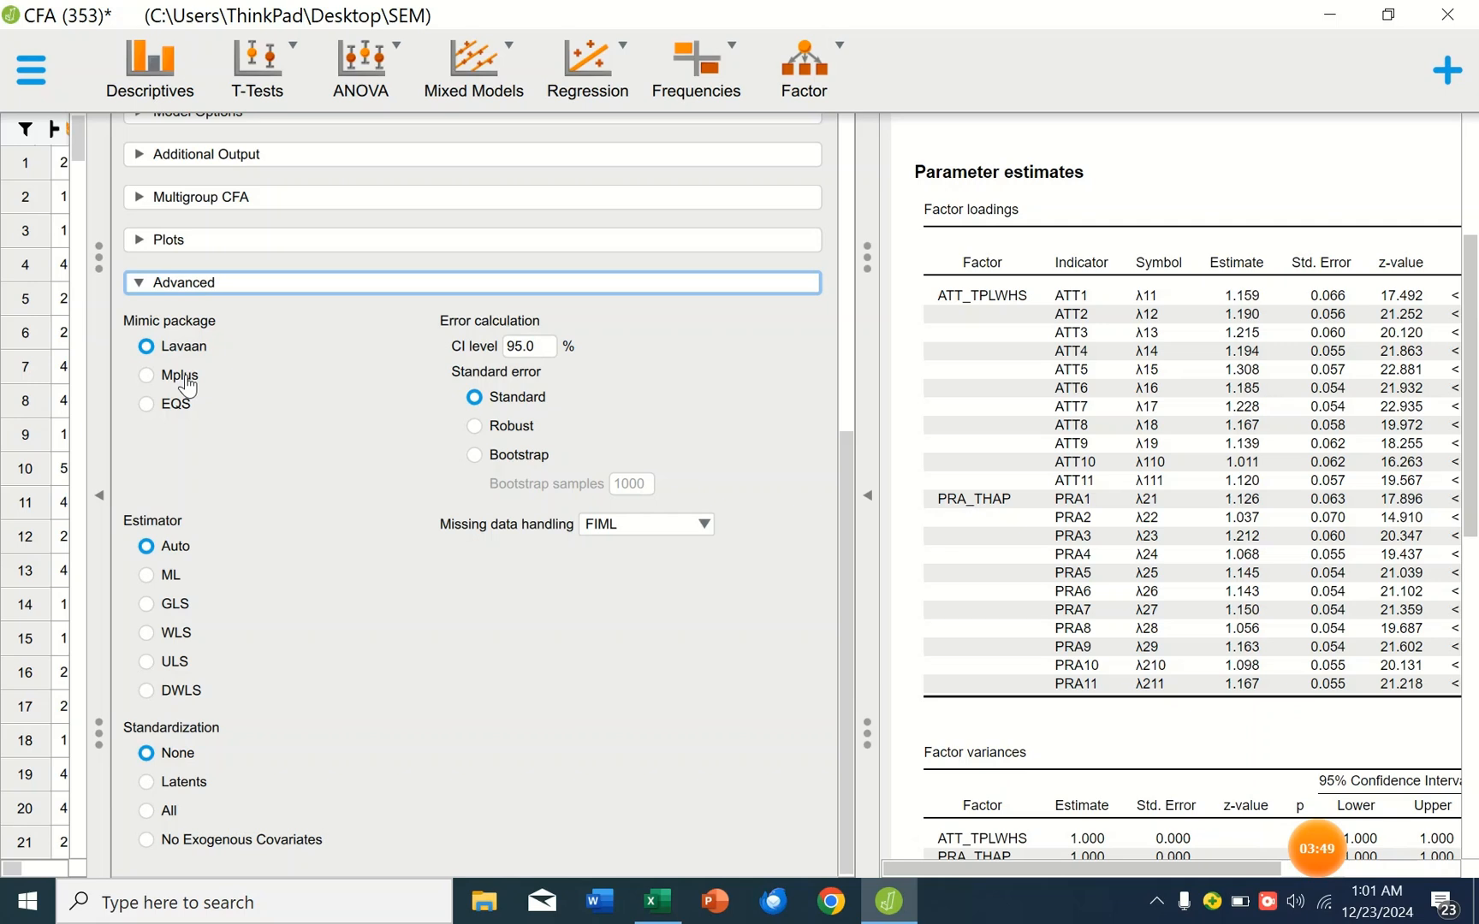
left_click(171, 577)
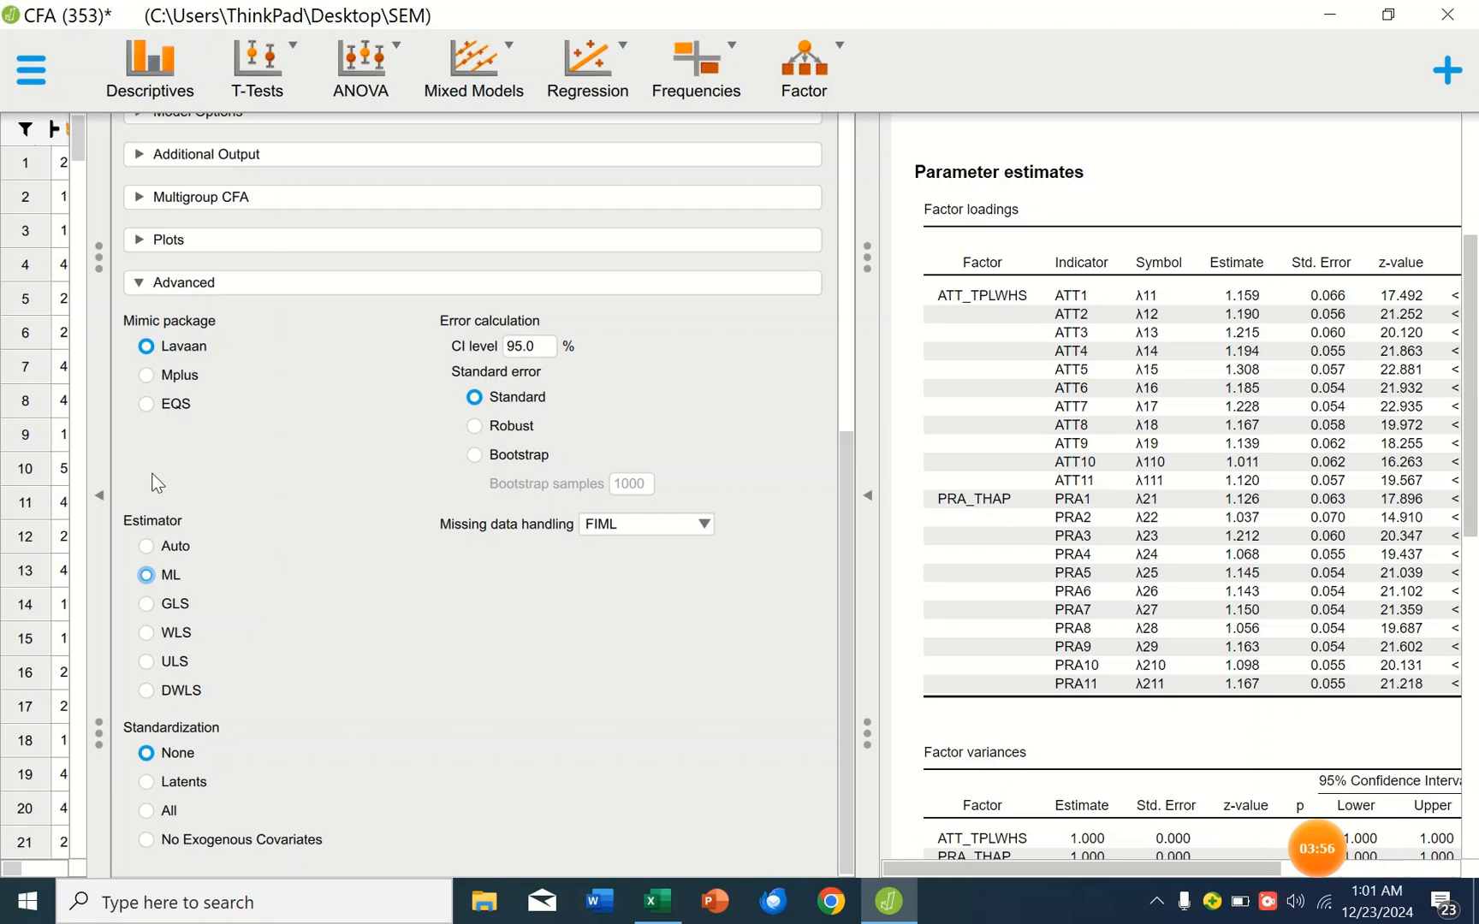
left_click(153, 381)
scroll(343, 528, "up", 4)
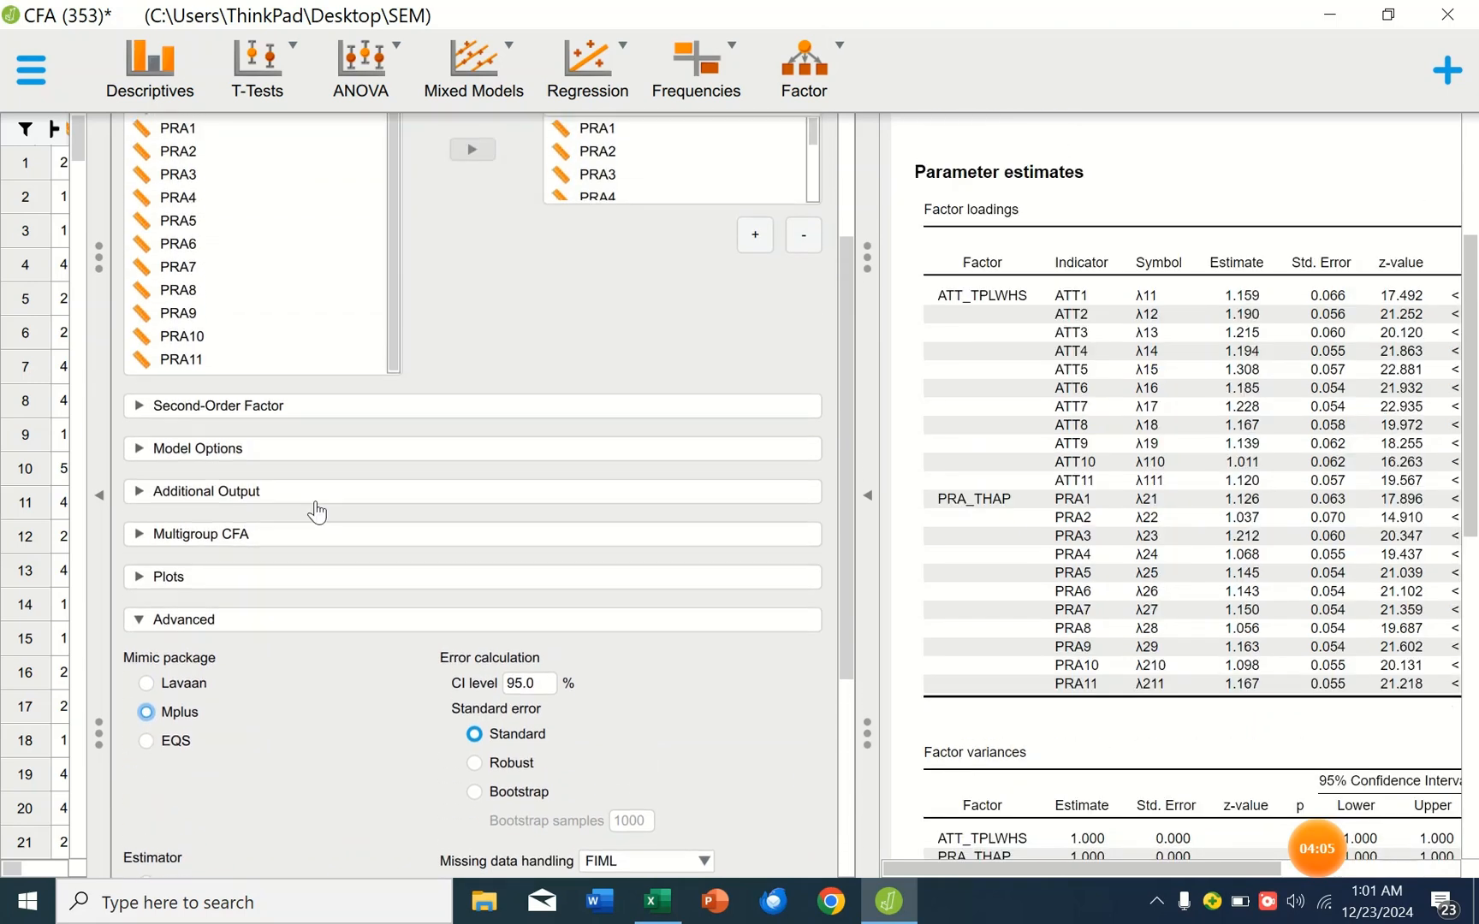
left_click(154, 621)
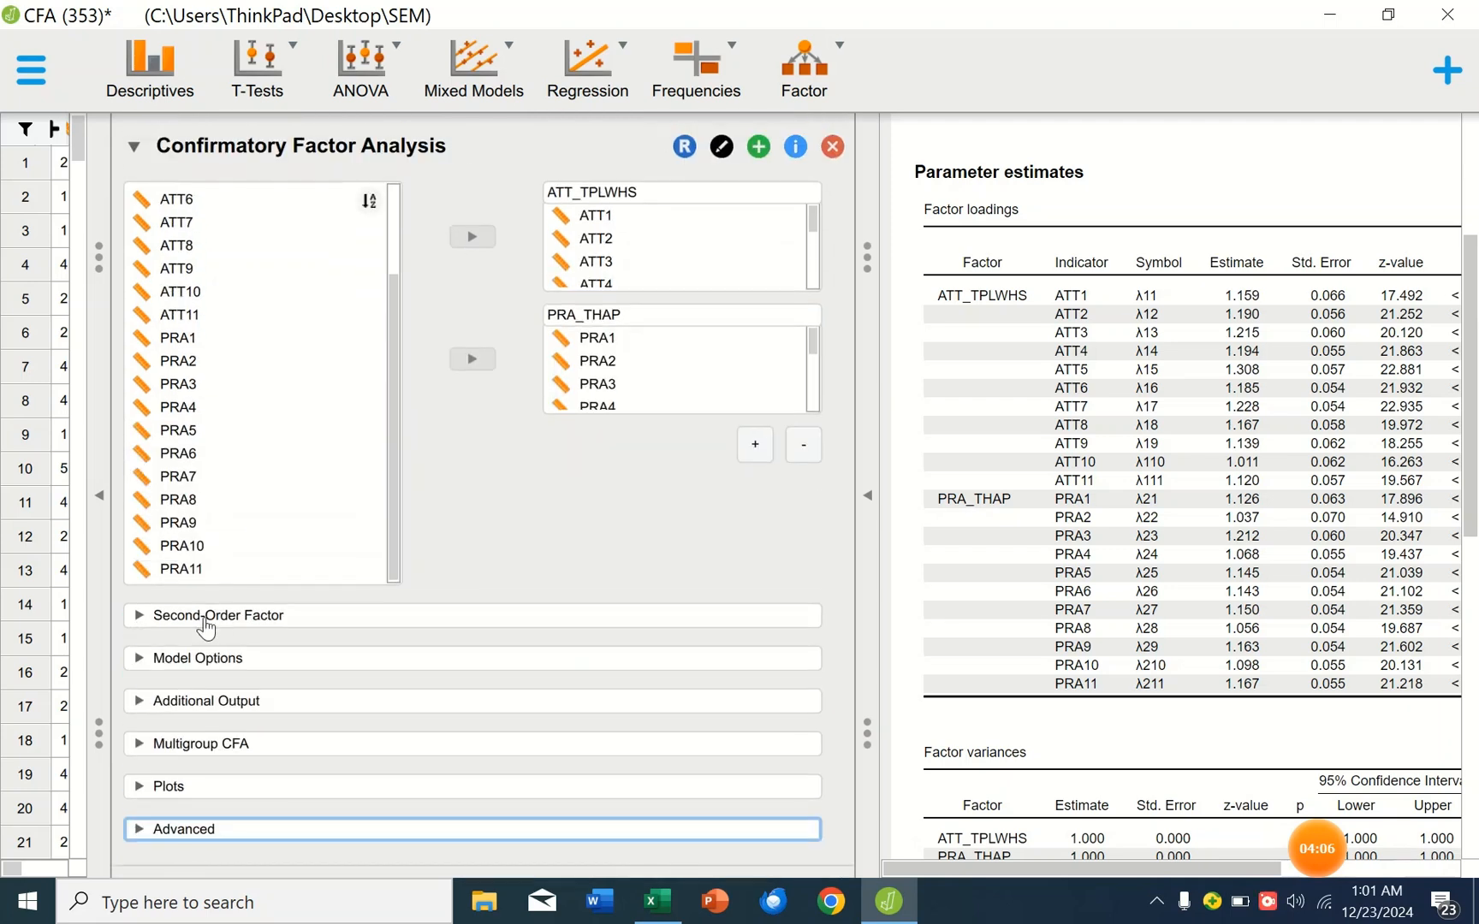
Add the Kaiser-Meyer-Olkin (KMO) test, Bartlett's test of sphericity and additional fit measures to the output
left_click(158, 702)
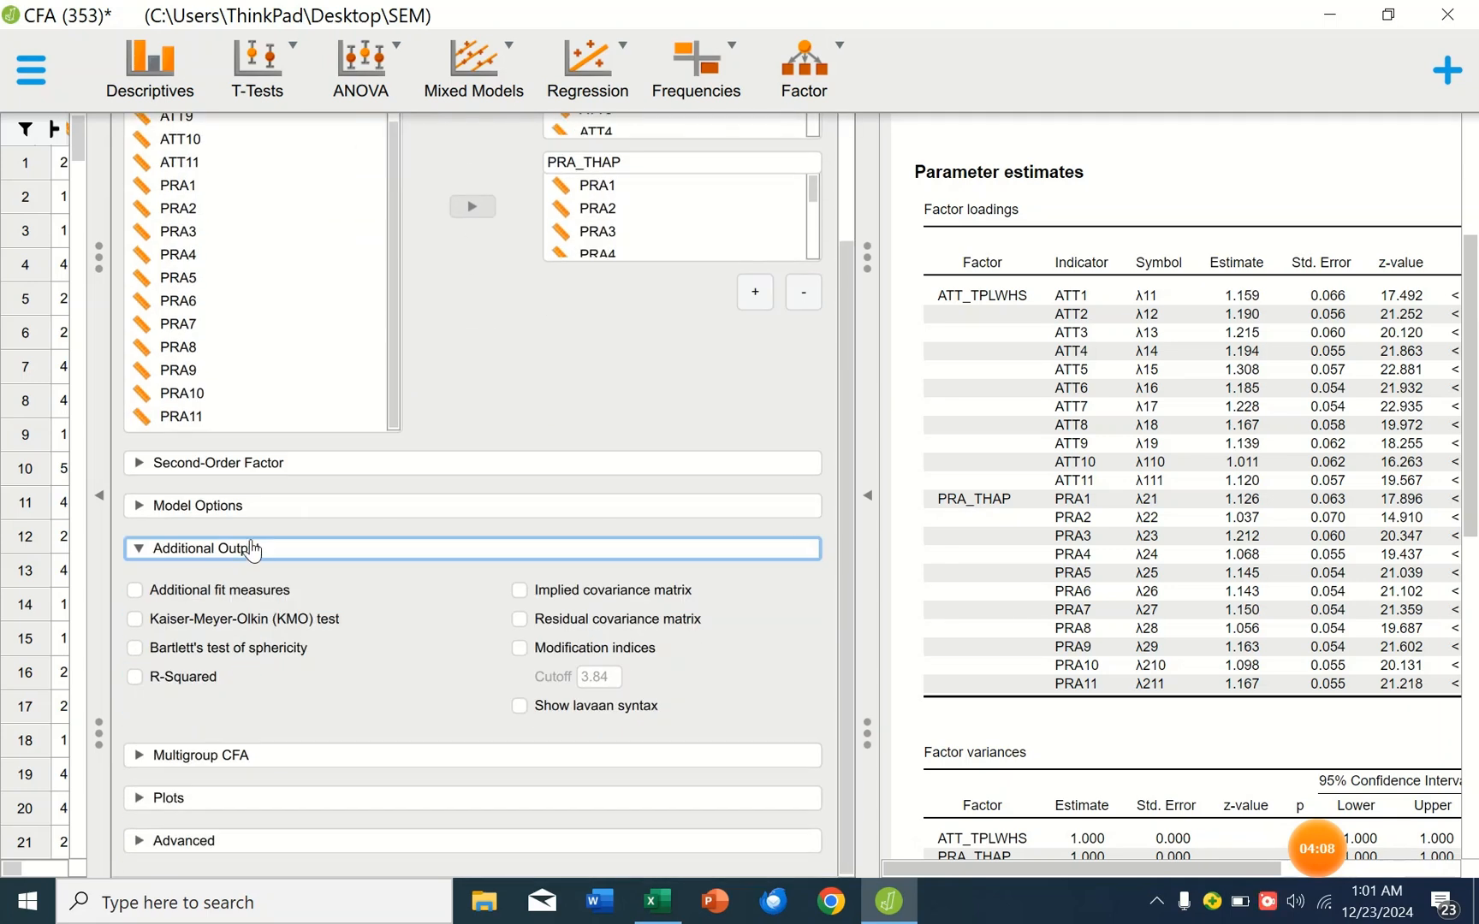
left_click(142, 626)
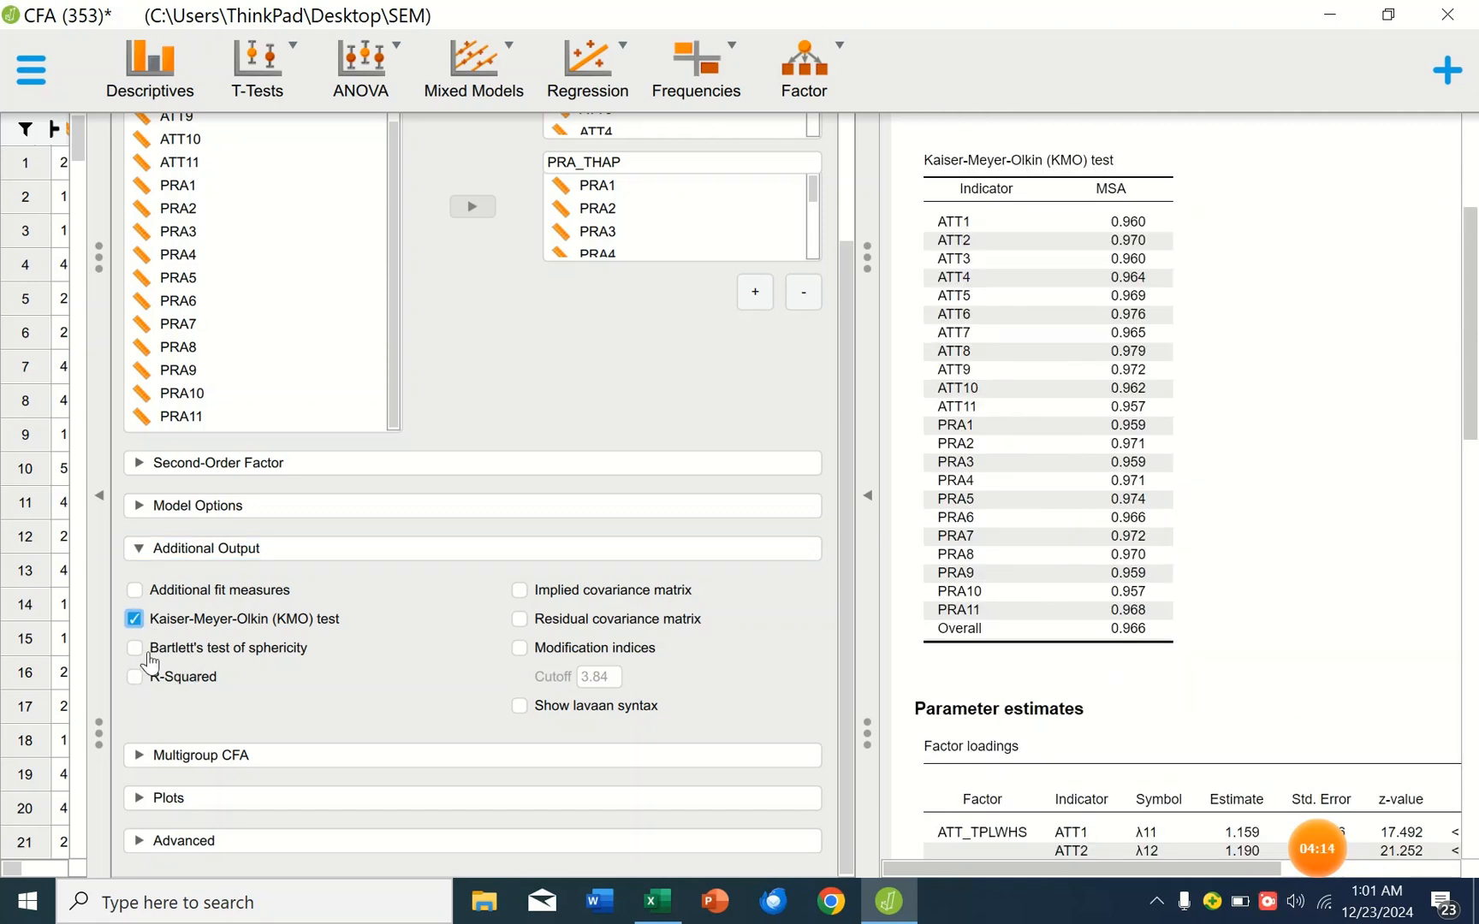
left_click(137, 650)
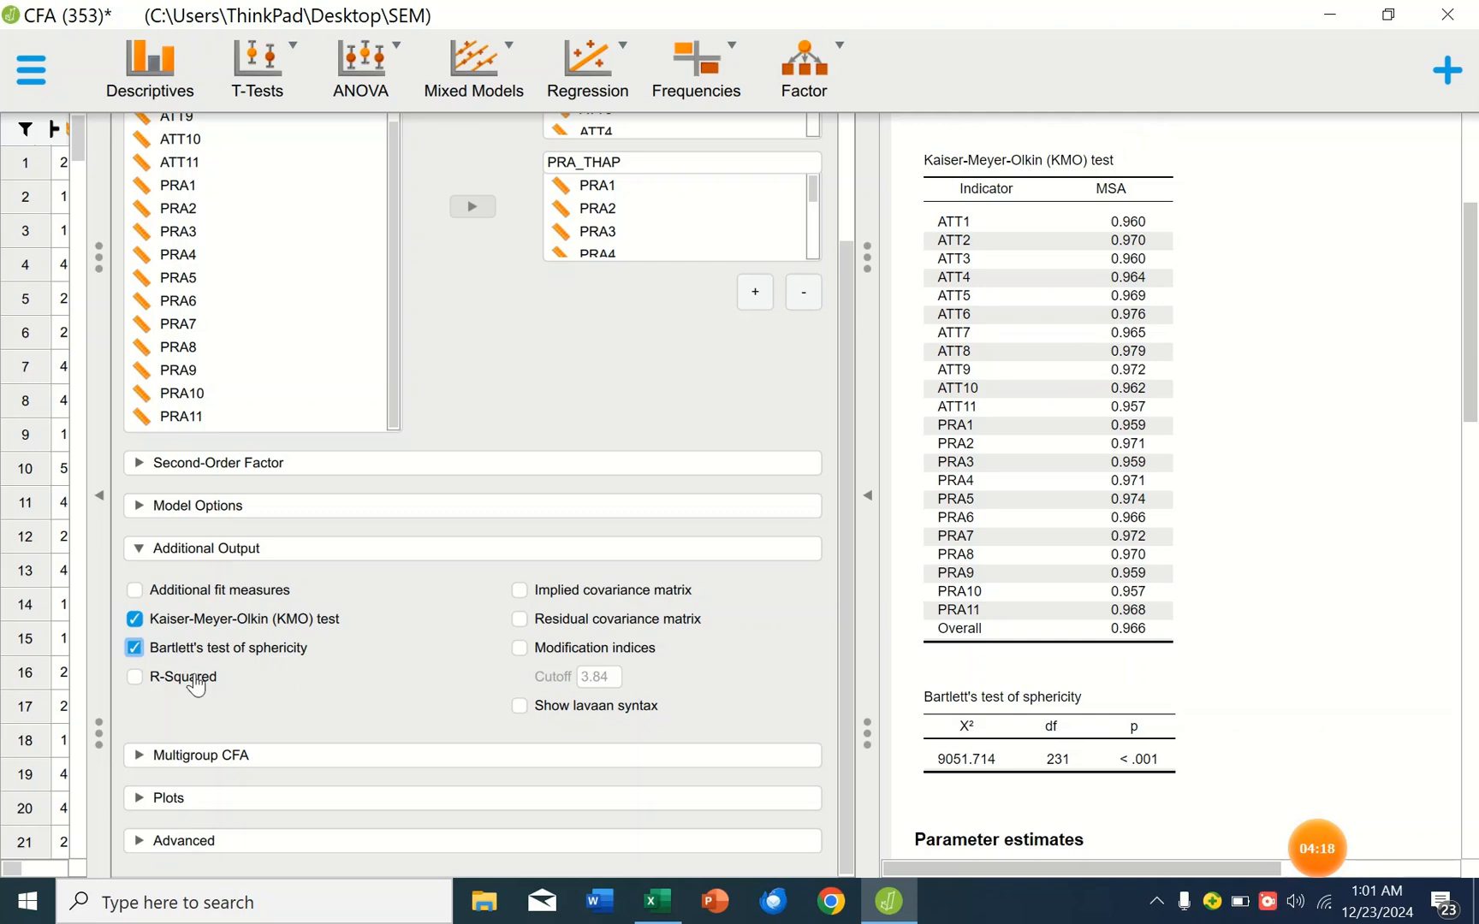
left_click(144, 592)
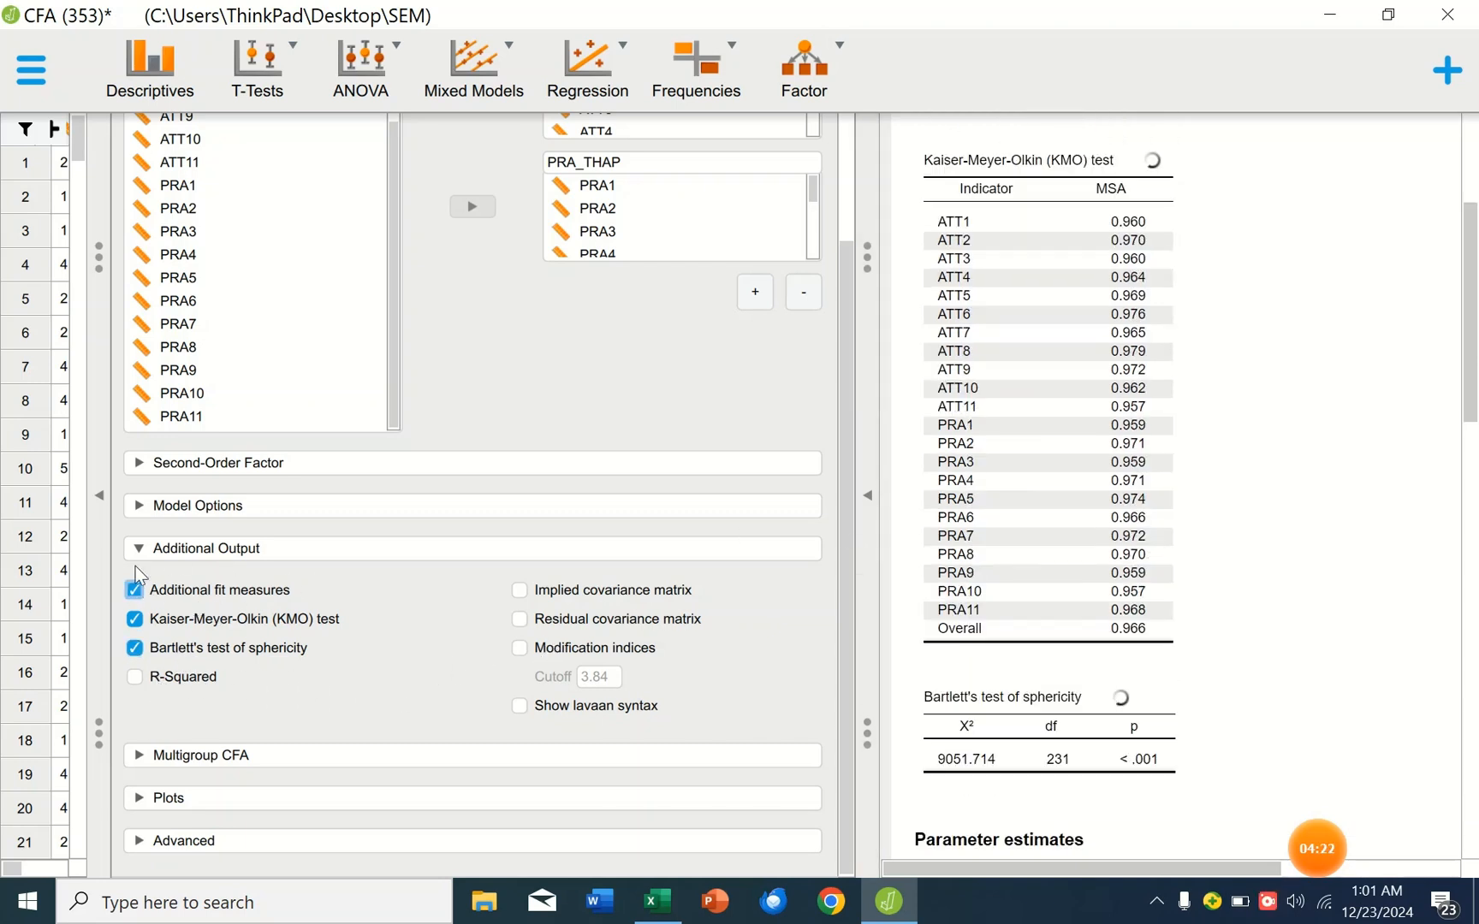
left_click(140, 549)
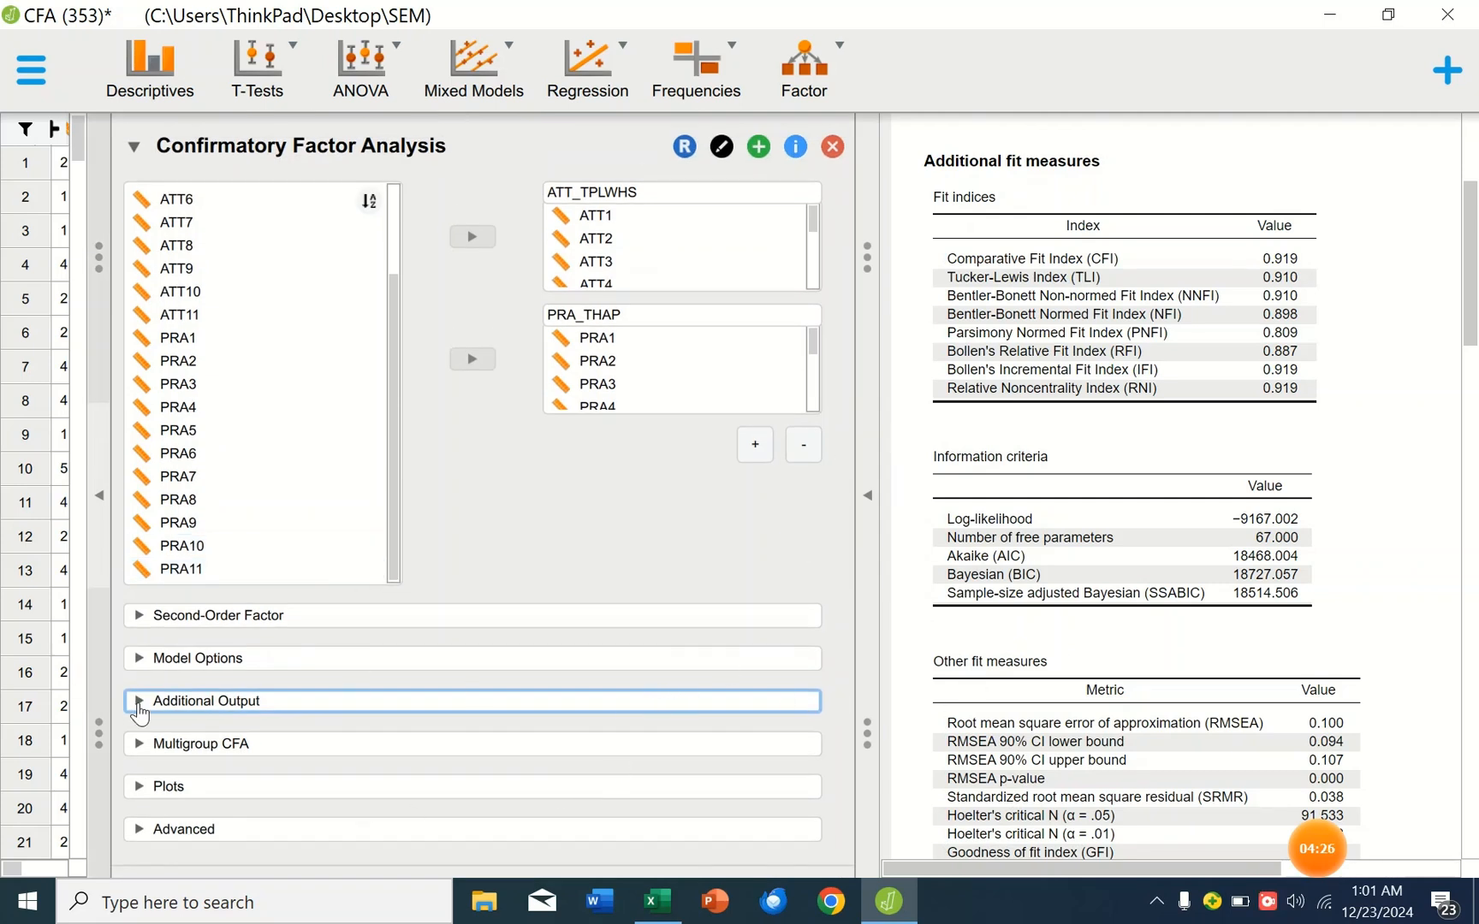
Add the misfit plot to the output and check the model options without changing them
left_click(150, 785)
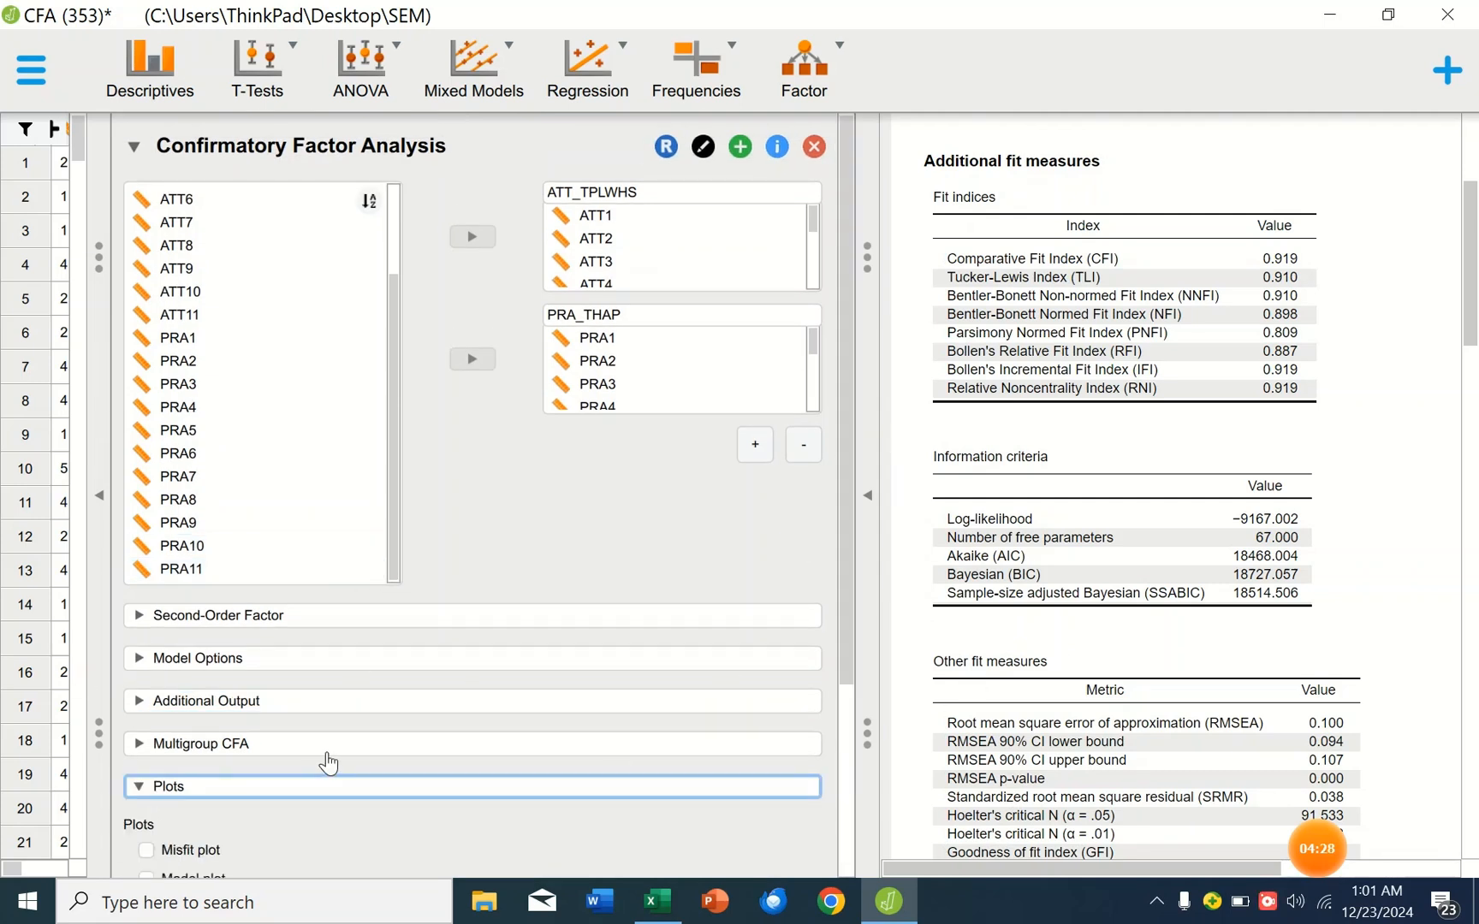
left_click(149, 596)
left_click(122, 531)
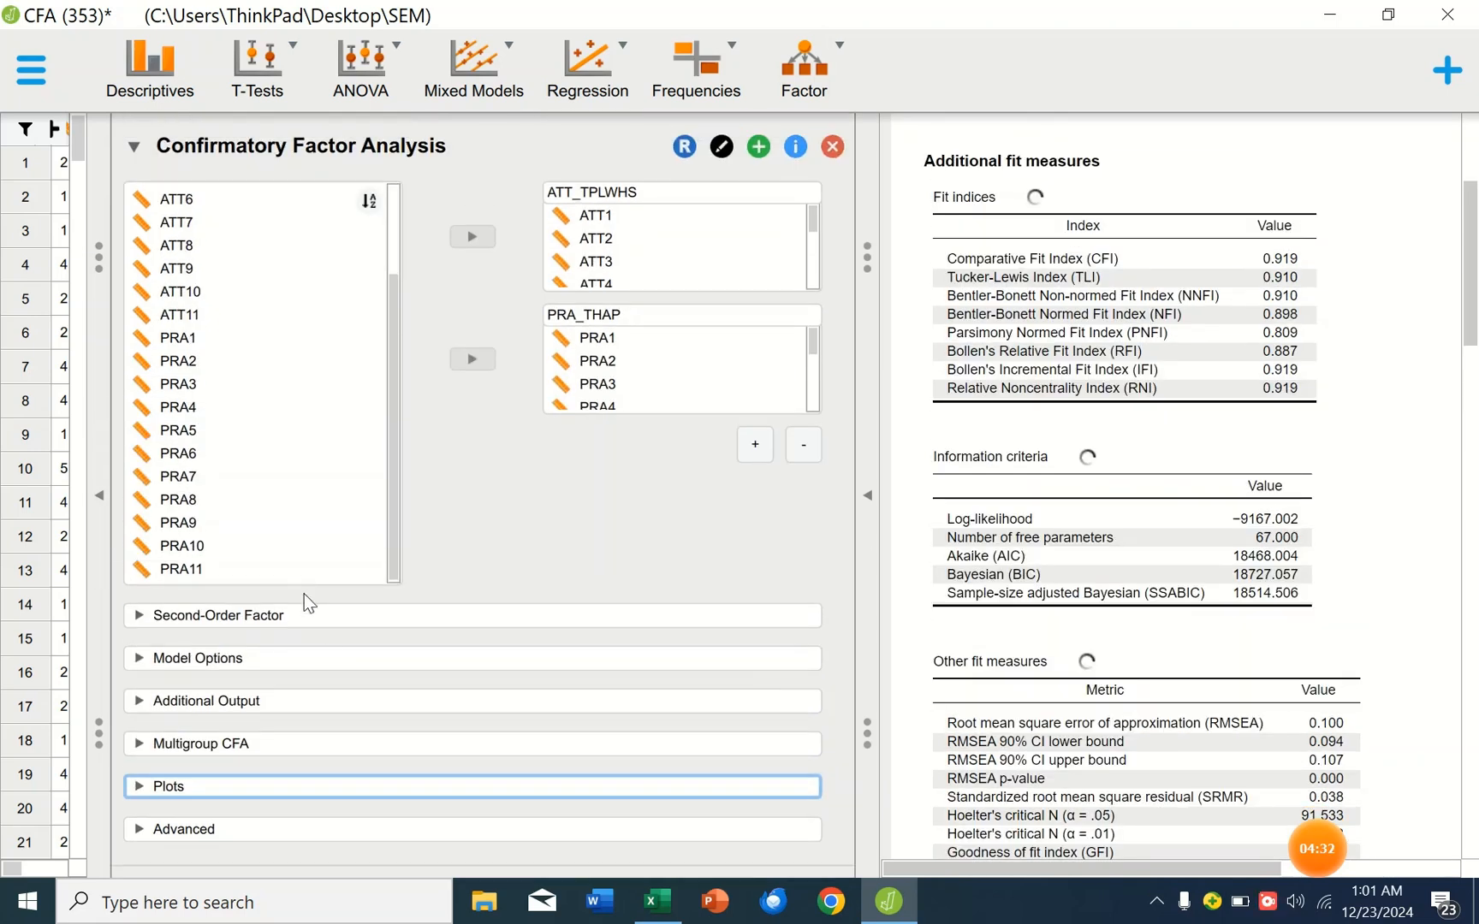
left_click(156, 659)
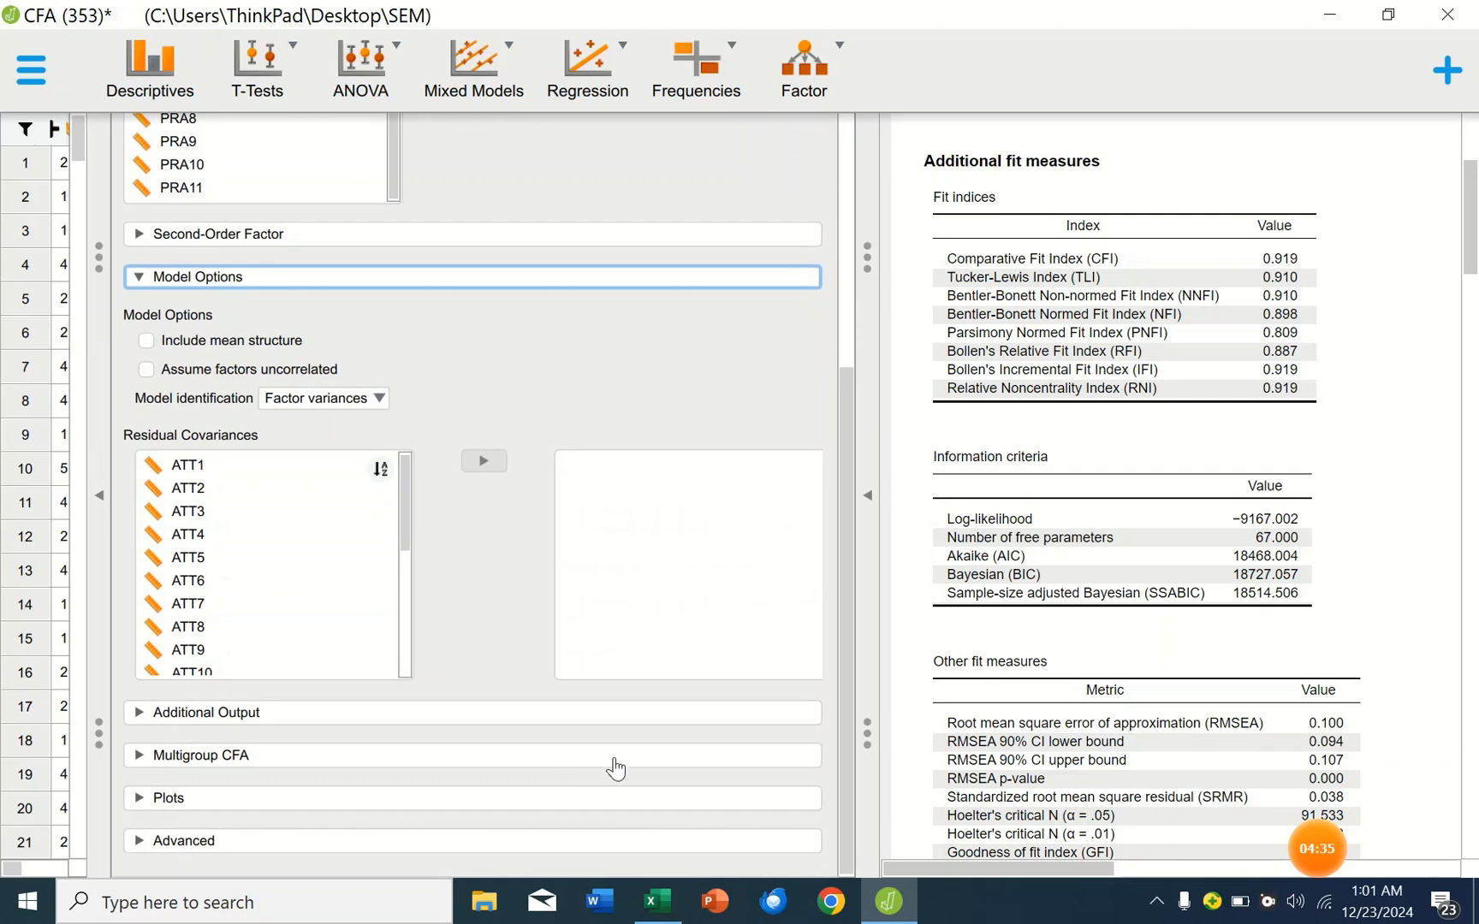
left_click(162, 278)
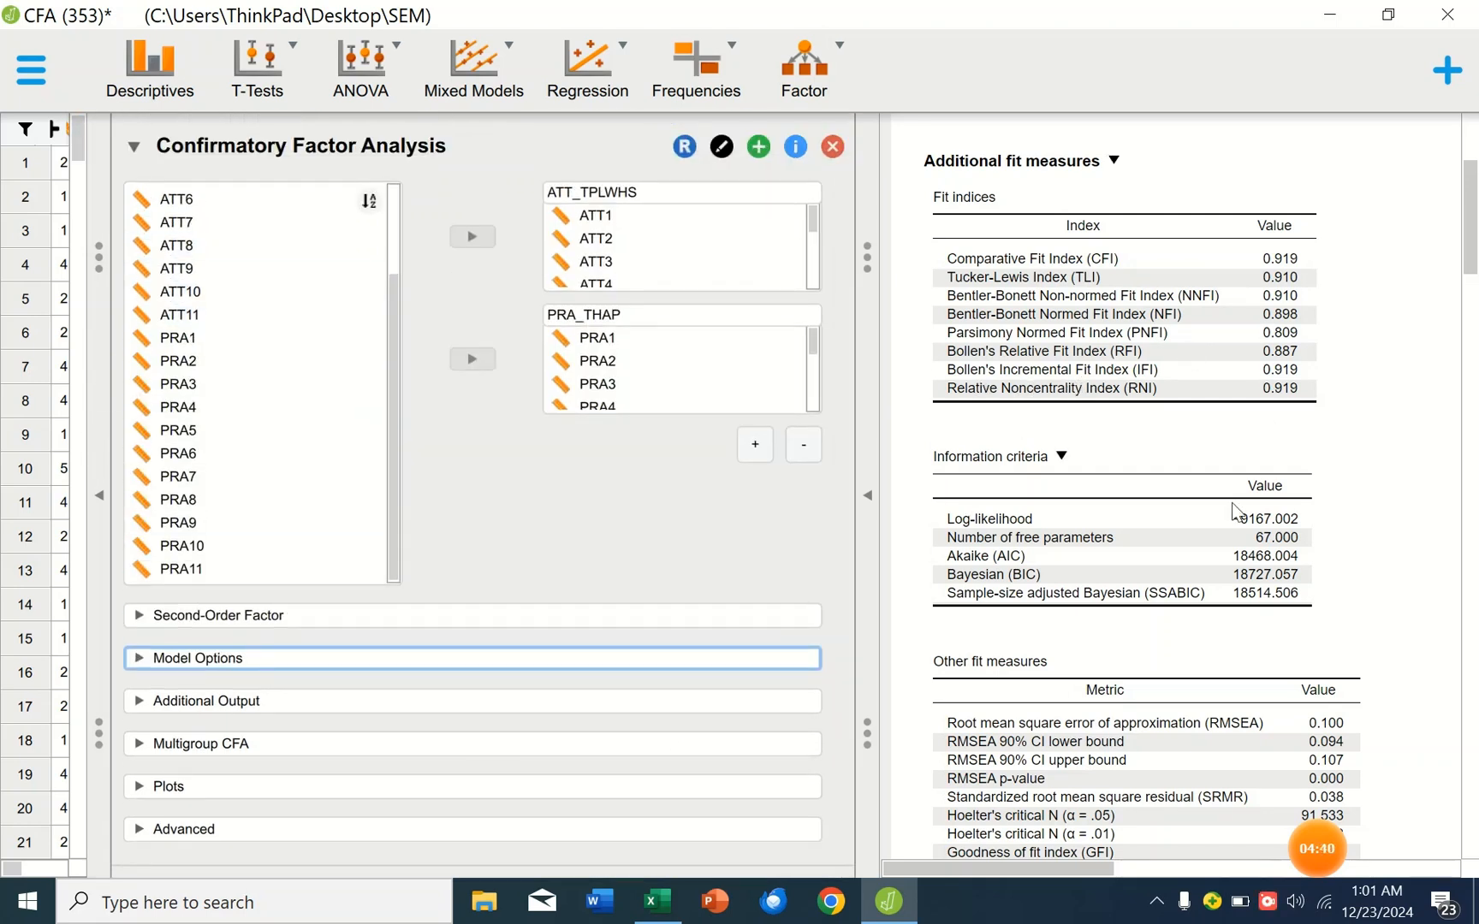
Widen the results view and examine the fit indices, information criteria and other fit measures
left_click_drag(871, 273, 330, 278)
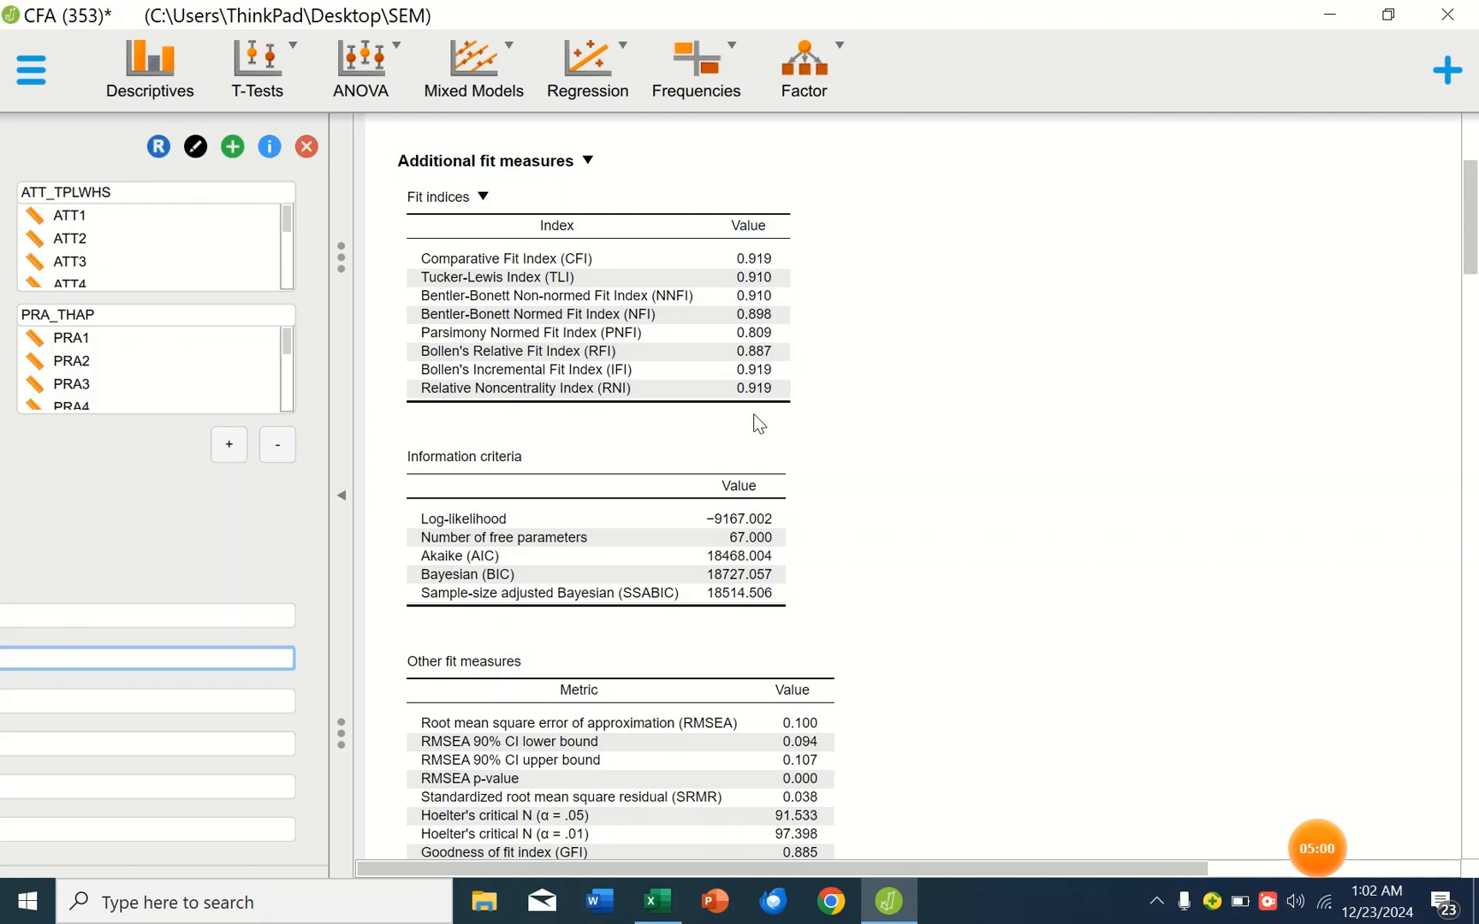
scroll(756, 425, "down", 3)
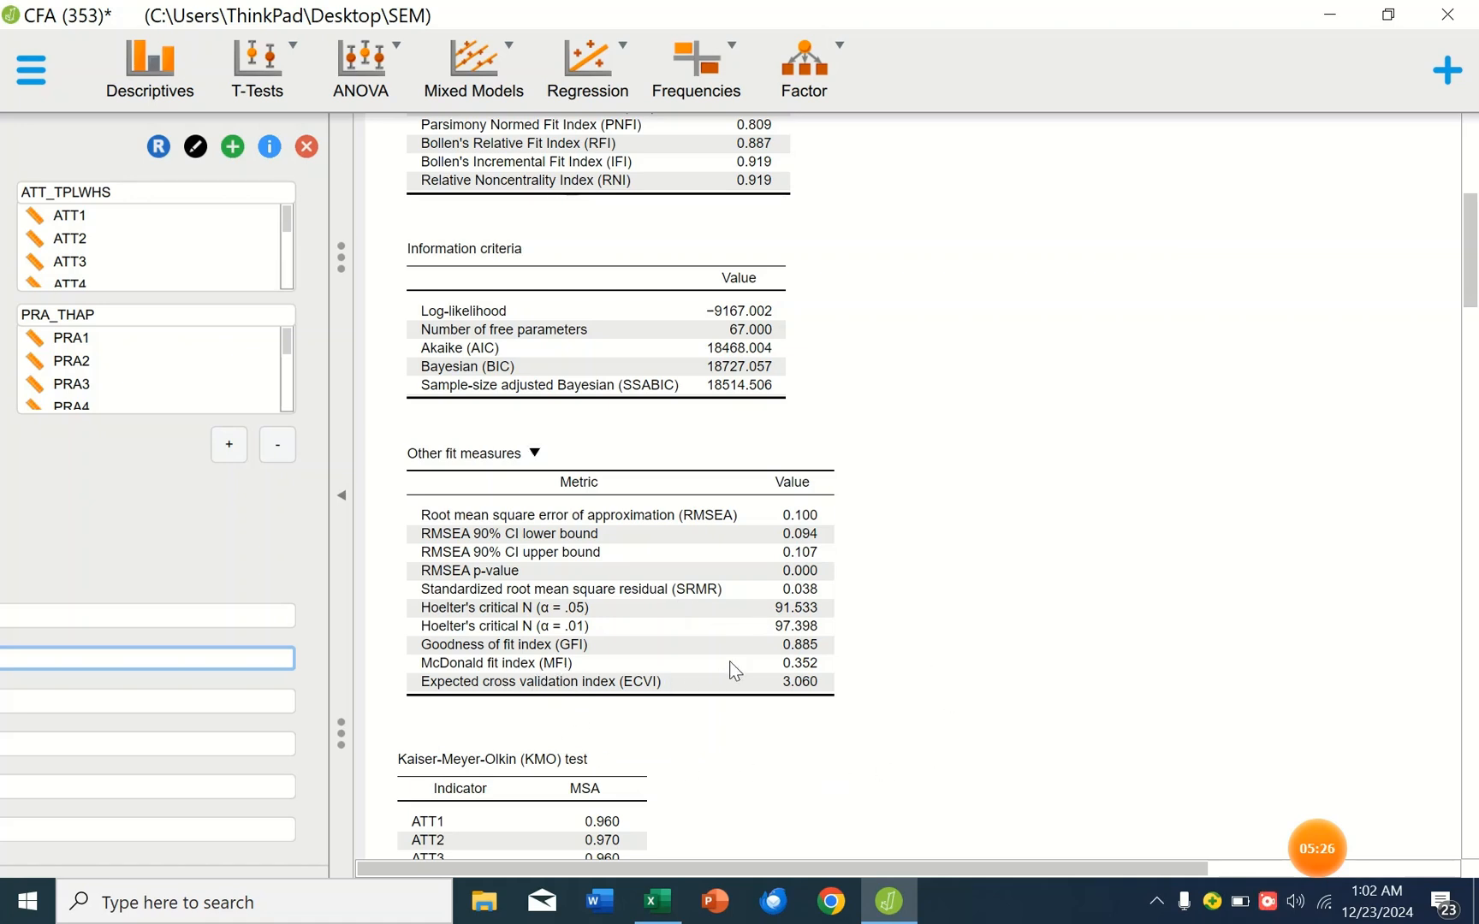
scroll(730, 640, "down", 3)
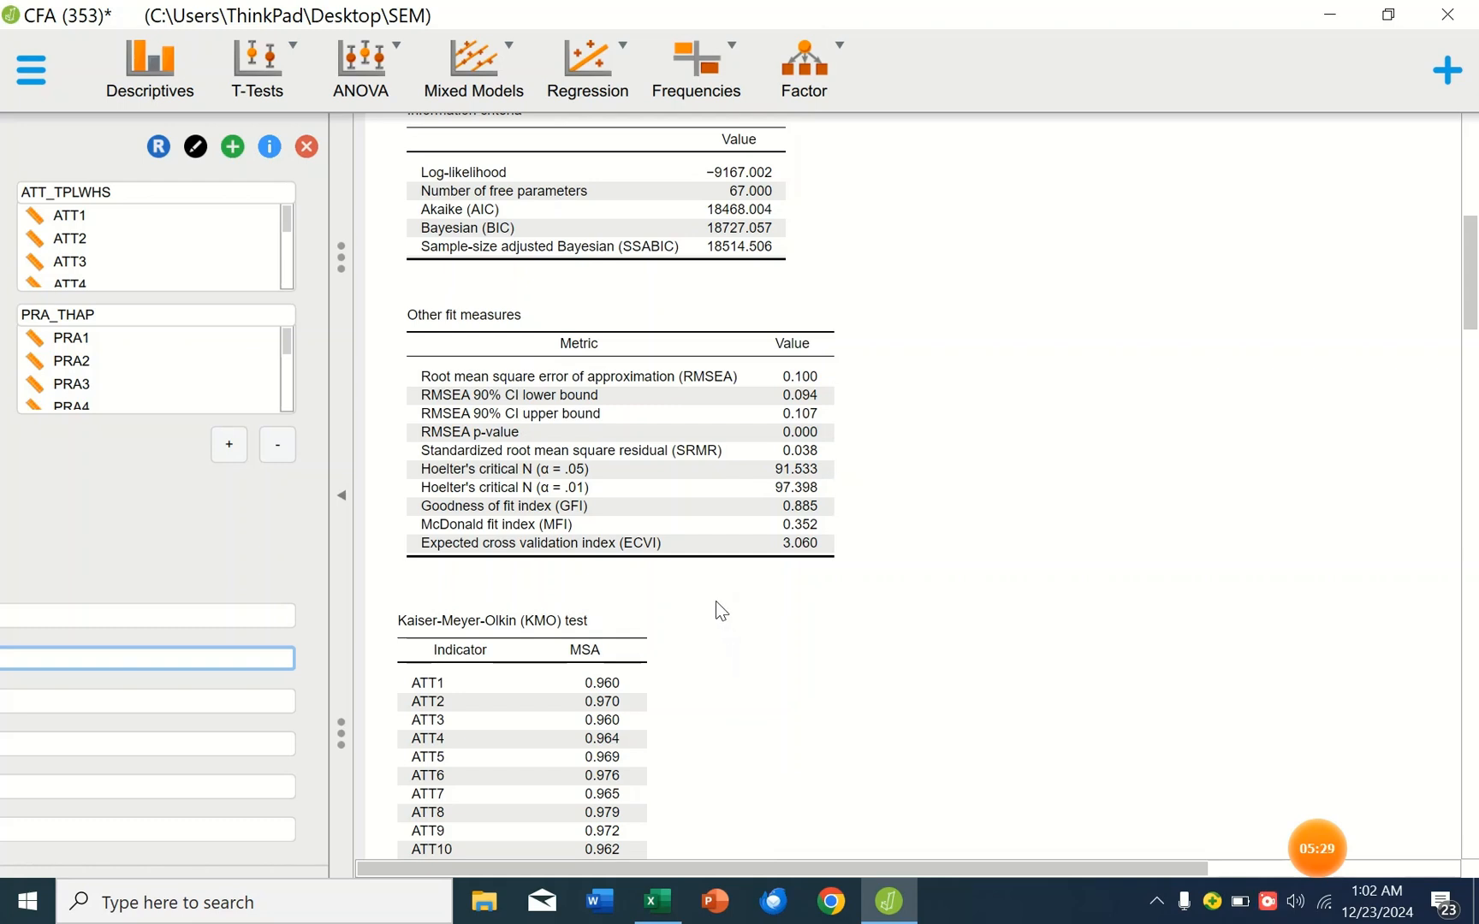
scroll(722, 610, "up", 2)
scroll(726, 595, "up", 3)
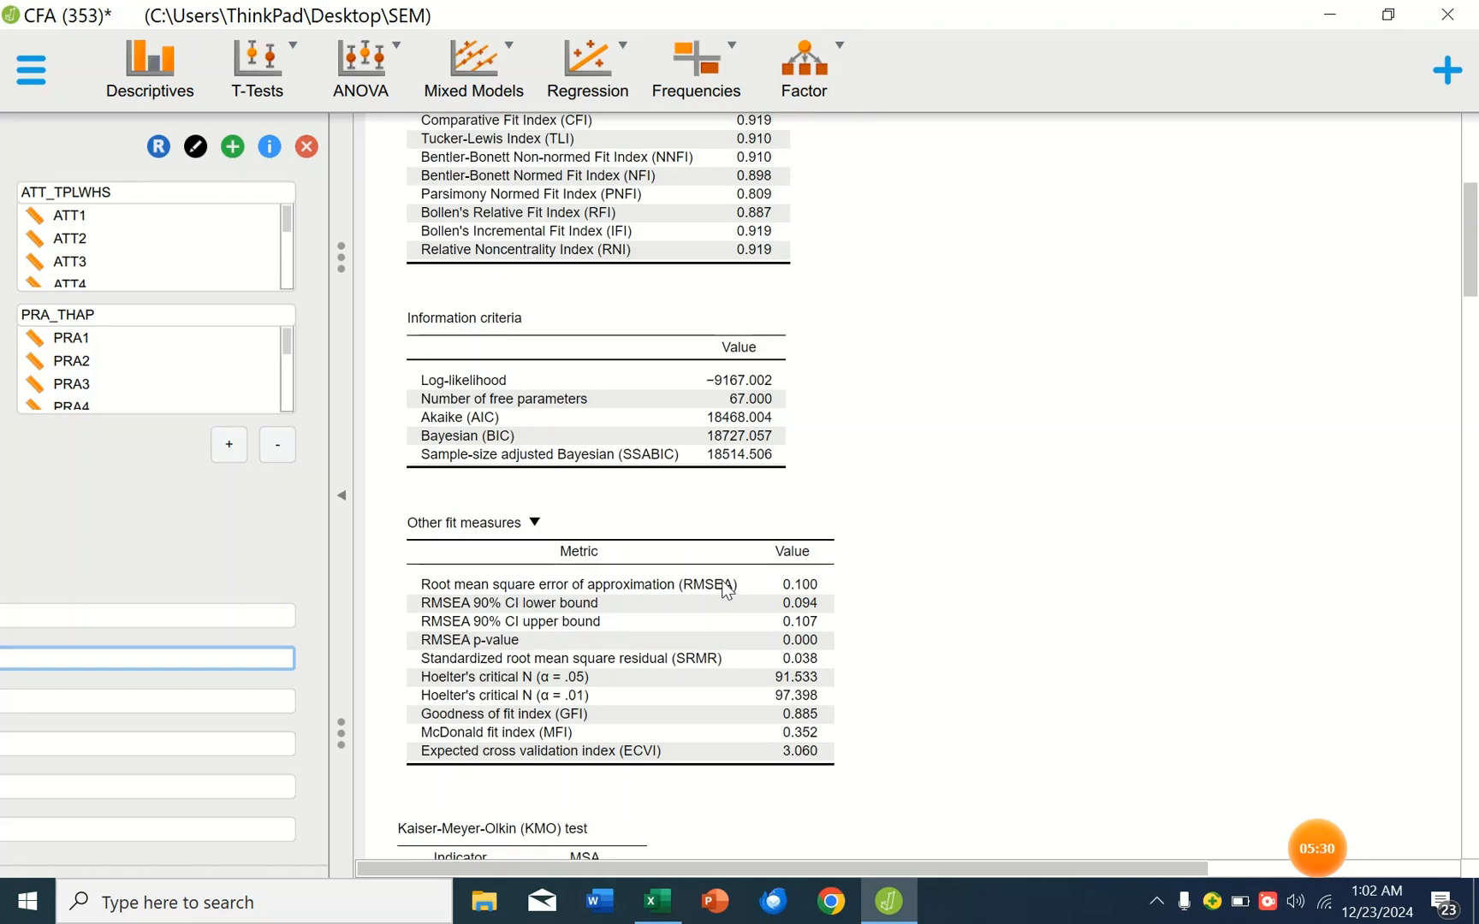
Examine the KMO test, Bartlett's test of sphericity and the factor loadings in the results
scroll(727, 590, "down", 10)
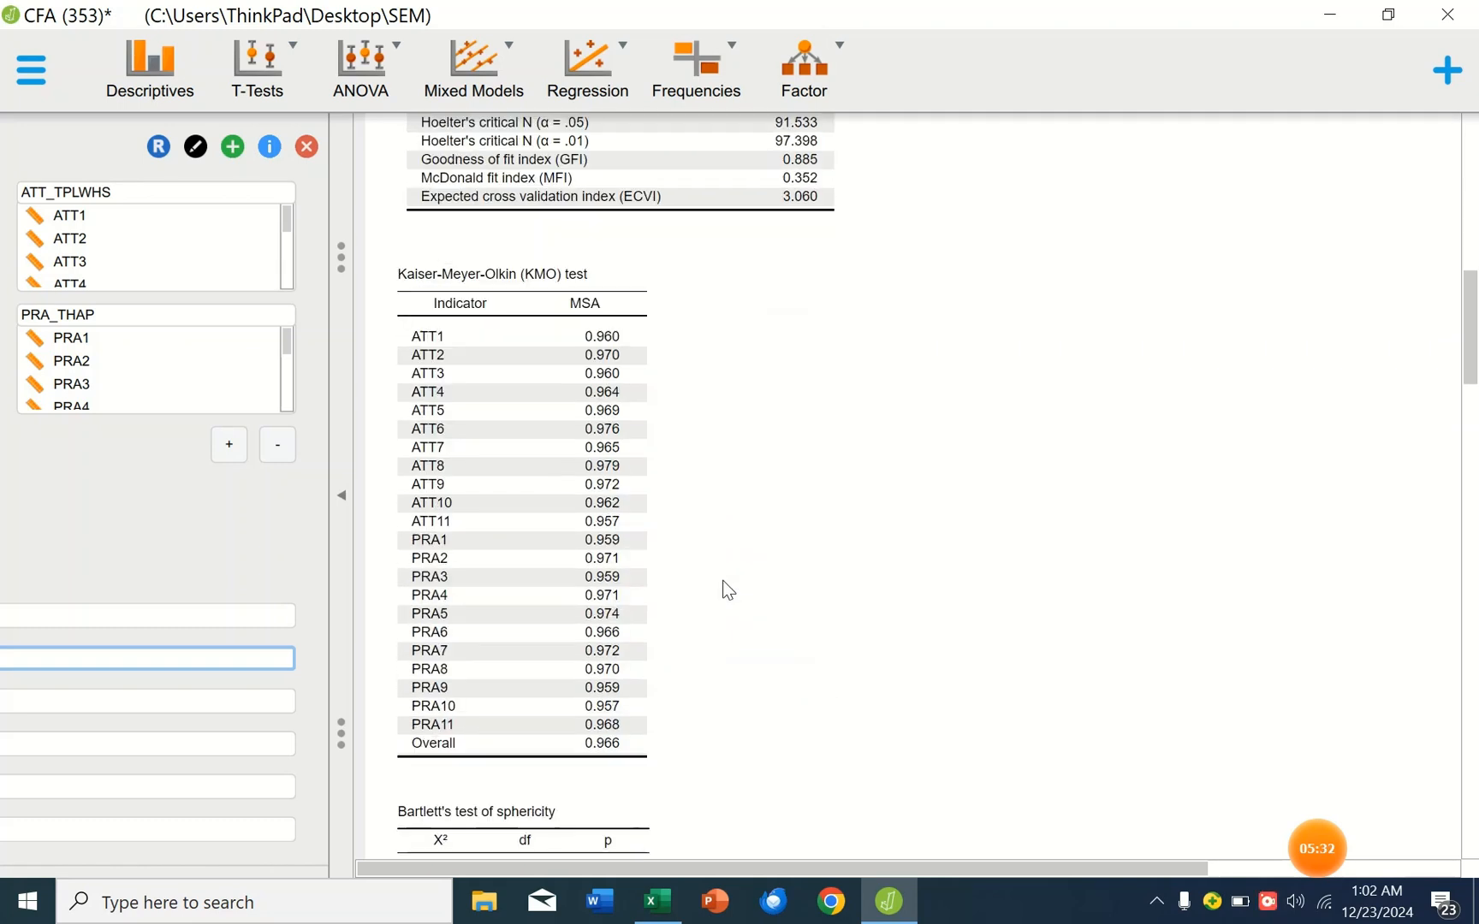
scroll(716, 562, "down", 3)
scroll(708, 562, "up", 3)
scroll(690, 695, "down", 3)
scroll(689, 682, "down", 6)
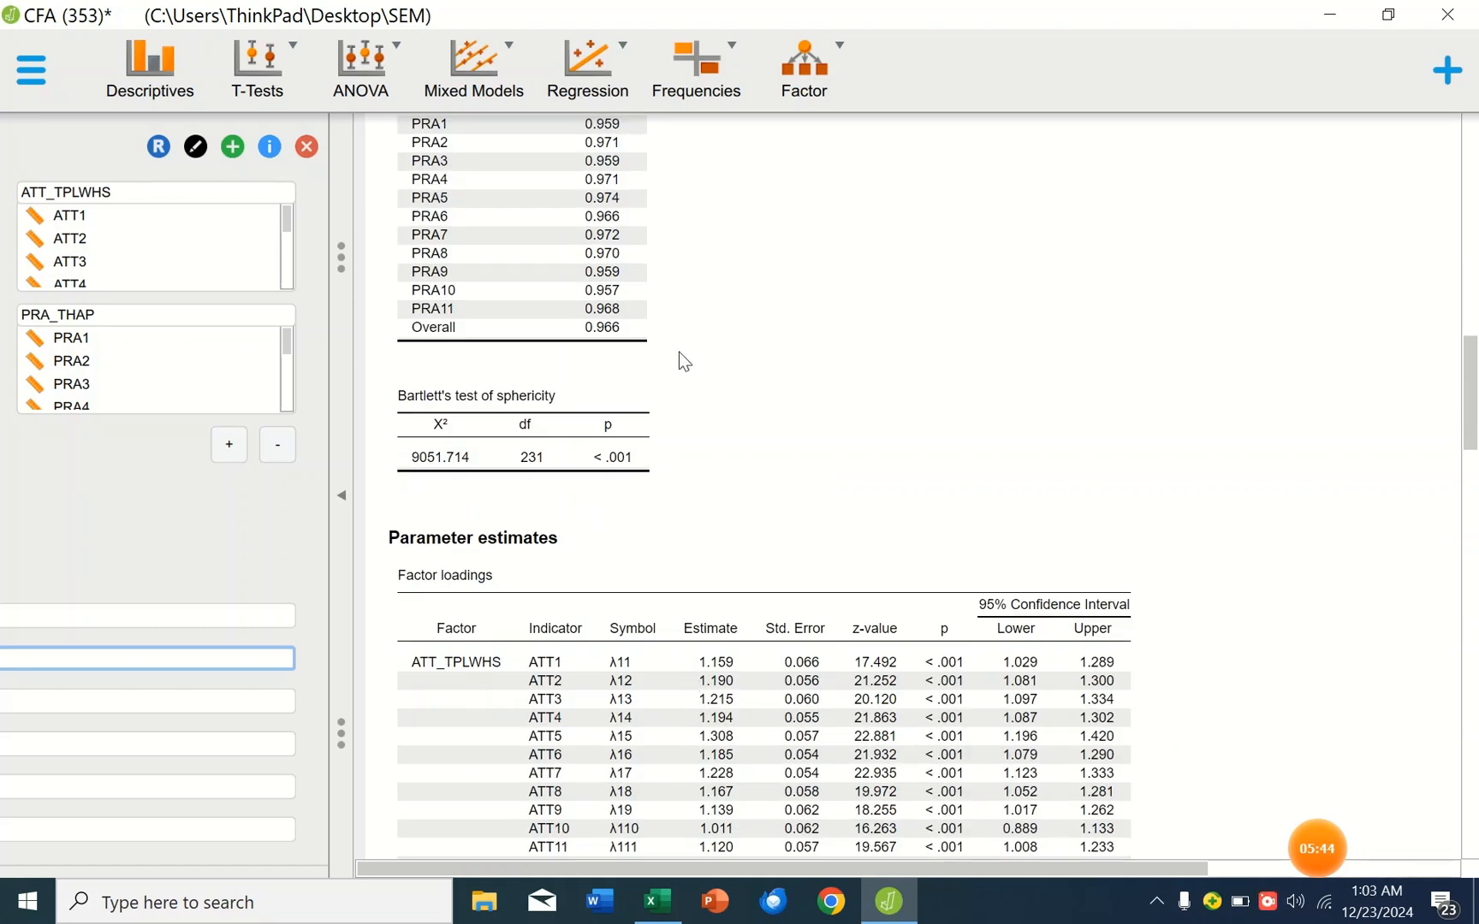
scroll(747, 402, "down", 4)
scroll(746, 402, "down", 3)
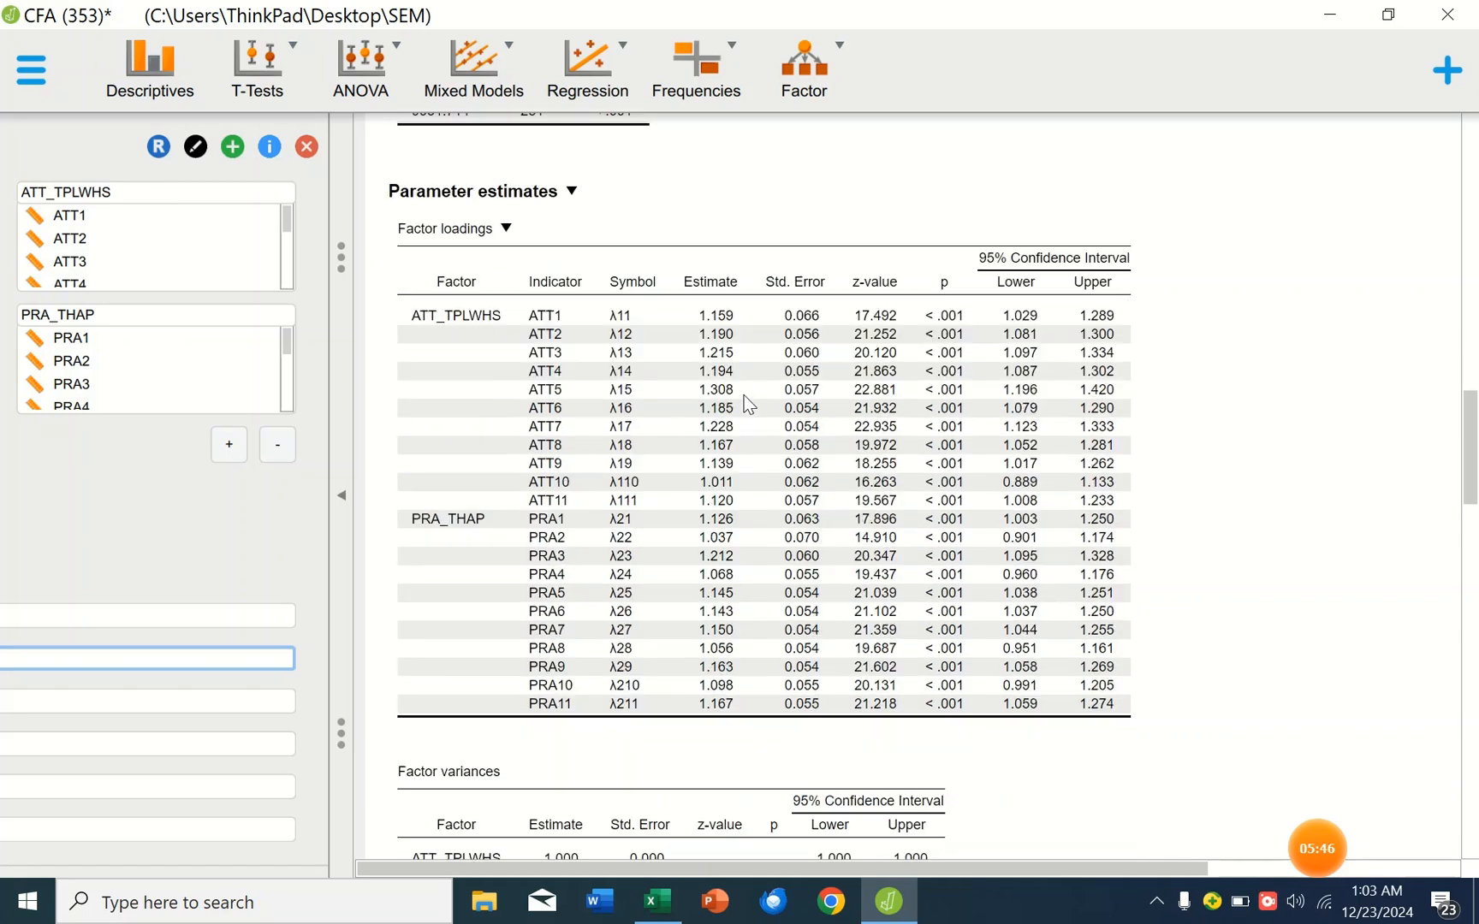
scroll(709, 330, "down", 3)
scroll(708, 330, "up", 3)
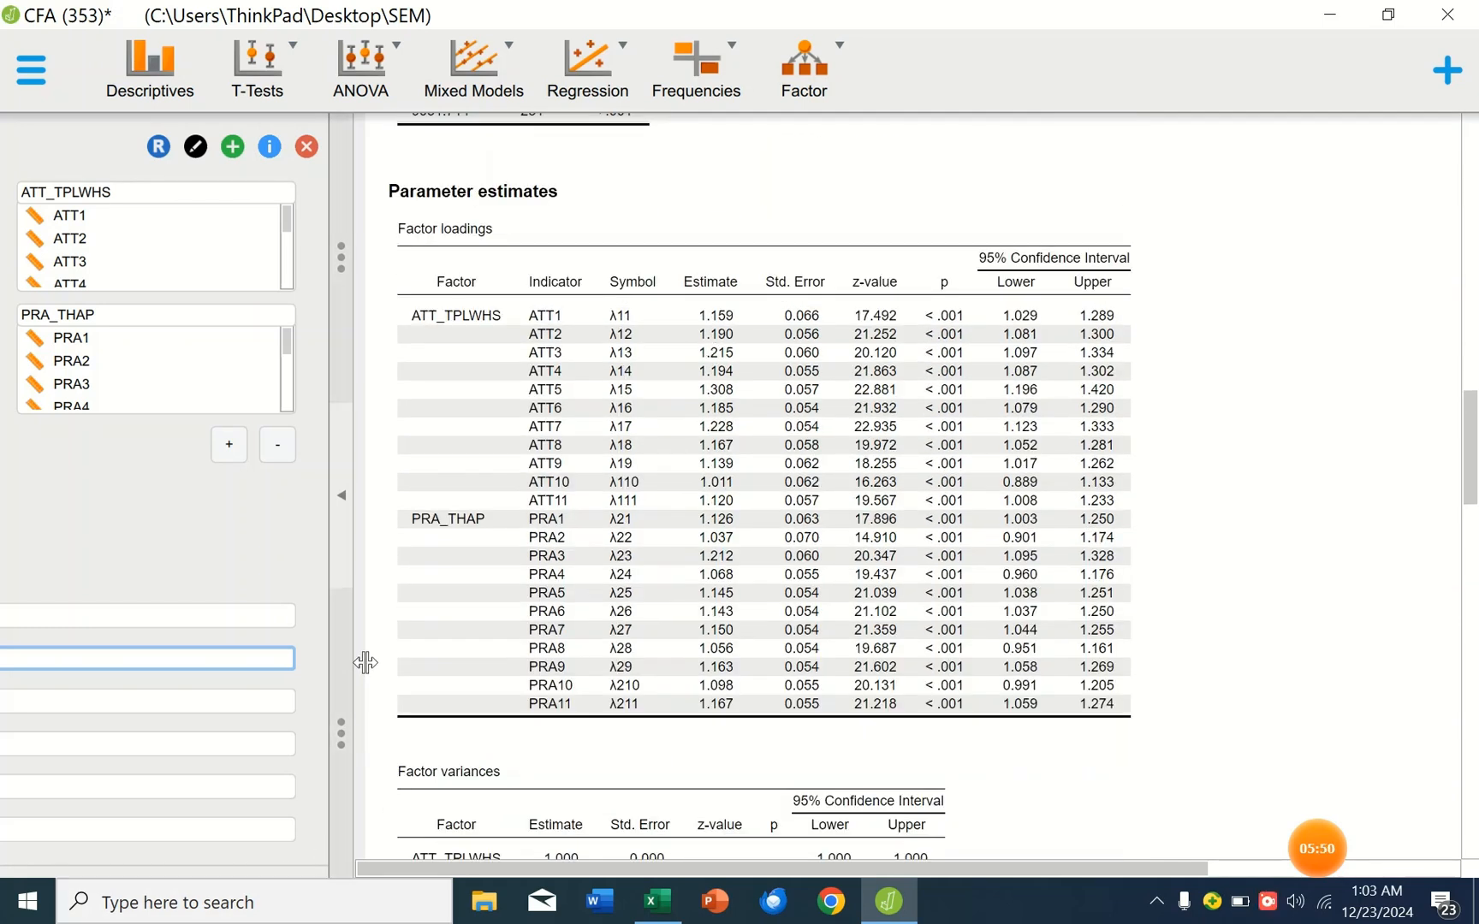
Bring back the analysis settings and check the additional output, multigroup, second-order factor and model options without changing them
left_click_drag(353, 642, 909, 629)
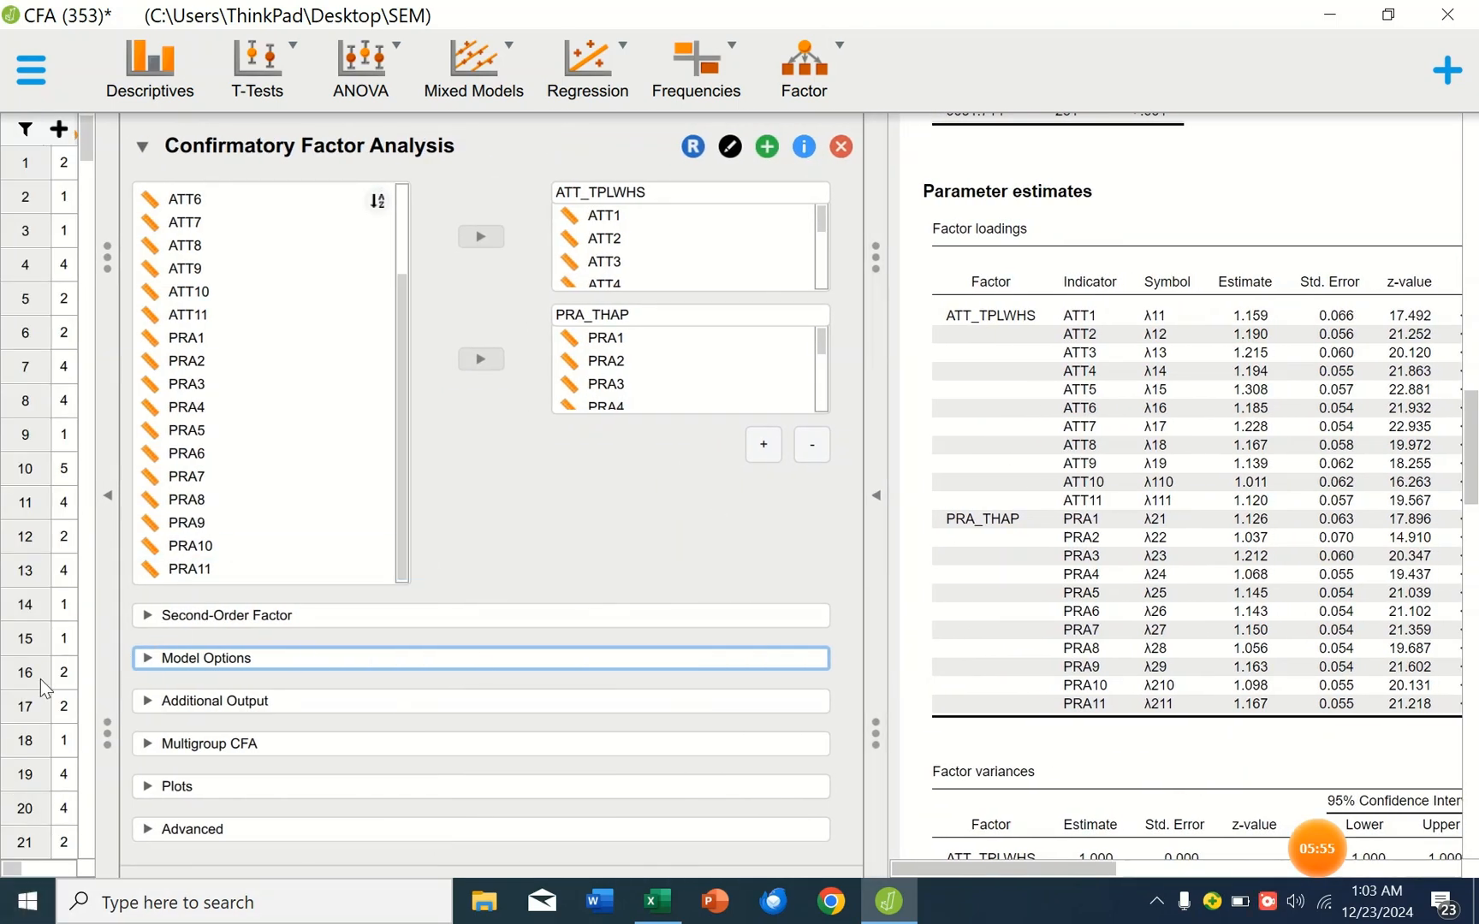
left_click(156, 704)
scroll(559, 776, "down", 3)
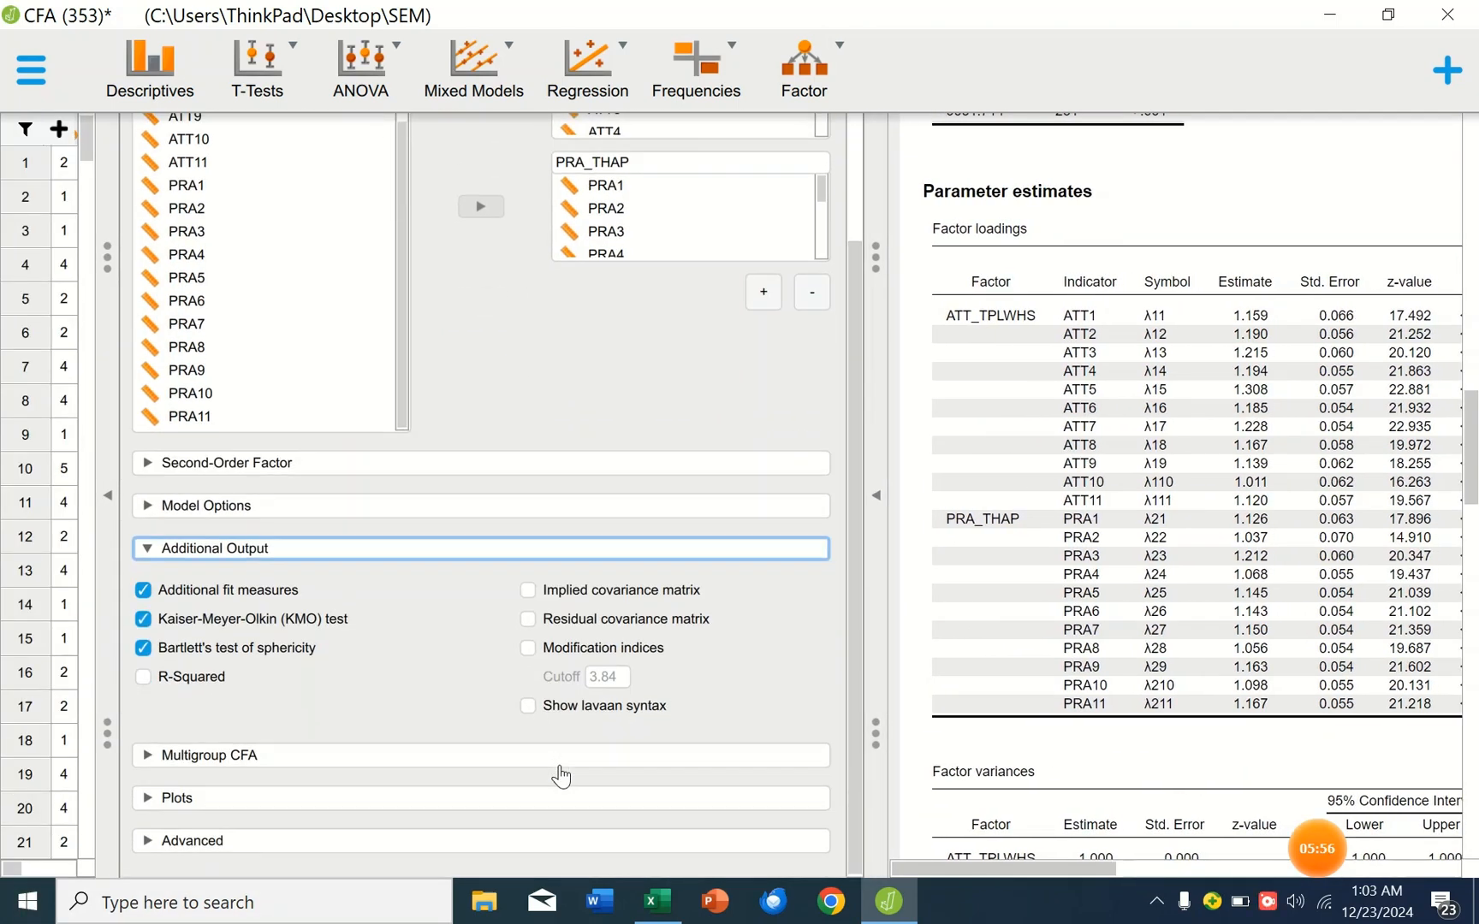
left_click(158, 552)
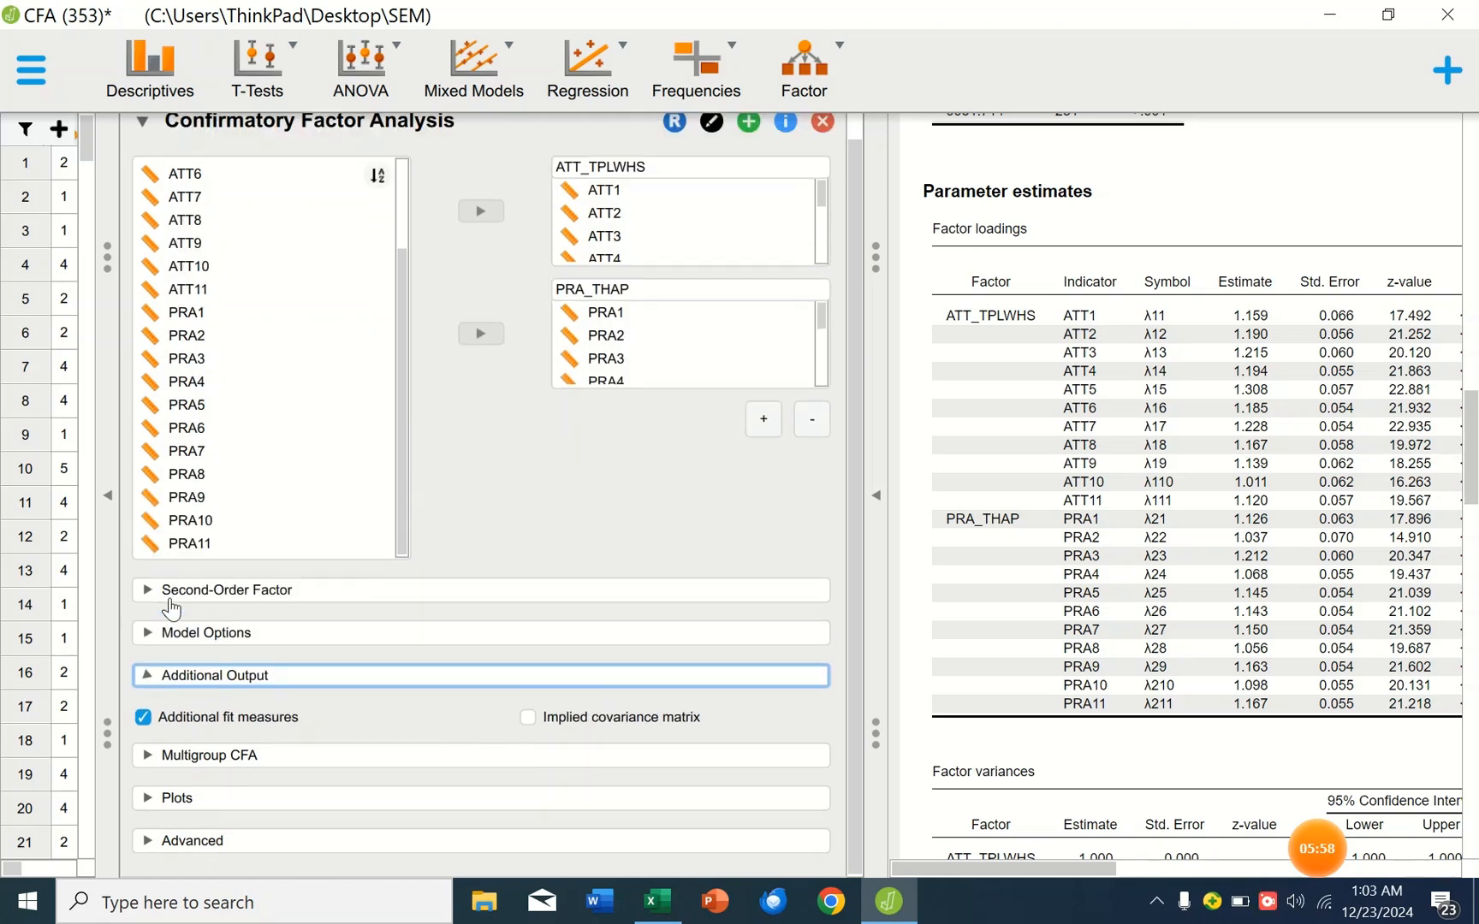
left_click(149, 747)
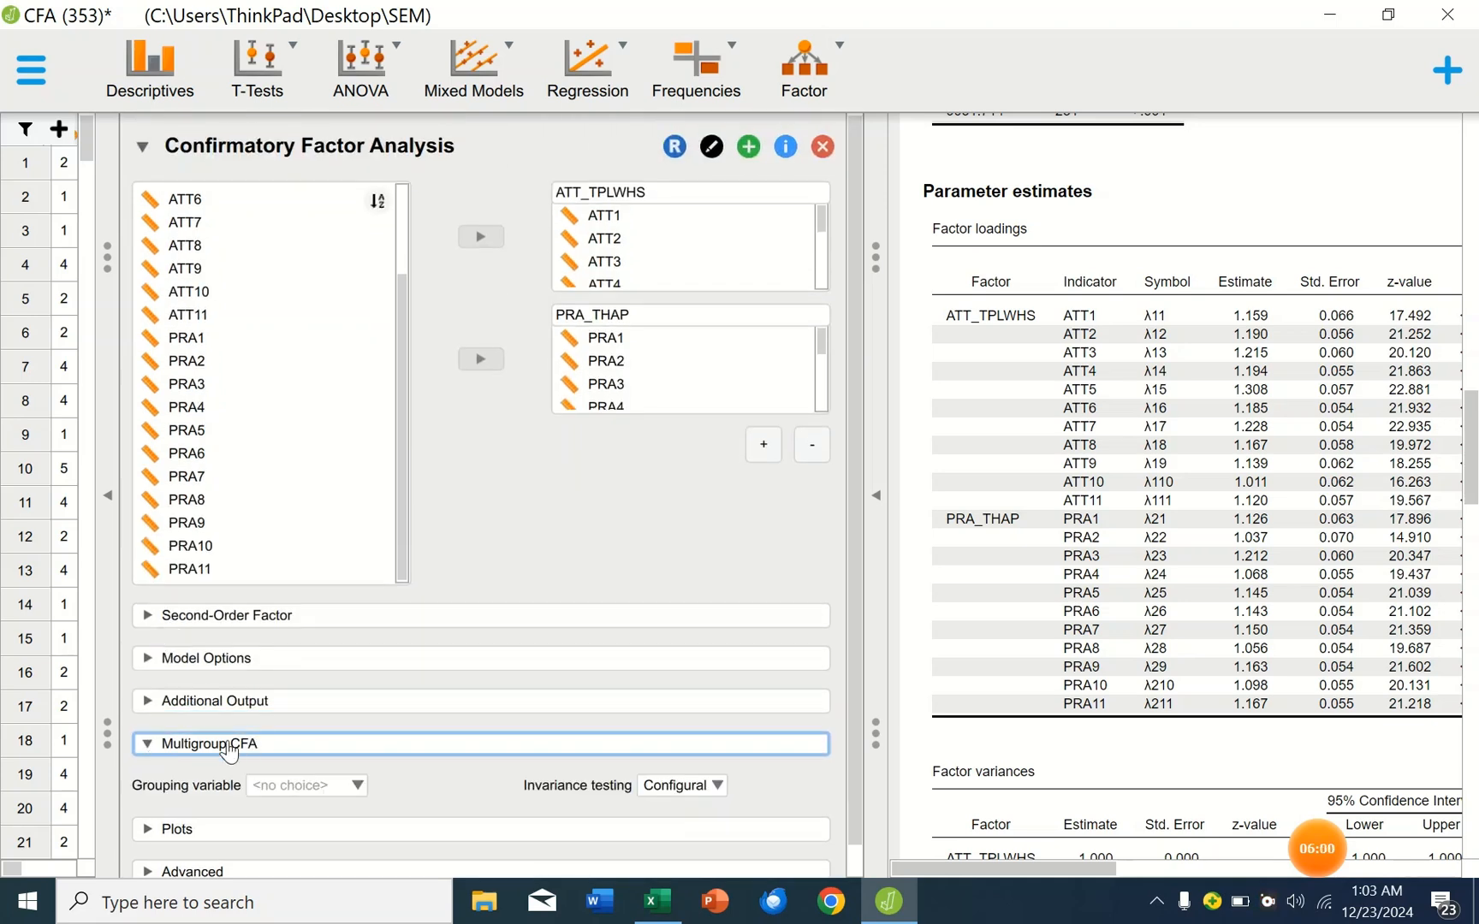
left_click(148, 750)
left_click(166, 620)
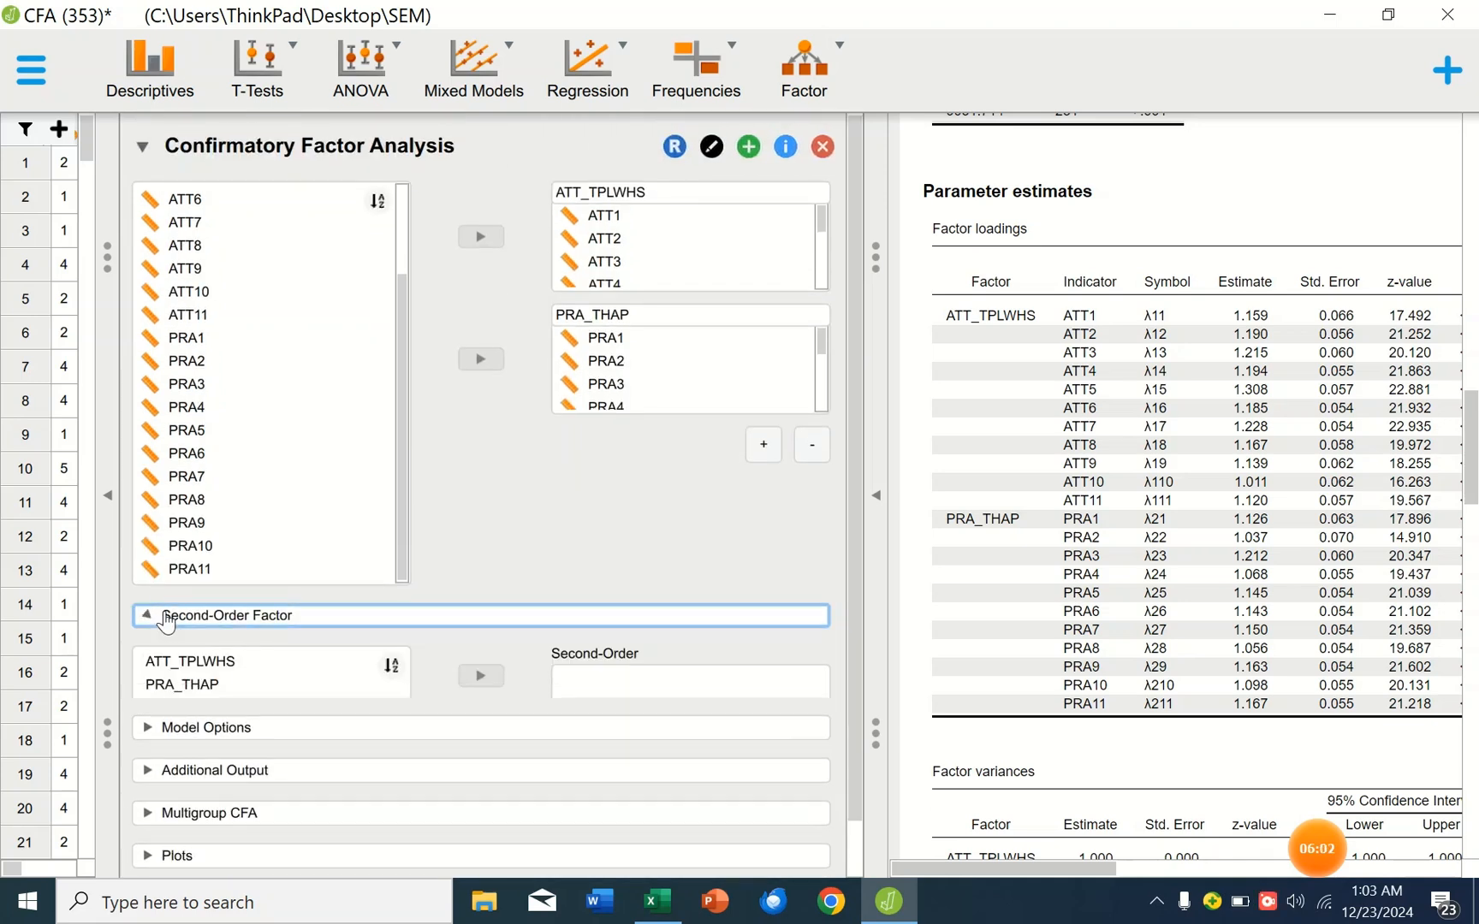
left_click(147, 616)
left_click(147, 658)
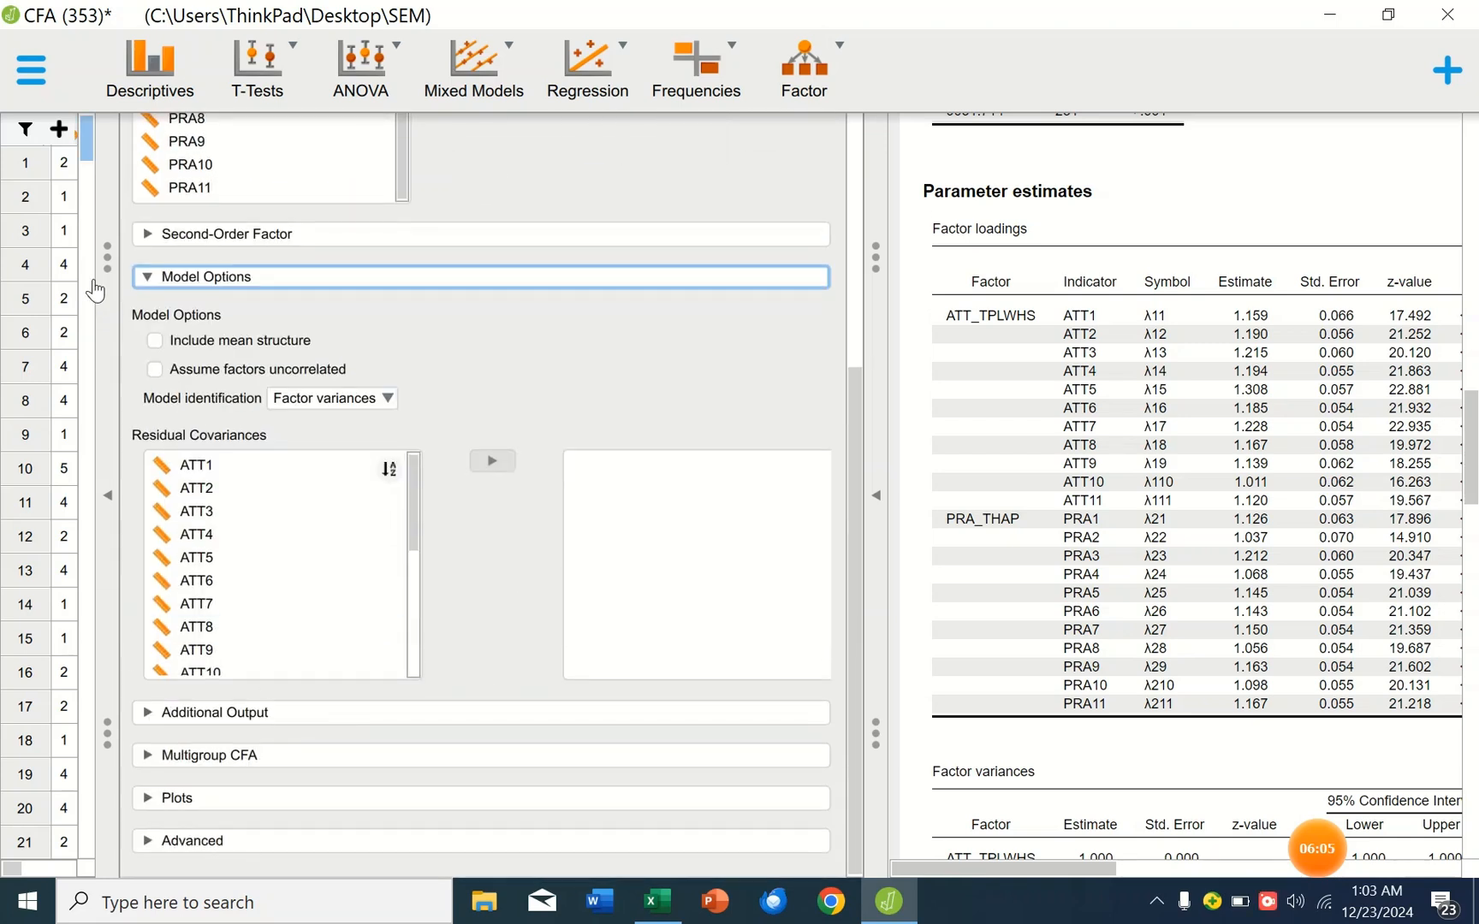
left_click(160, 278)
Set the standardization of the estimates to All in the advanced settings and widen the results view
left_click(177, 838)
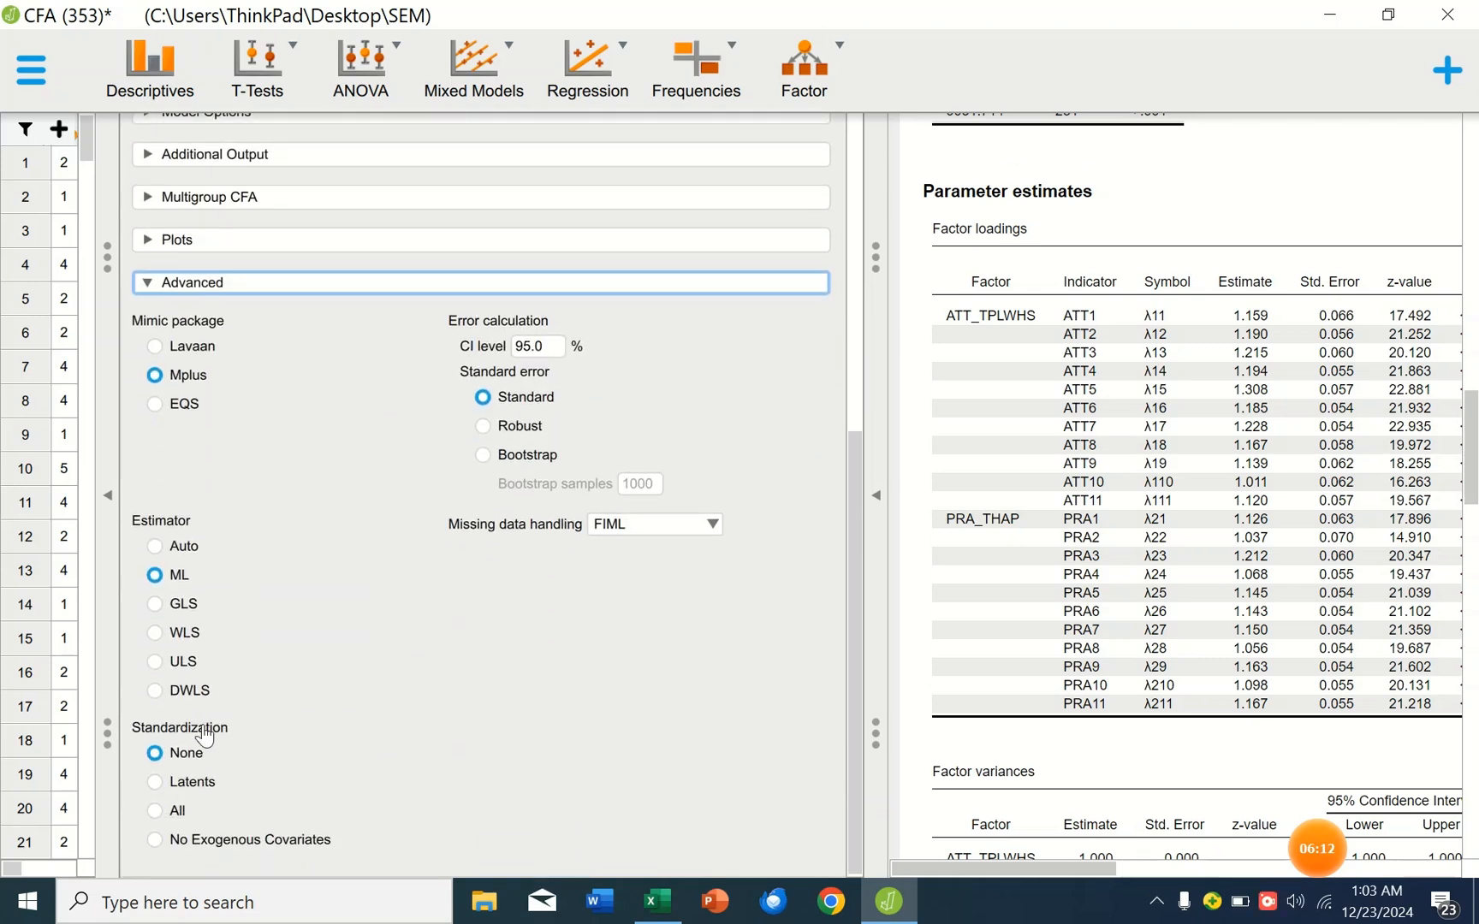
left_click(165, 815)
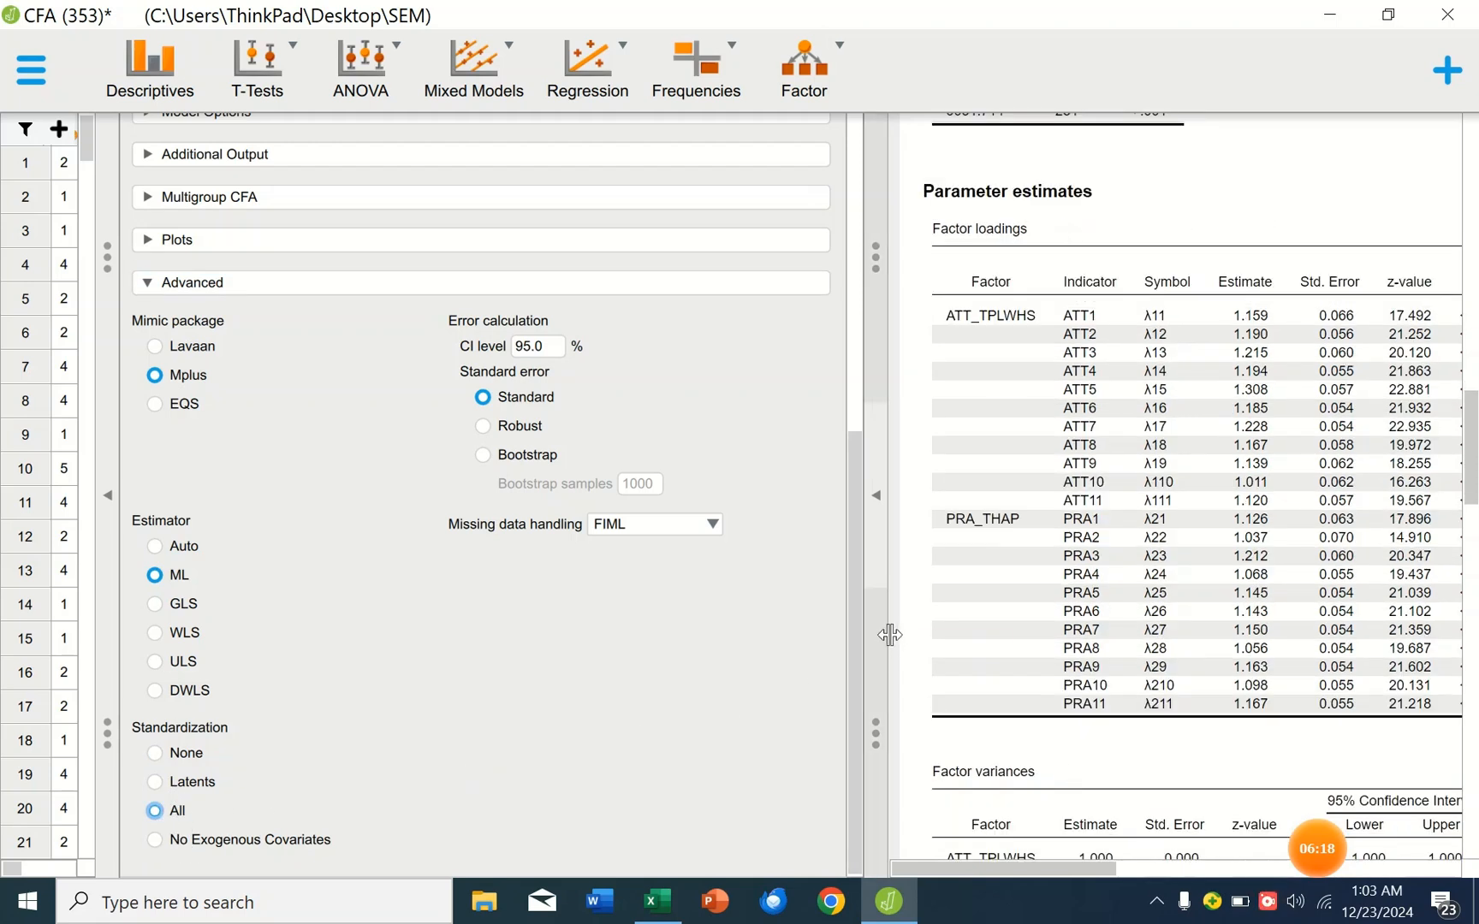
left_click_drag(876, 276, 147, 294)
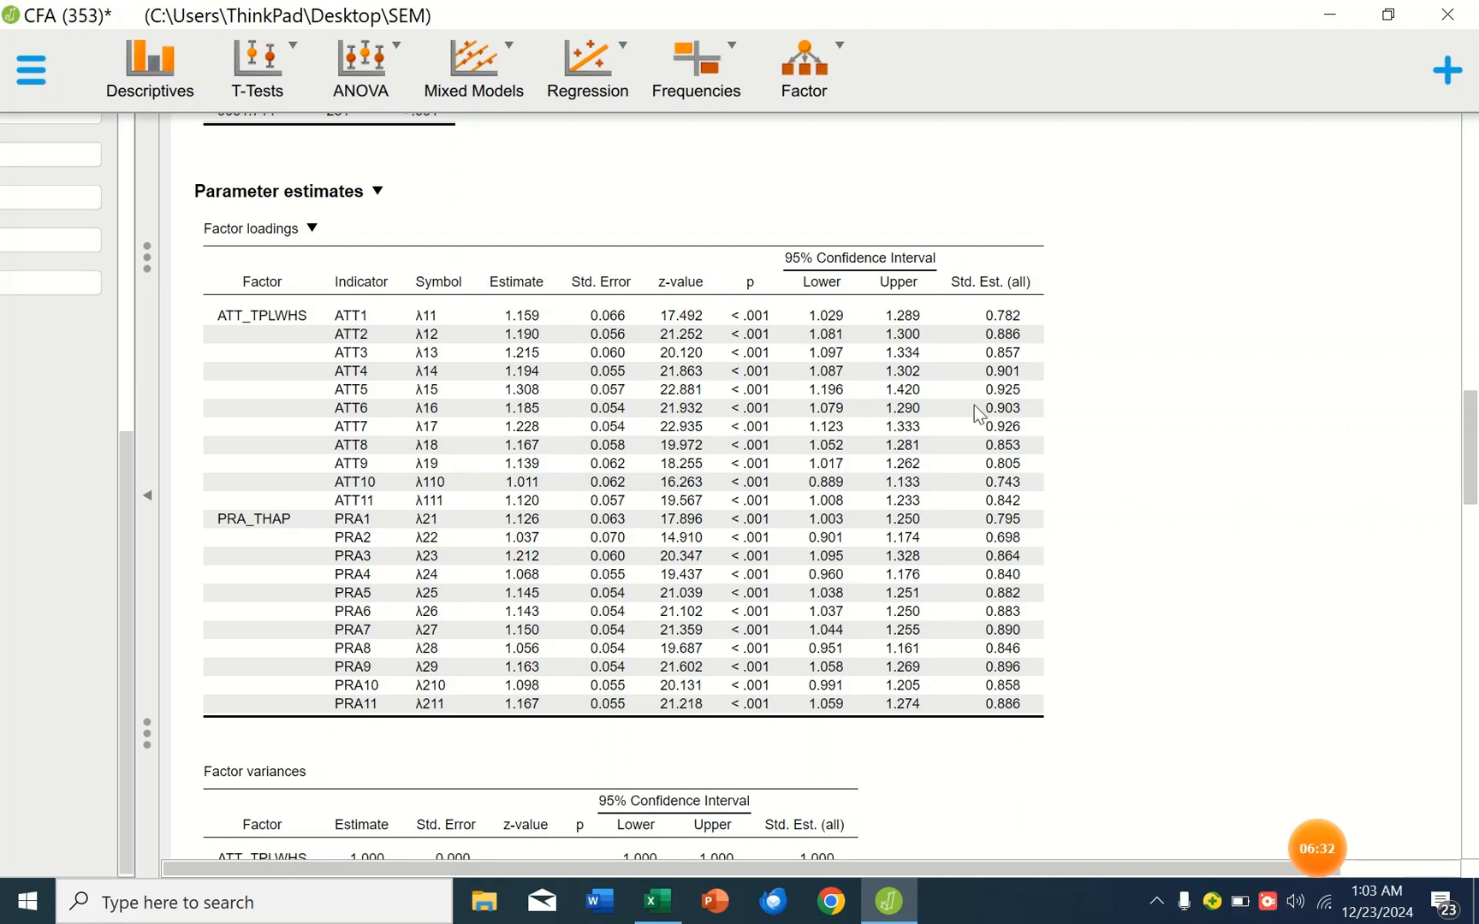
Examine the standardized factor loadings, factor variances, factor covariances, residual variances and misfit plot in the results
scroll(976, 409, "down", 3)
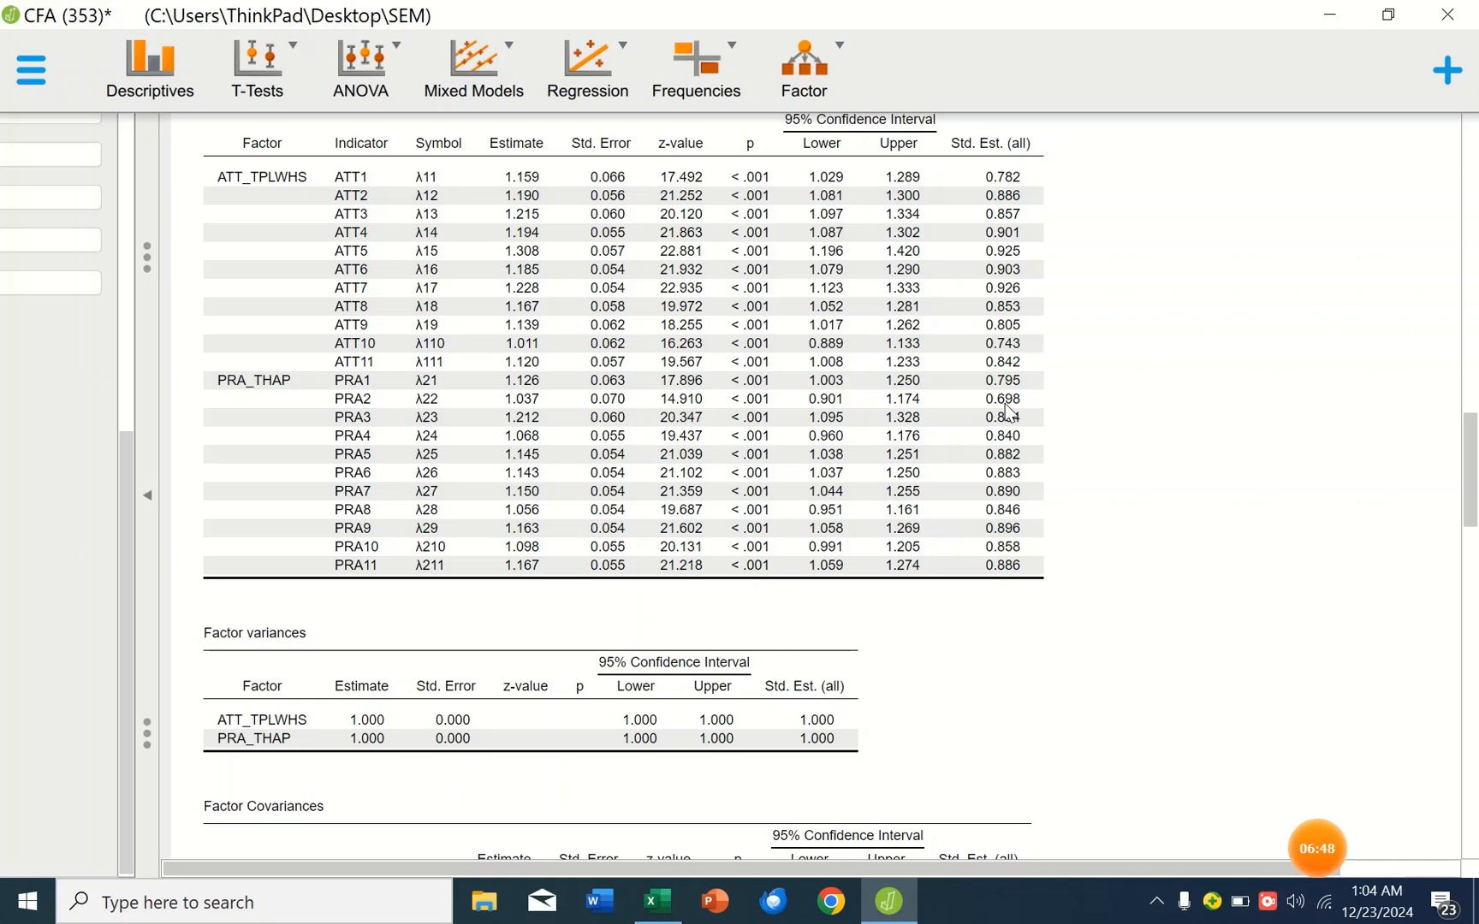
scroll(536, 522, "down", 3)
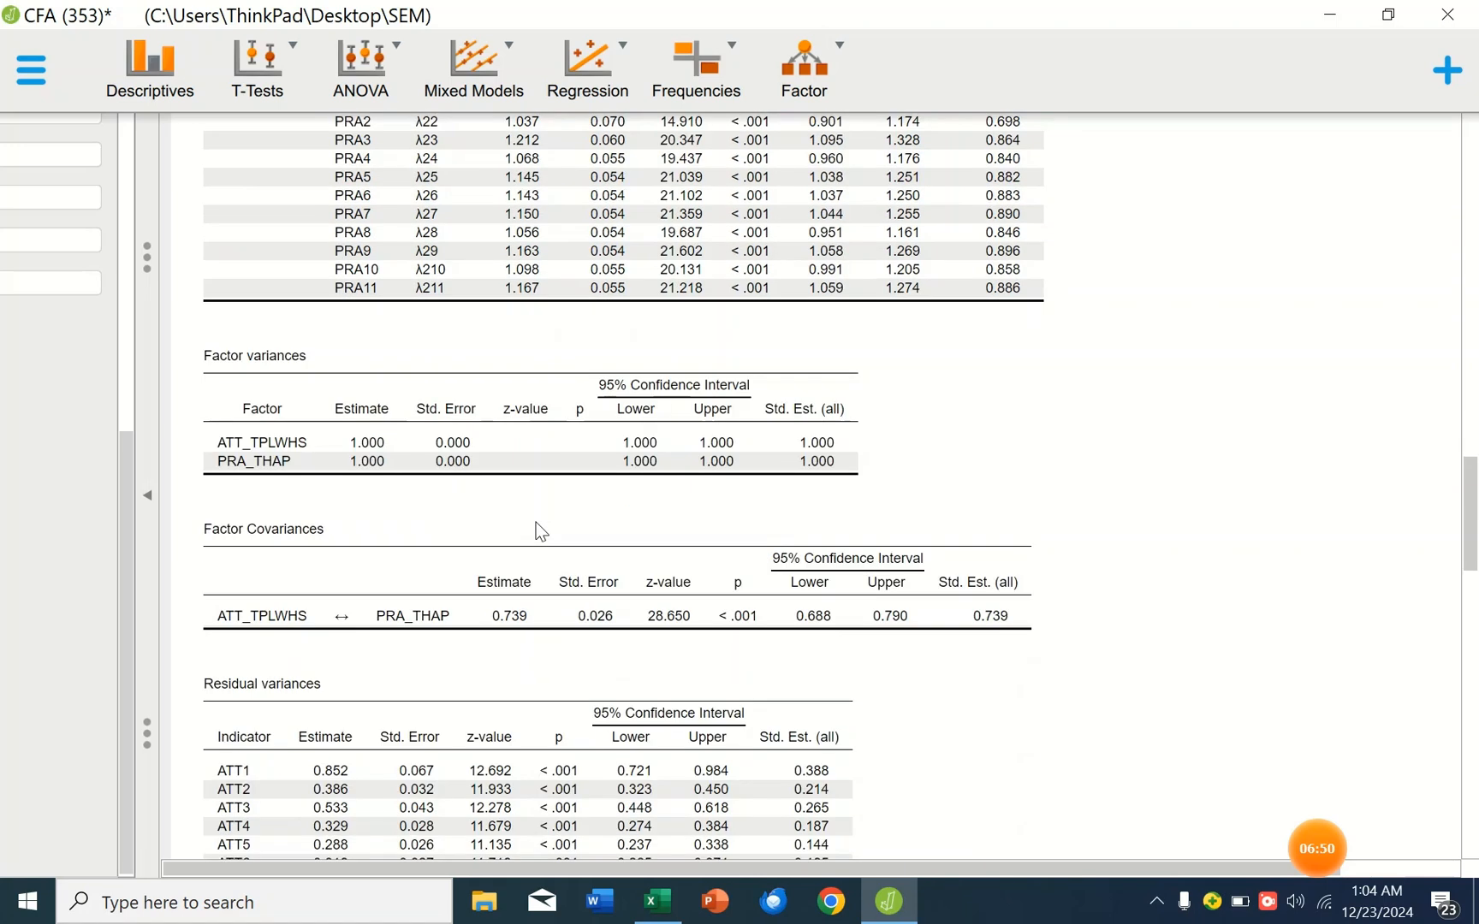
scroll(620, 493, "down", 2)
scroll(624, 502, "down", 9)
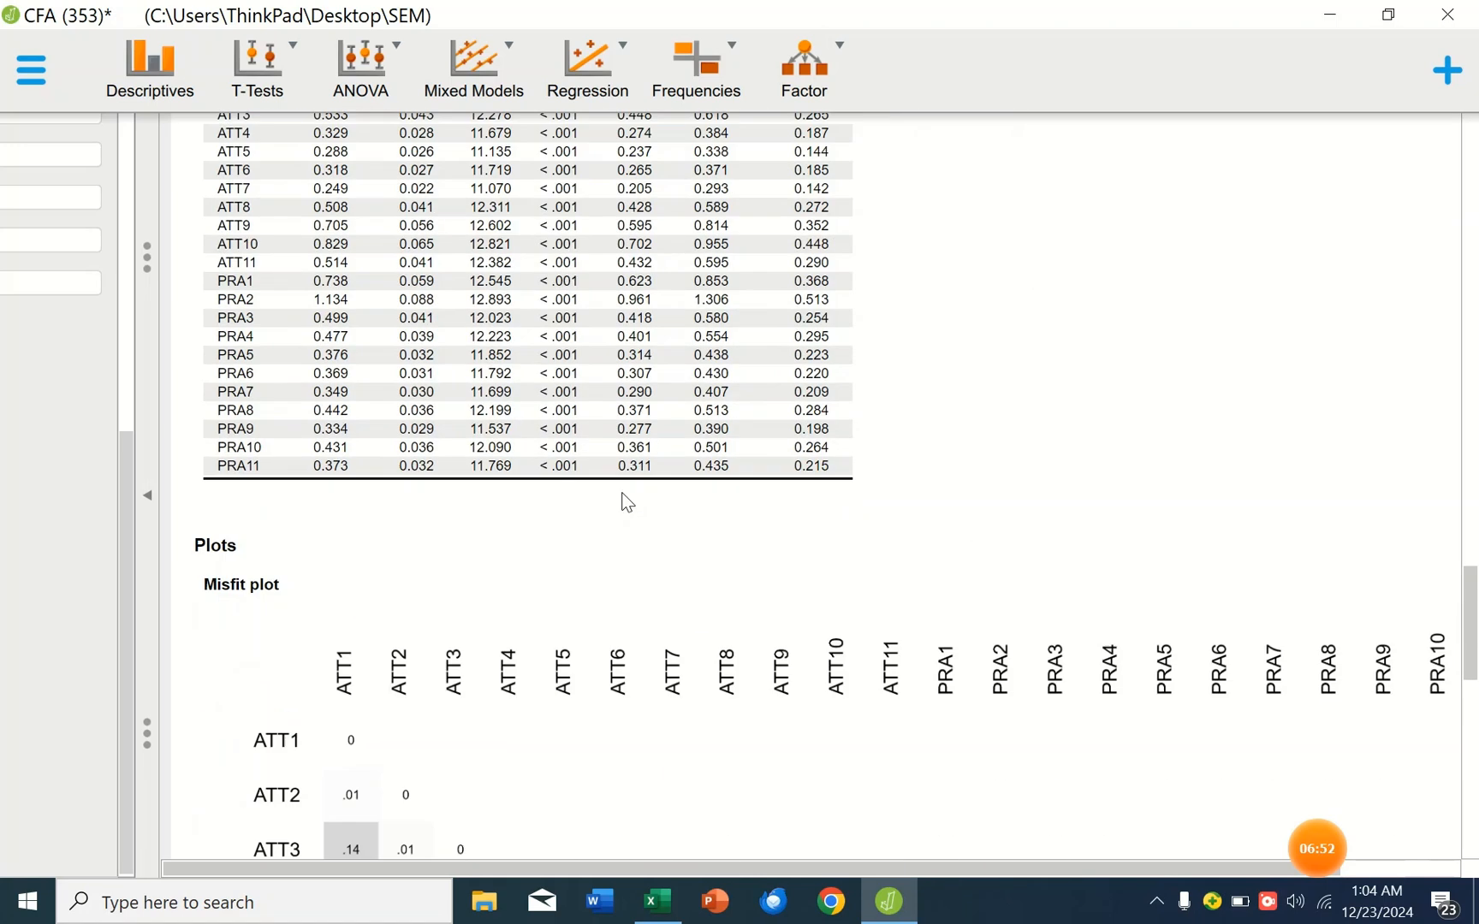
scroll(627, 502, "up", 4)
scroll(627, 503, "down", 4)
scroll(627, 502, "up", 4)
scroll(627, 503, "down", 11)
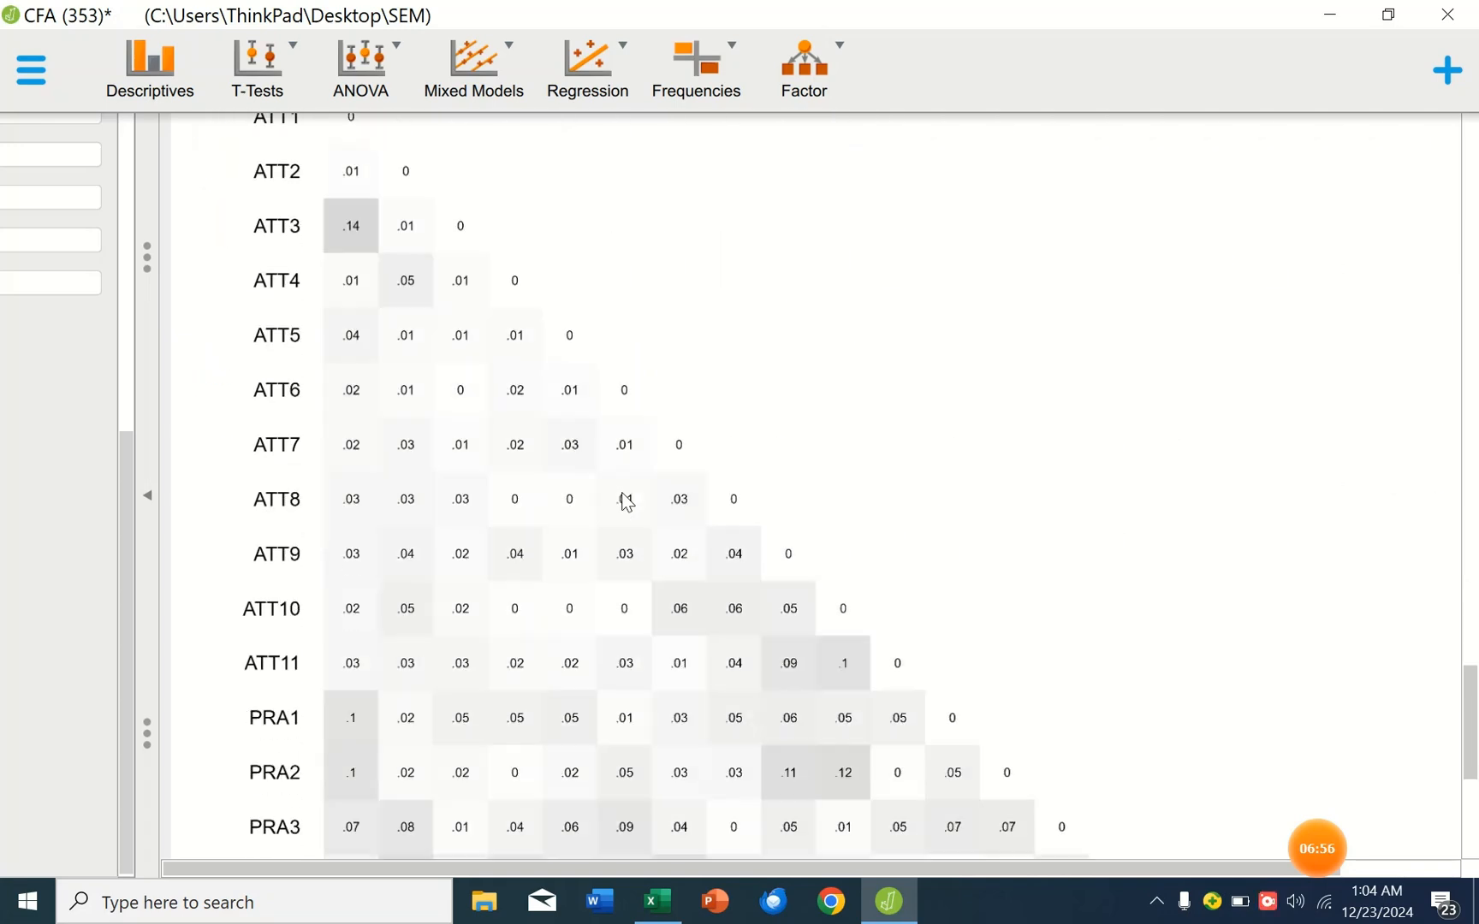
scroll(627, 502, "up", 10)
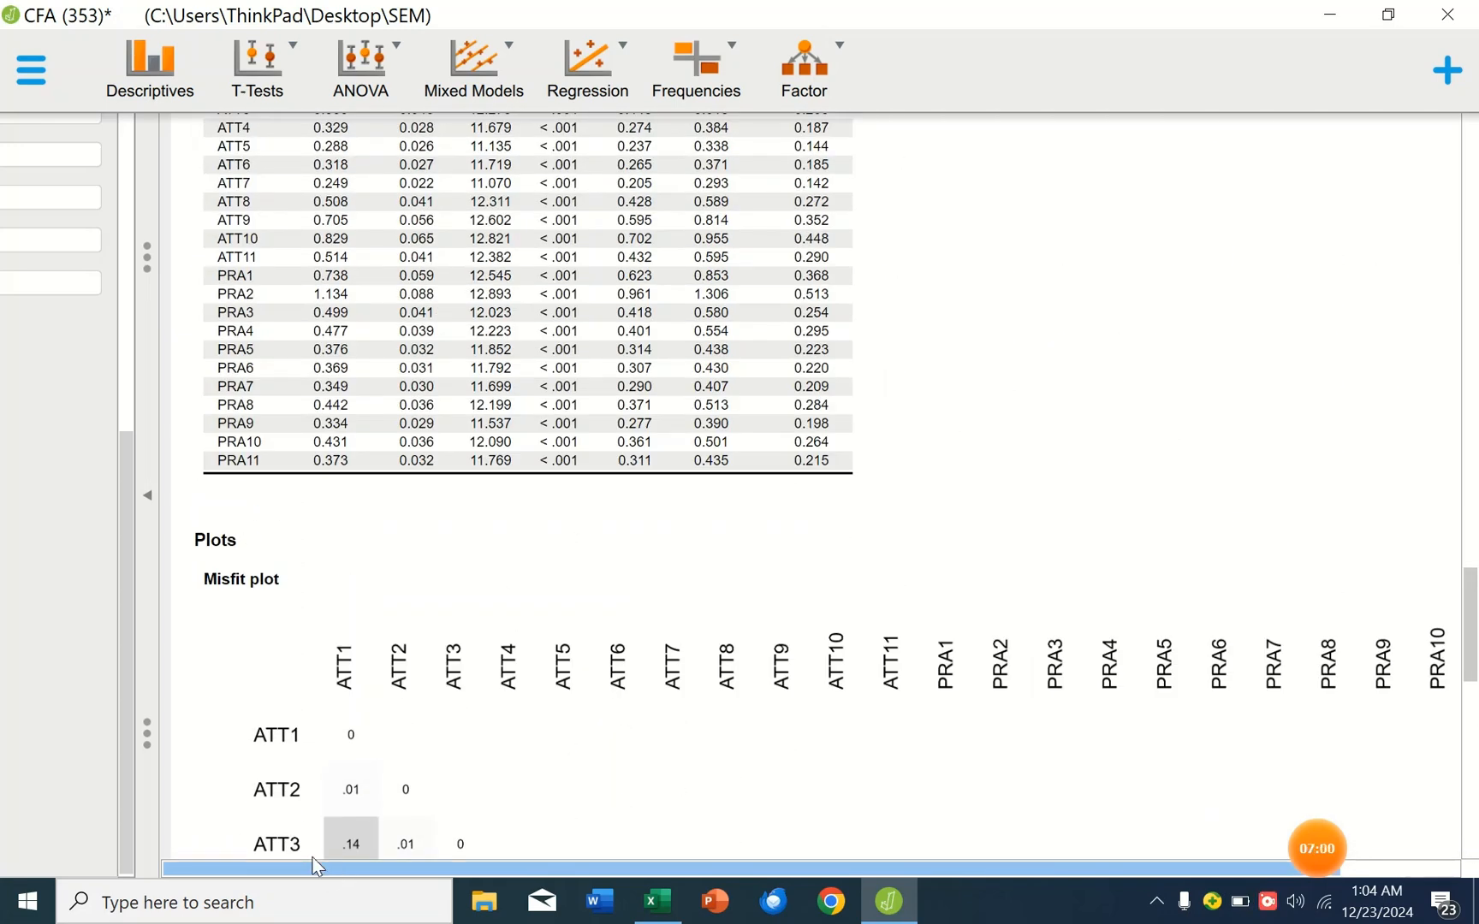
Remove the misfit plot from the output and add a model plot that shows the parameter estimates
left_click_drag(147, 257, 363, 283)
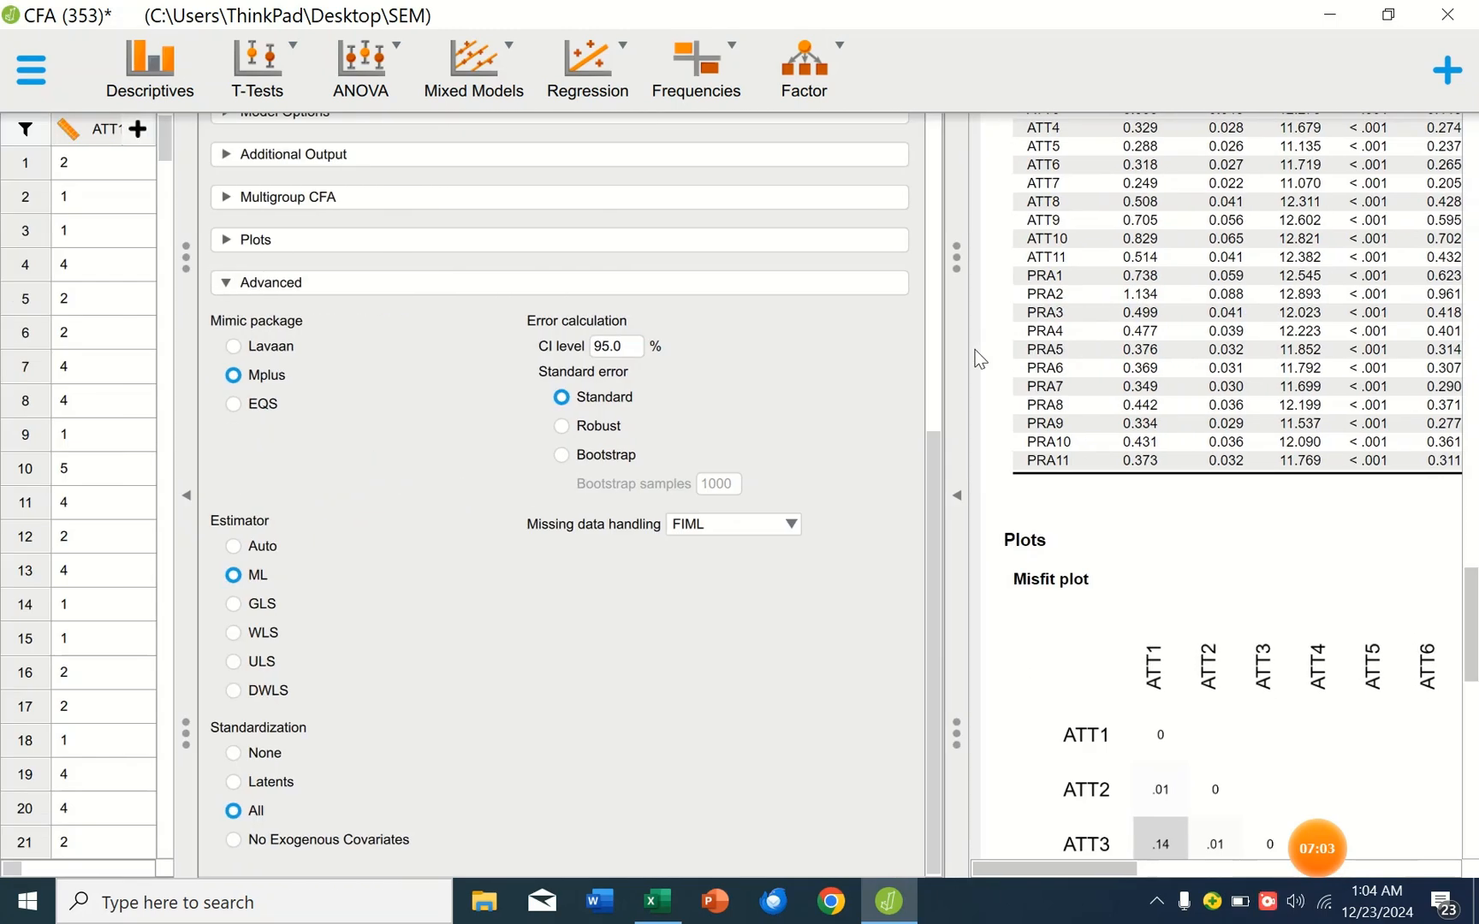
scroll(641, 482, "up", 6)
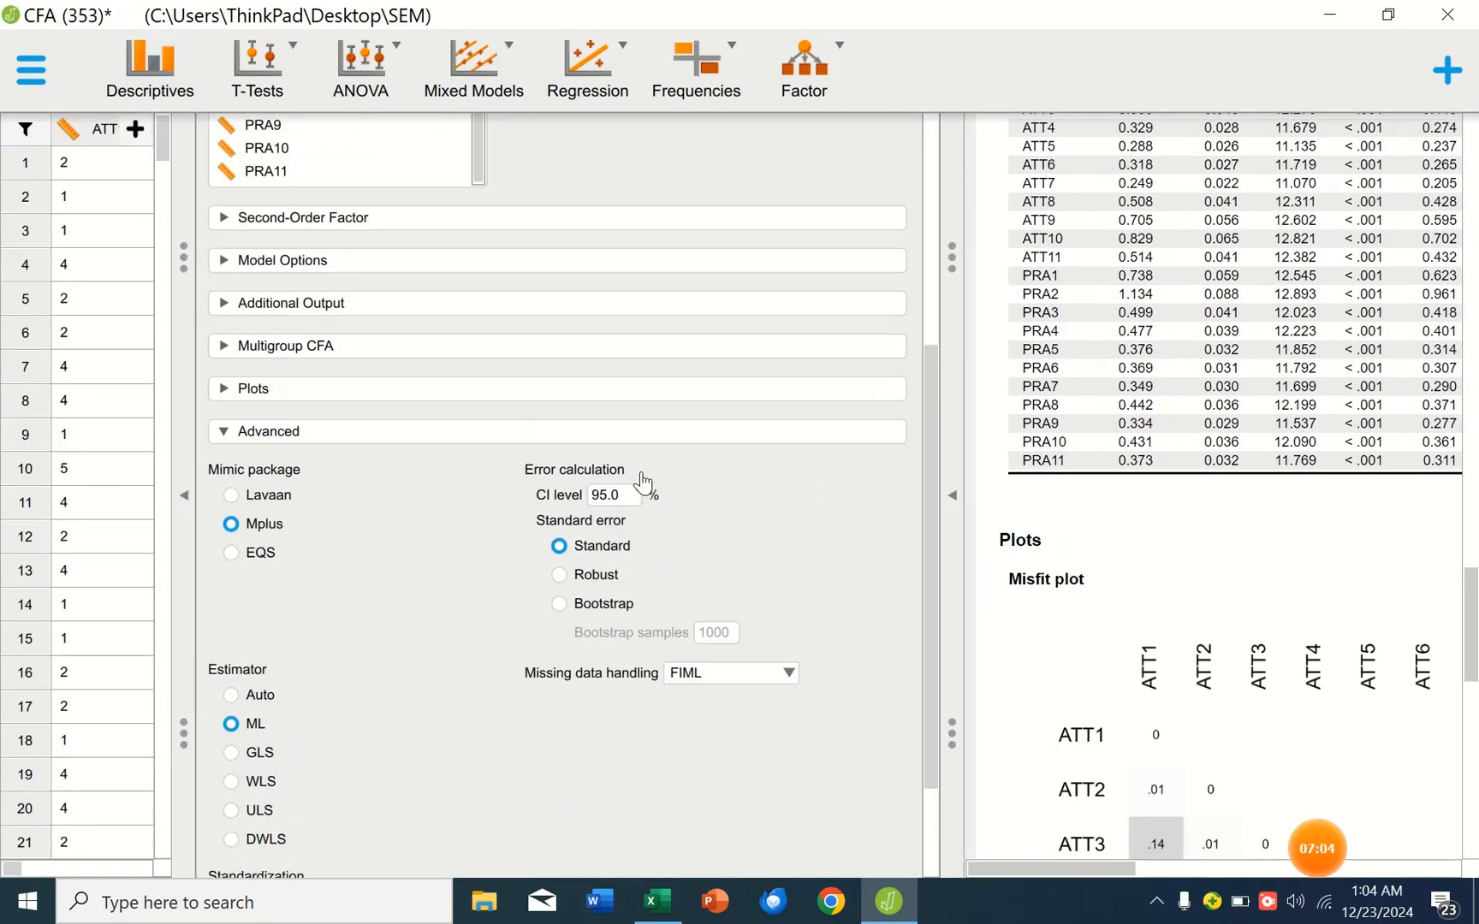
scroll(479, 500, "down", 6)
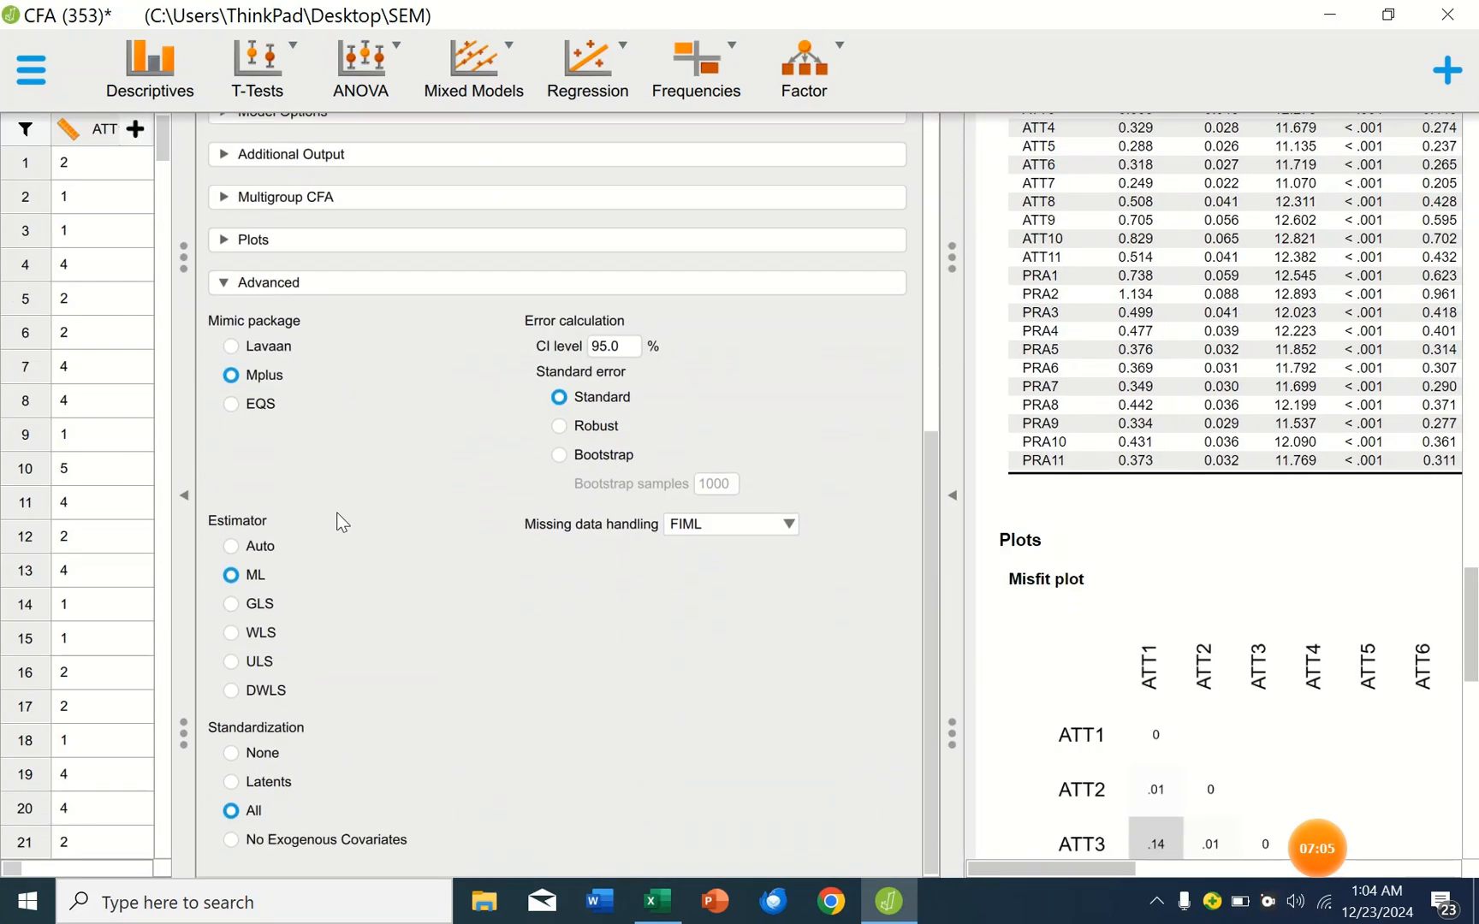
left_click(257, 285)
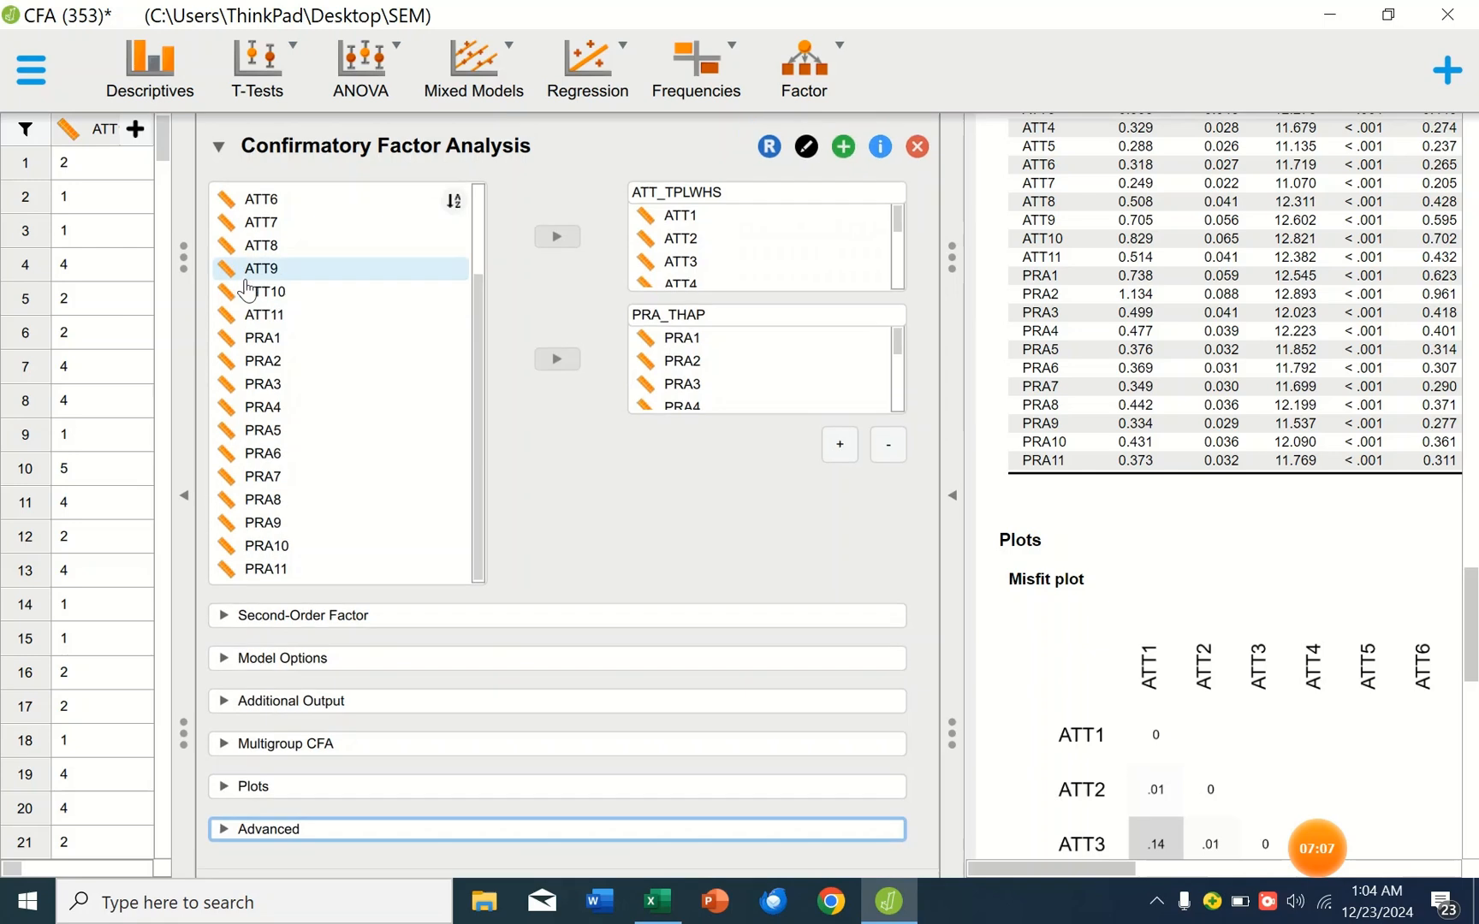
left_click(257, 785)
left_click(274, 599)
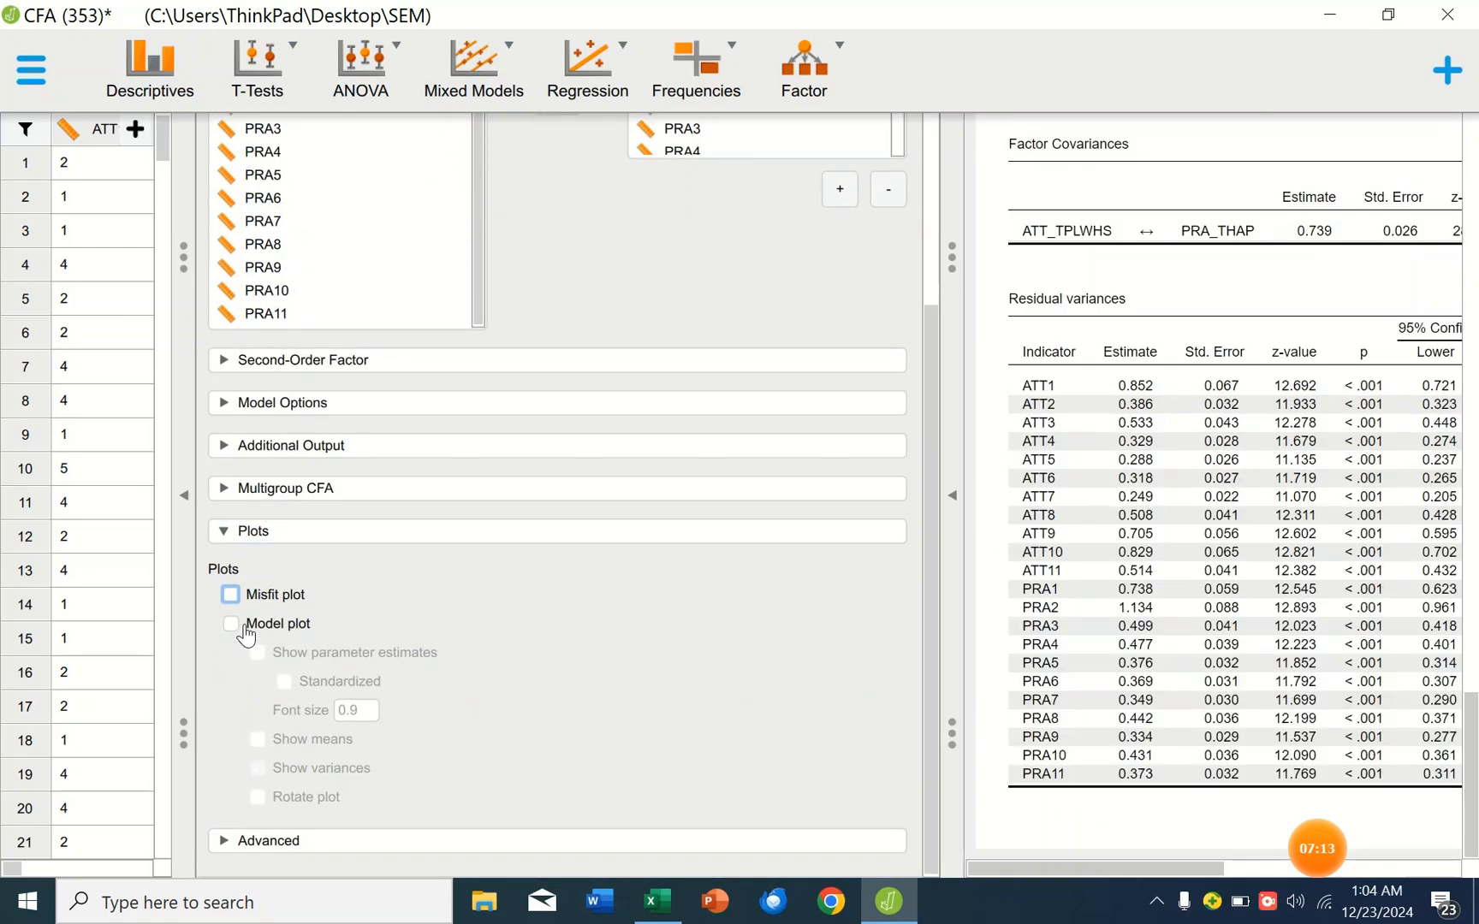
left_click(236, 625)
left_click(259, 653)
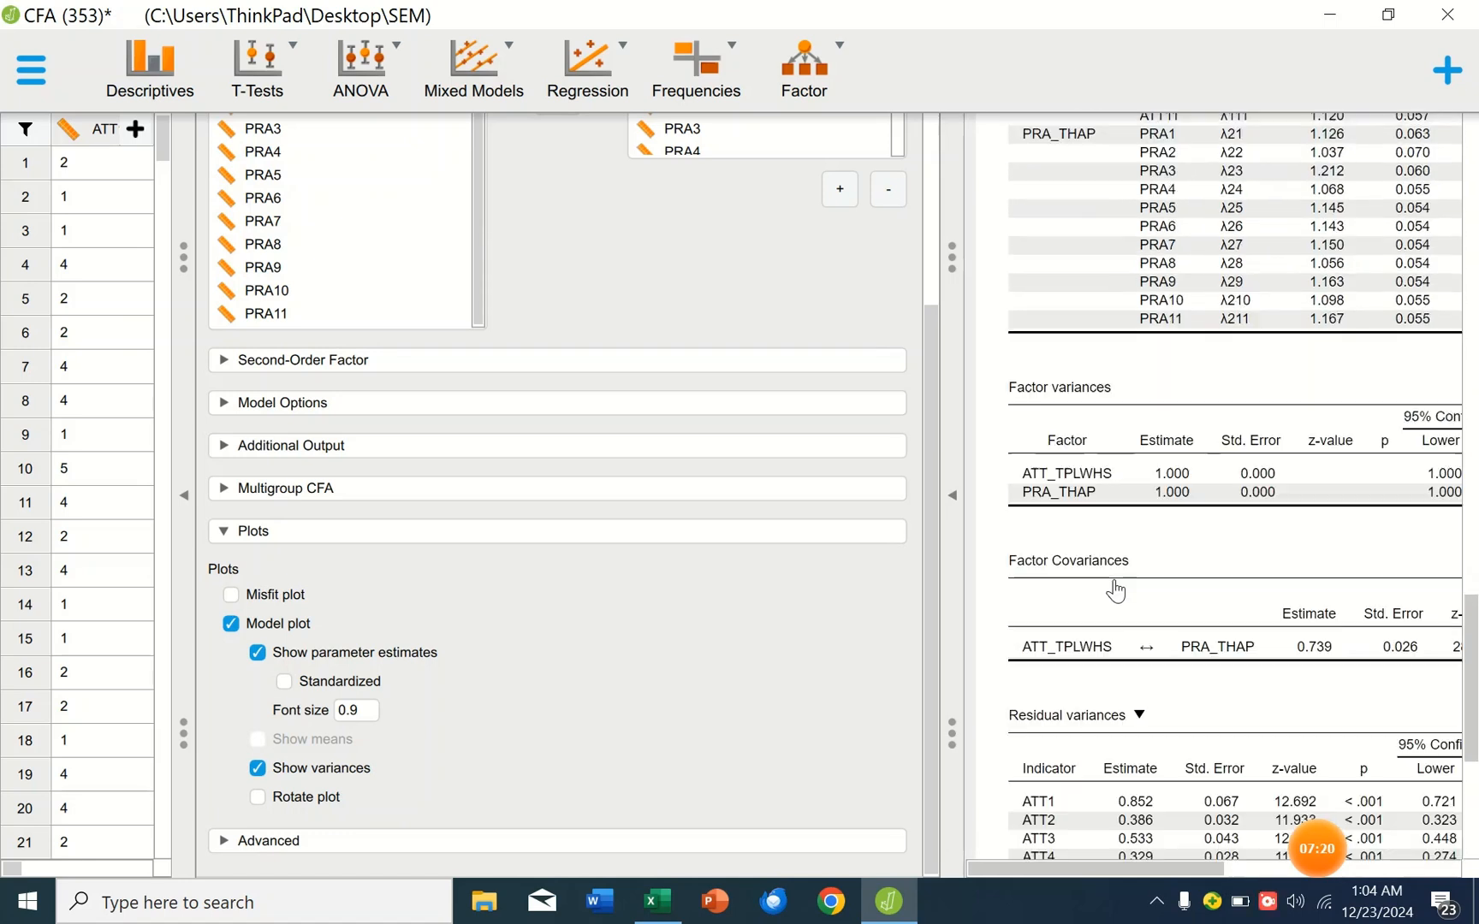
Show standardized estimates in the model plot and rotate the plot
scroll(1115, 587, "down", 5)
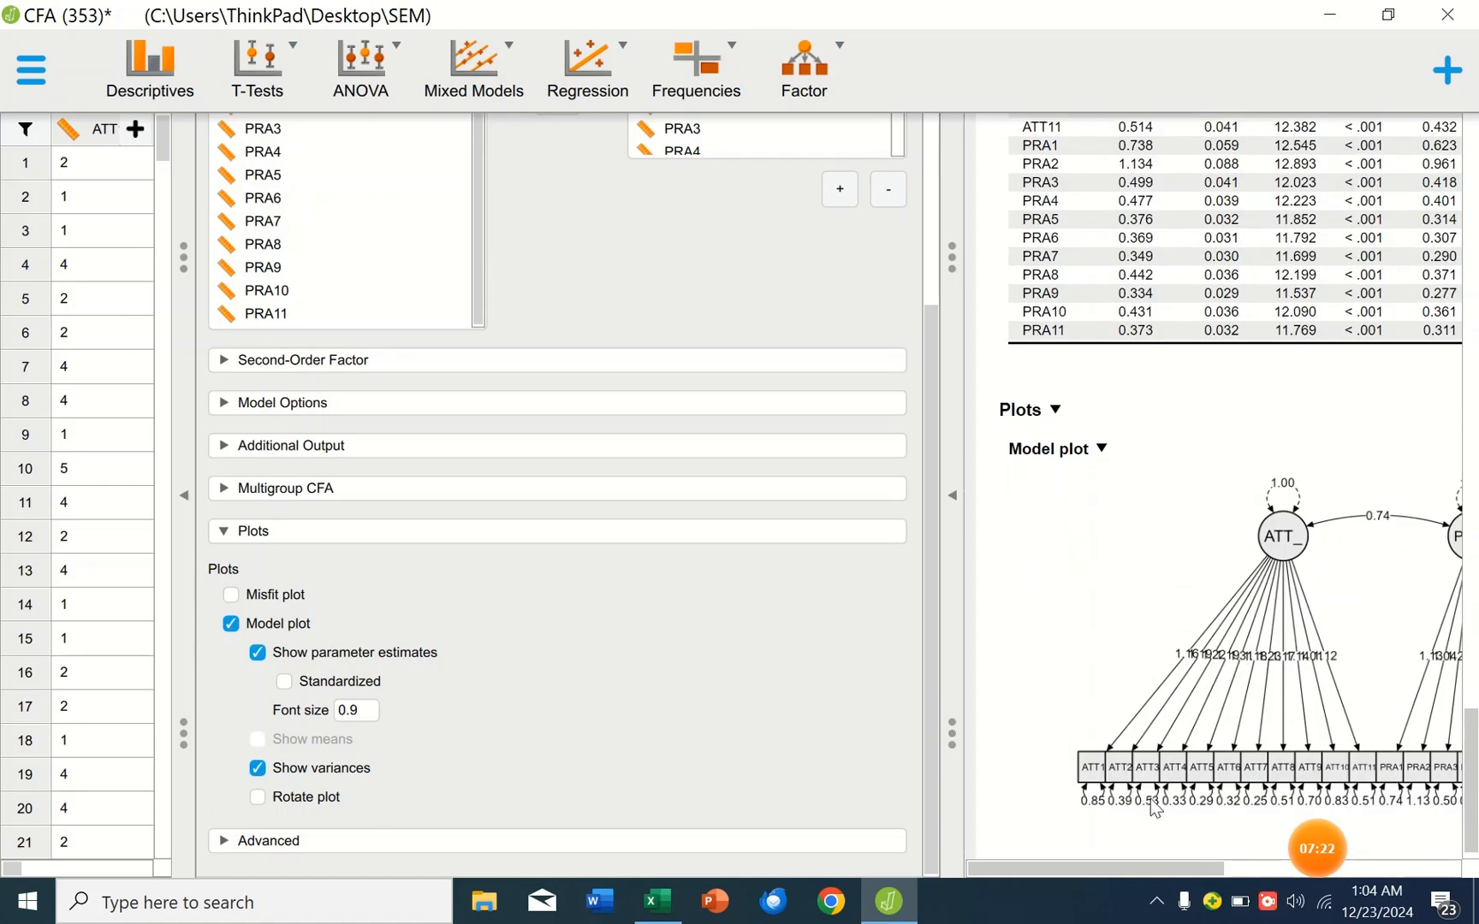
left_click_drag(1104, 859, 1257, 866)
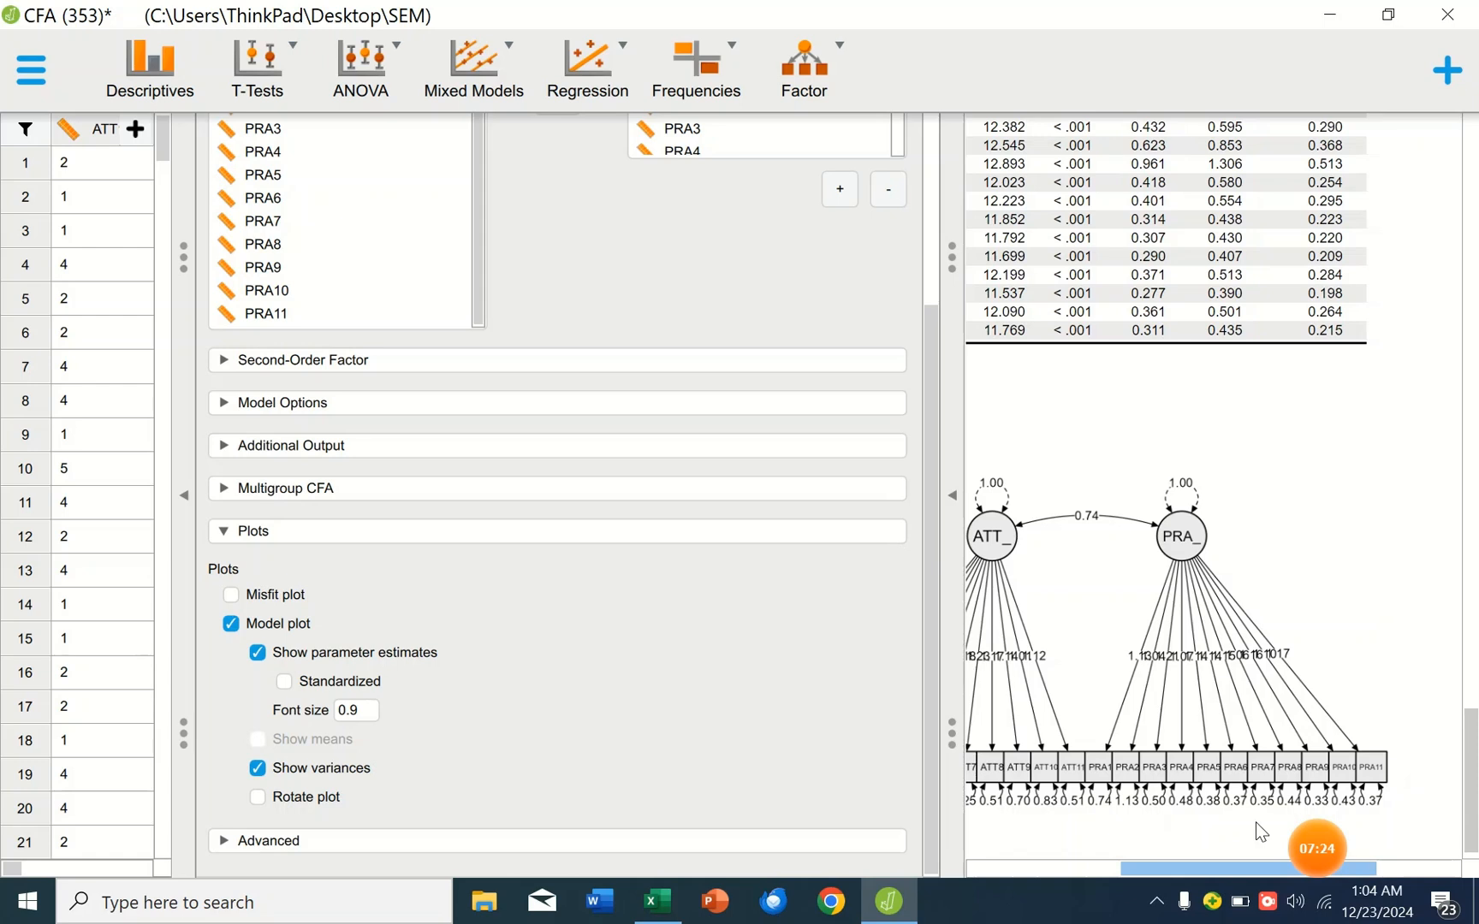
left_click(286, 684)
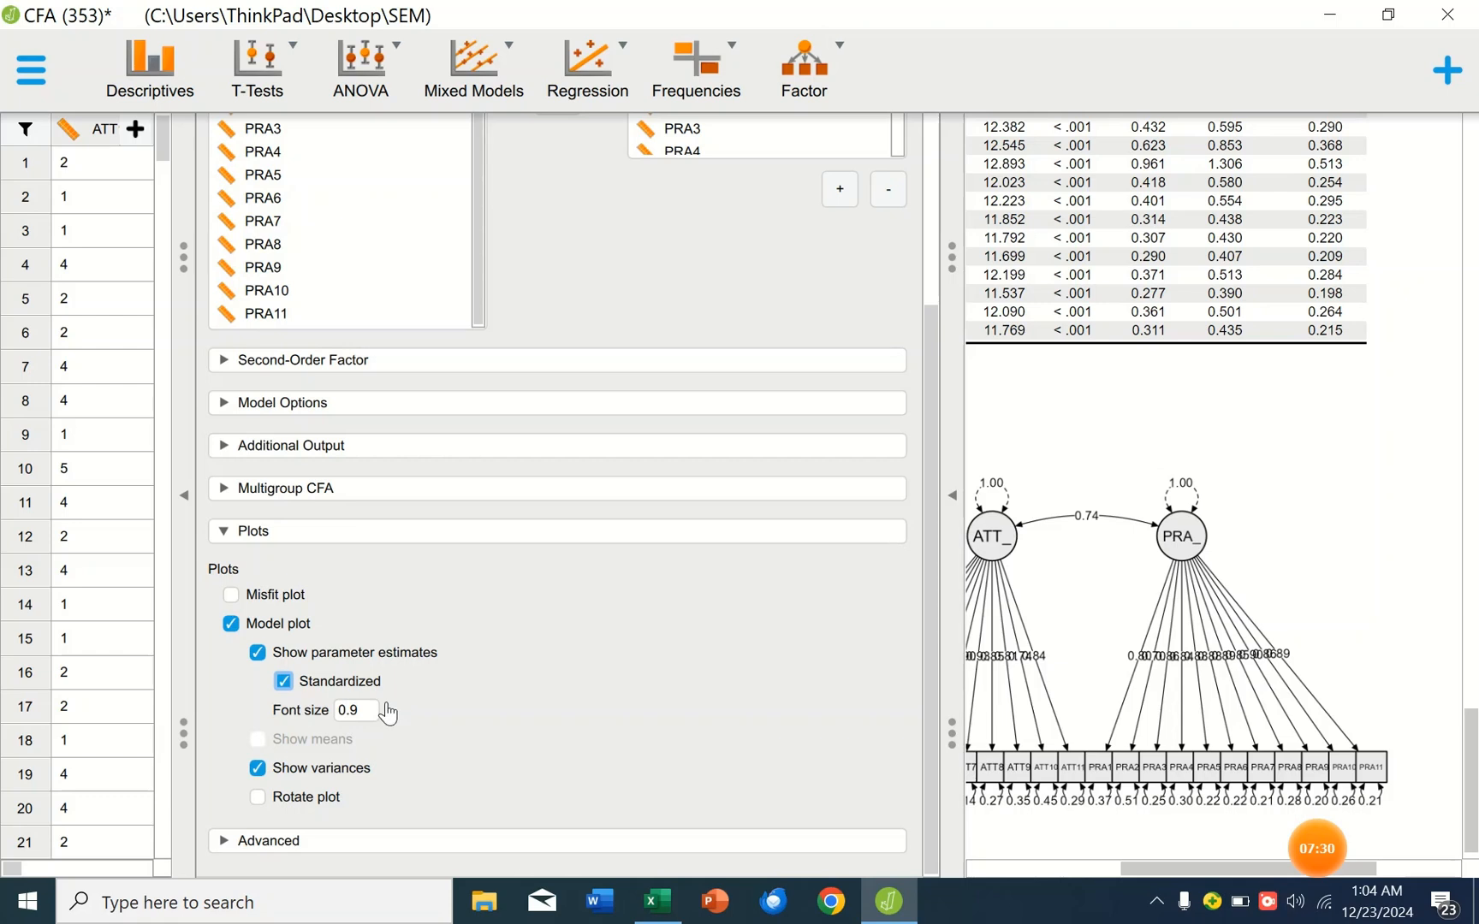
left_click(268, 806)
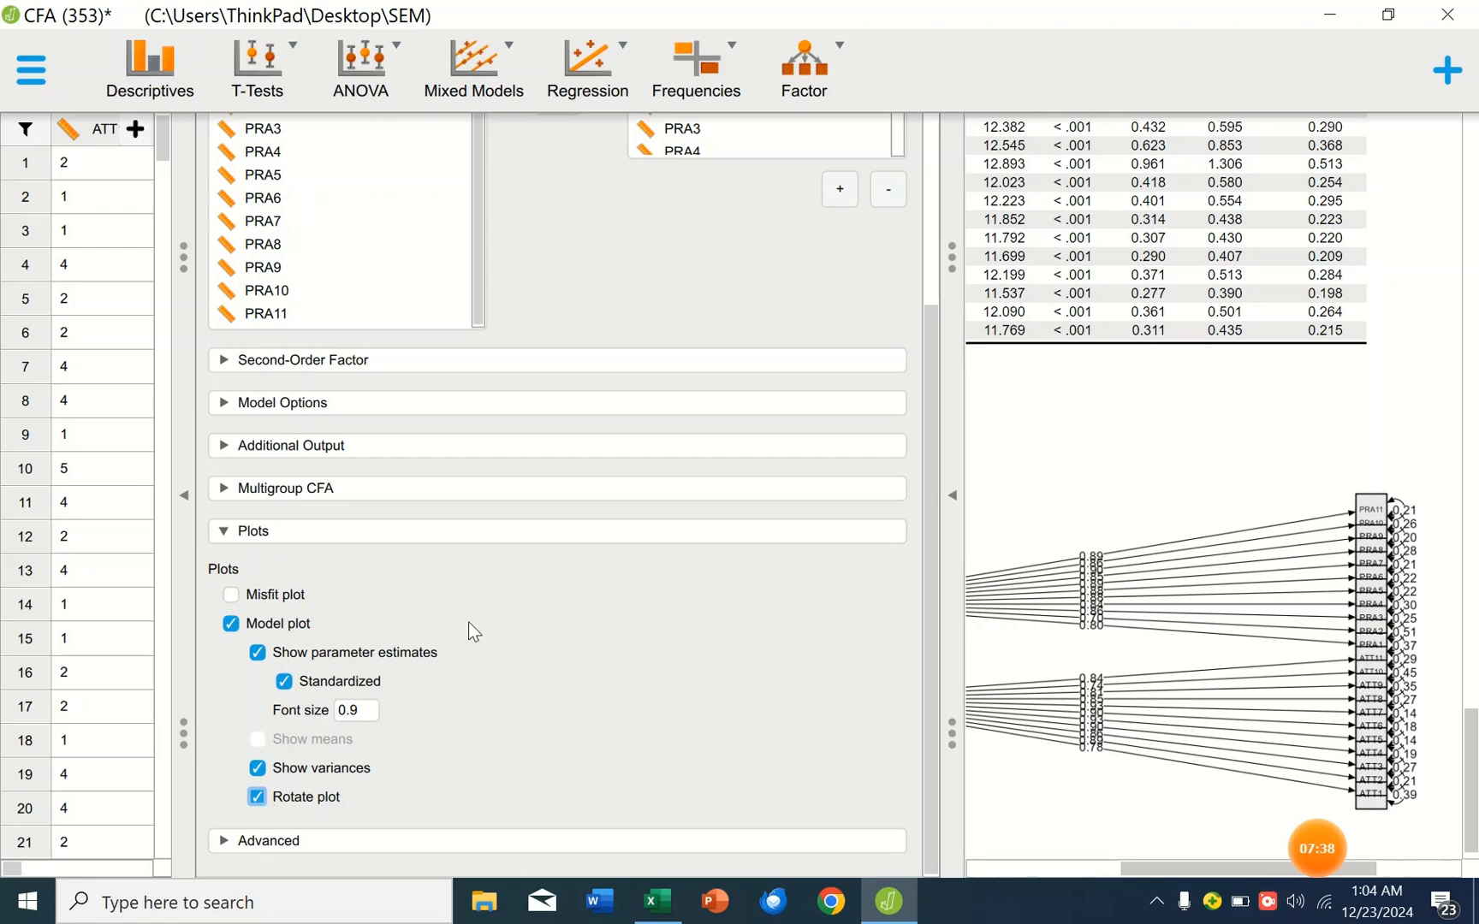
Widen the results view, examine the rotated model plot and review the results tables back up to the fit measures
left_click_drag(952, 384, 172, 383)
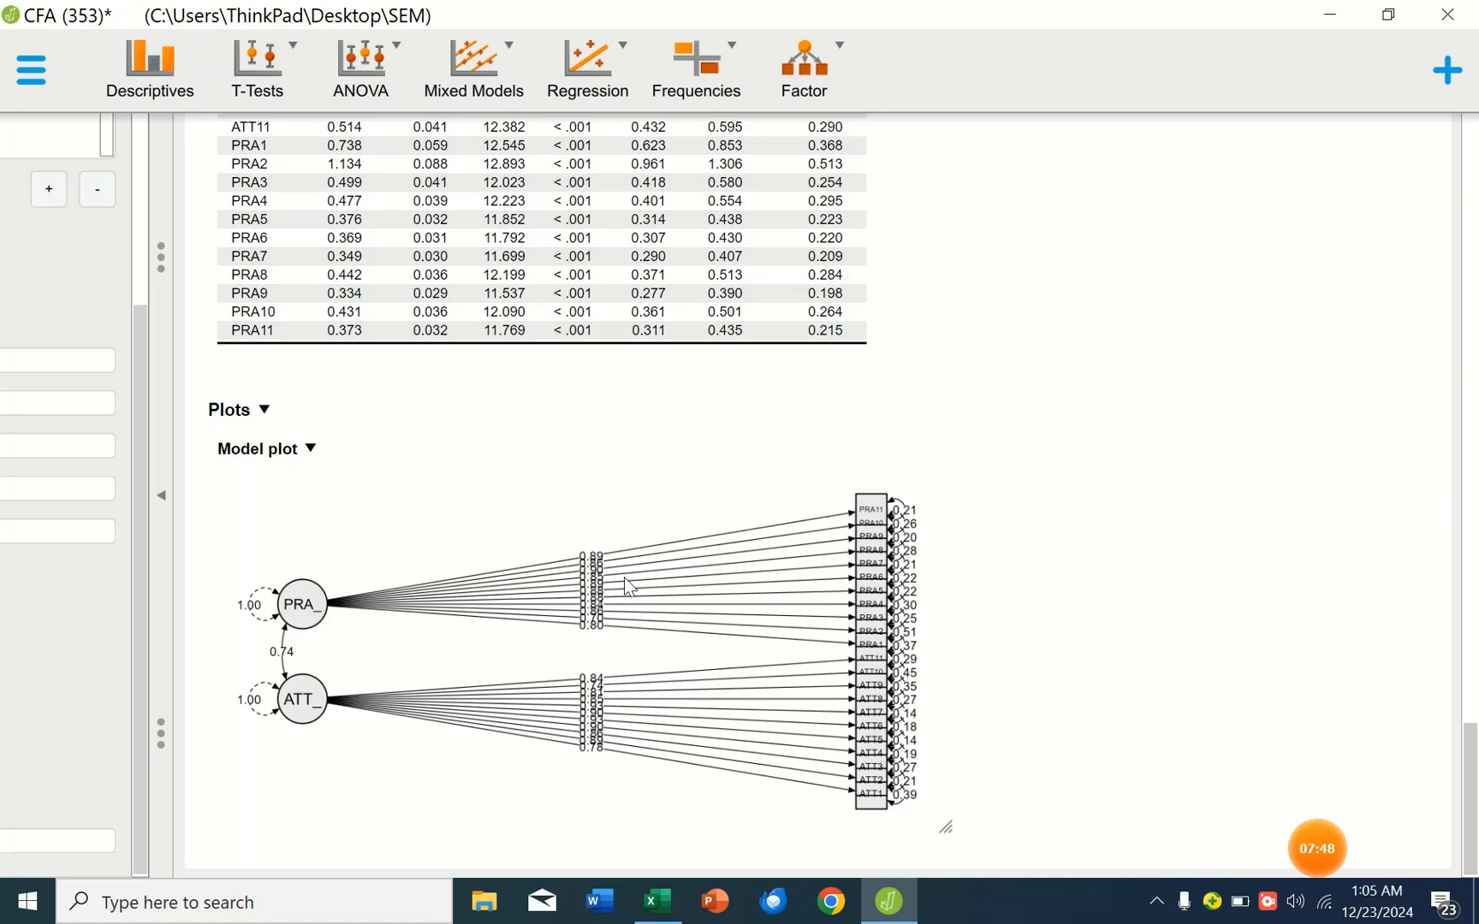
scroll(629, 587, "up", 1)
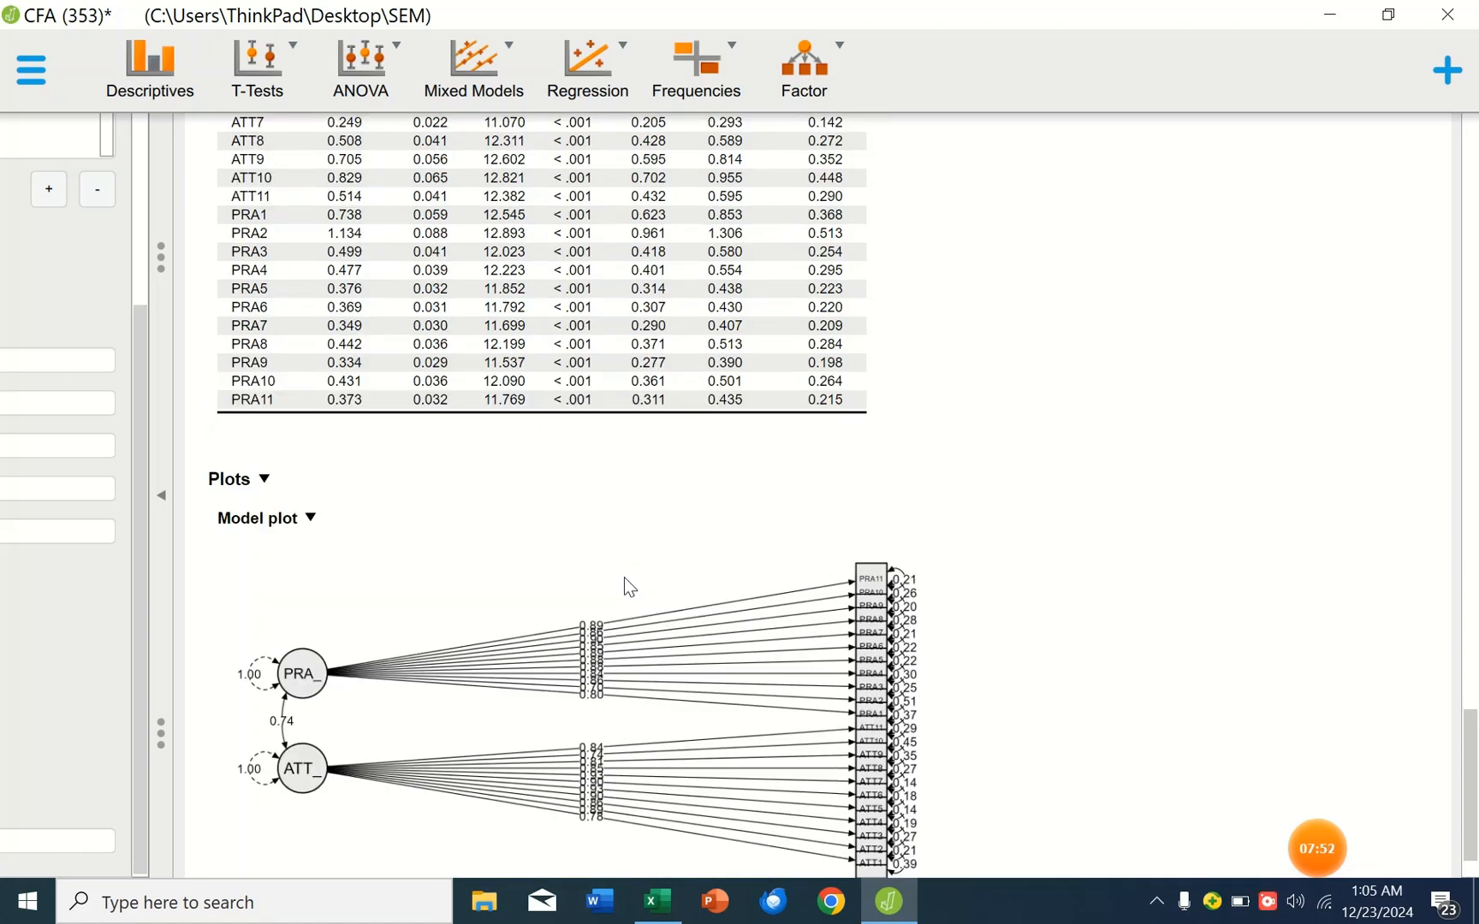
scroll(624, 578, "up", 6)
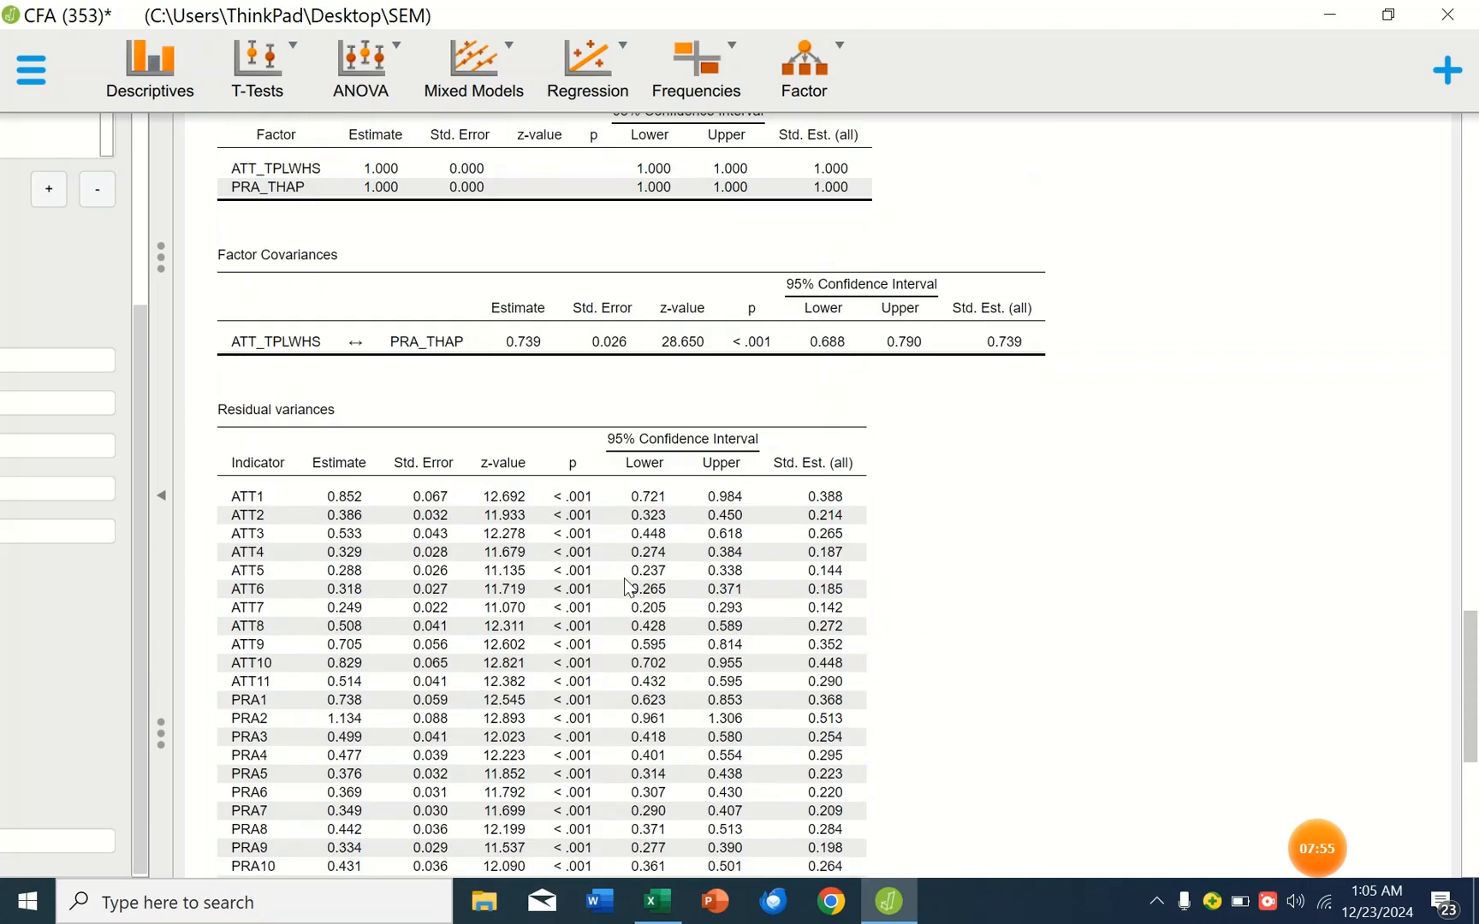
scroll(624, 578, "down", 5)
scroll(624, 577, "up", 5)
scroll(624, 588, "up", 15)
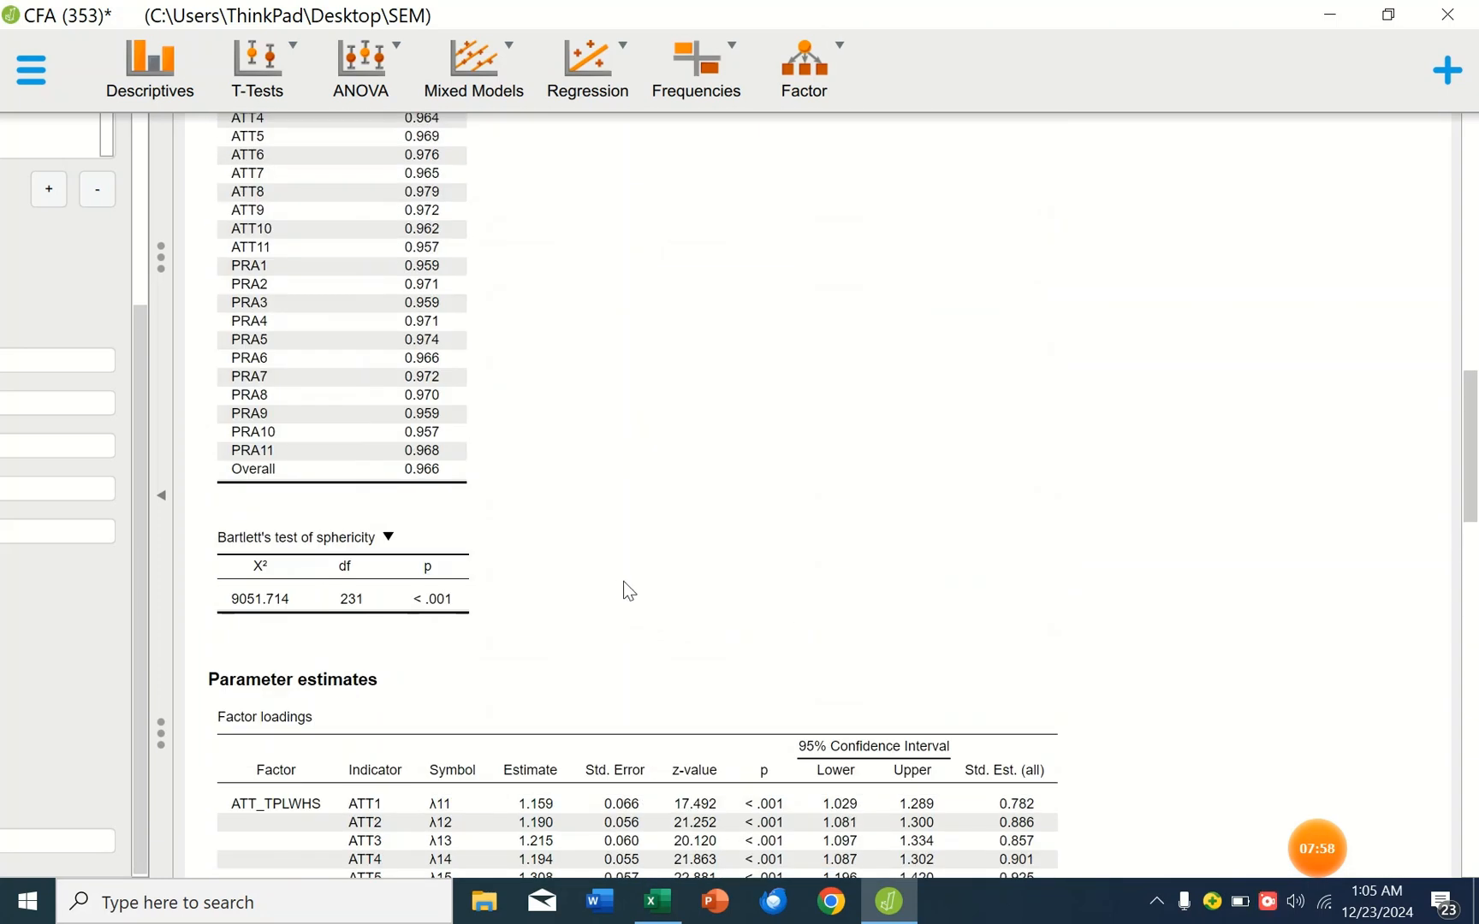
scroll(627, 590, "up", 8)
scroll(626, 585, "up", 1)
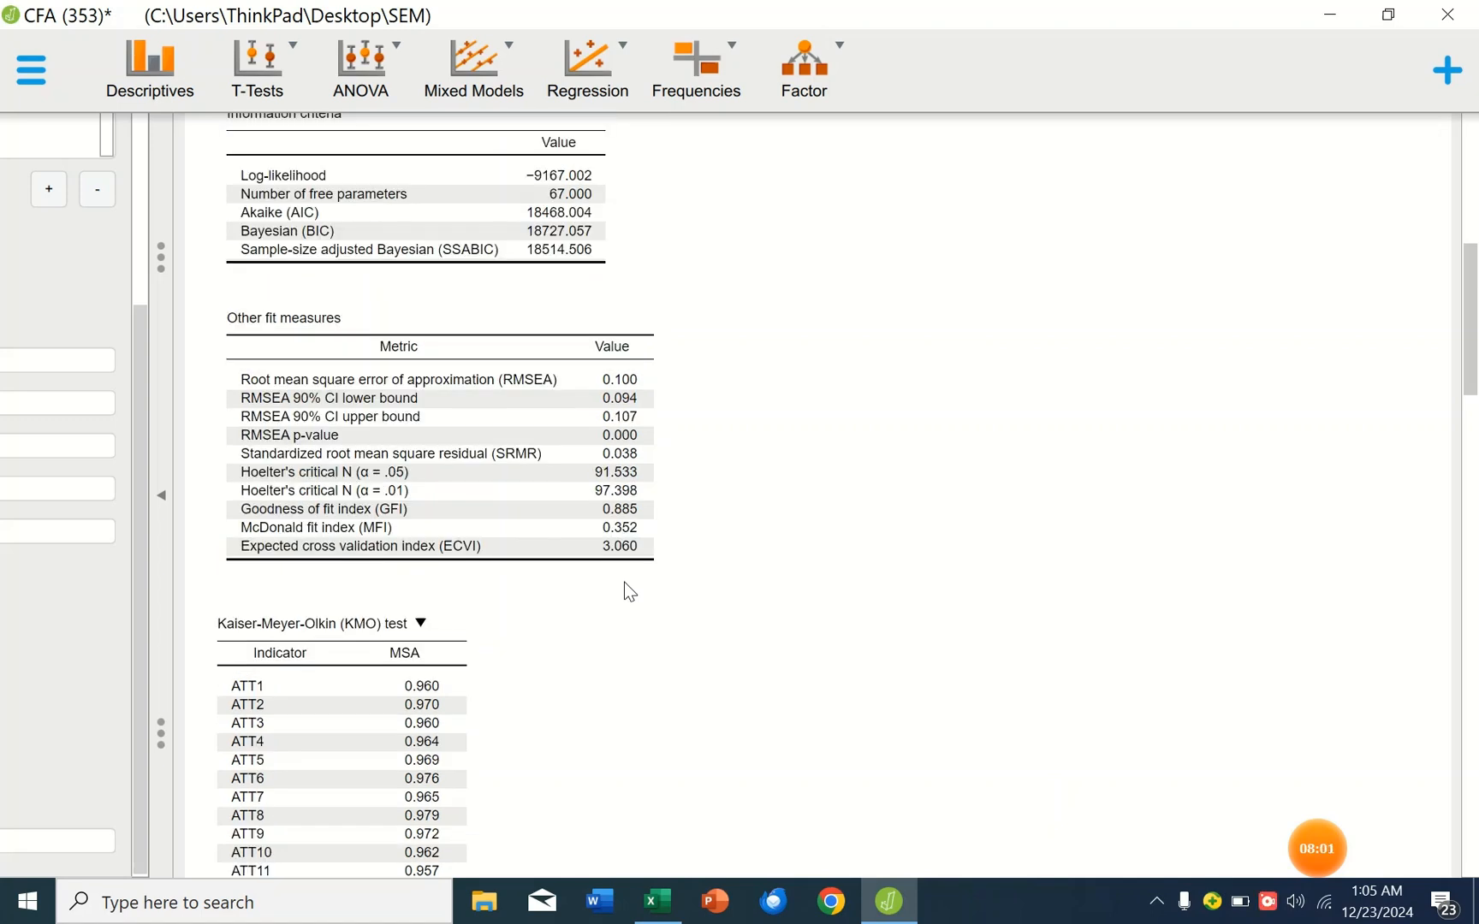